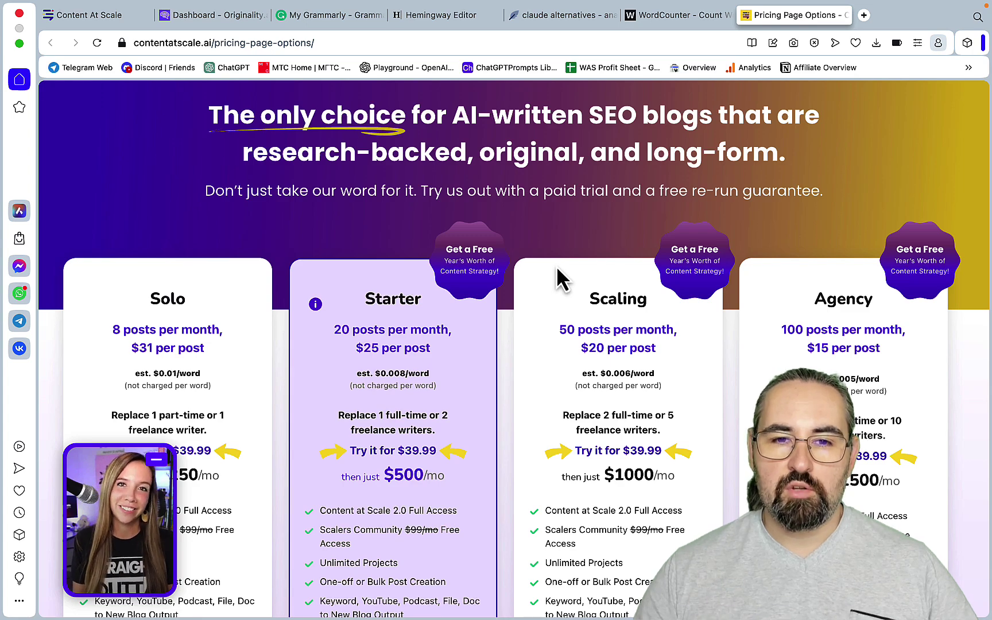
# Step: Scroll through the Content at Scale pricing page with its $39.99 trial plans
pyautogui.scroll(-5, 617, 298)
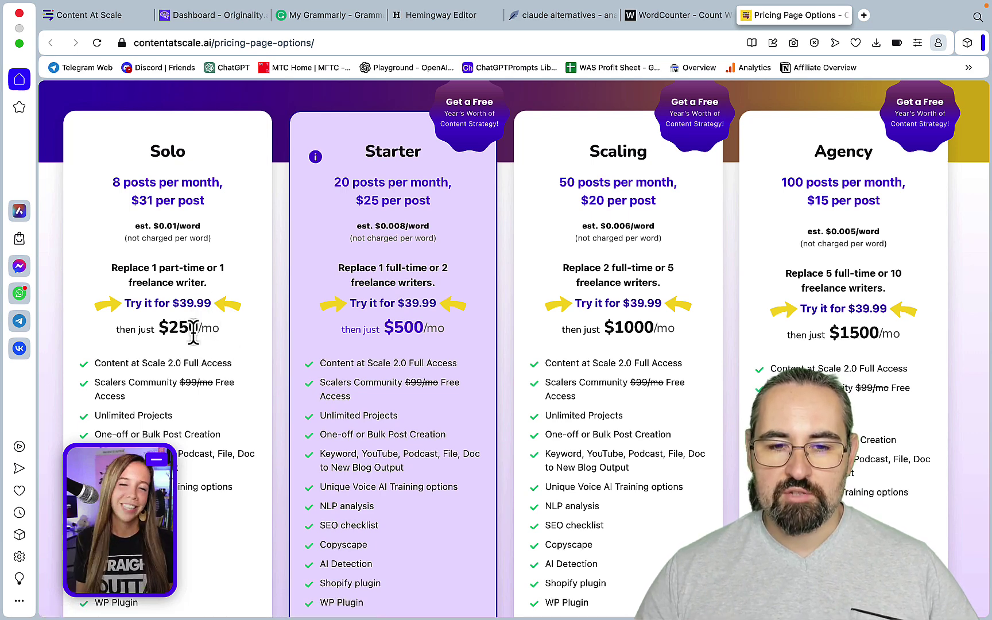
pyautogui.scroll(-1, 222, 350)
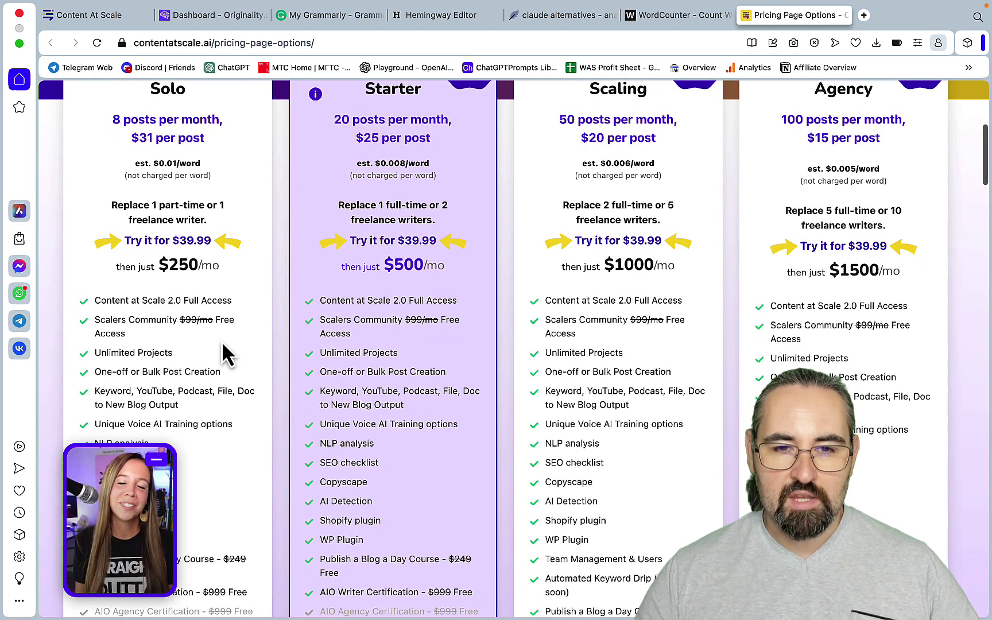
pyautogui.scroll(-3, 222, 350)
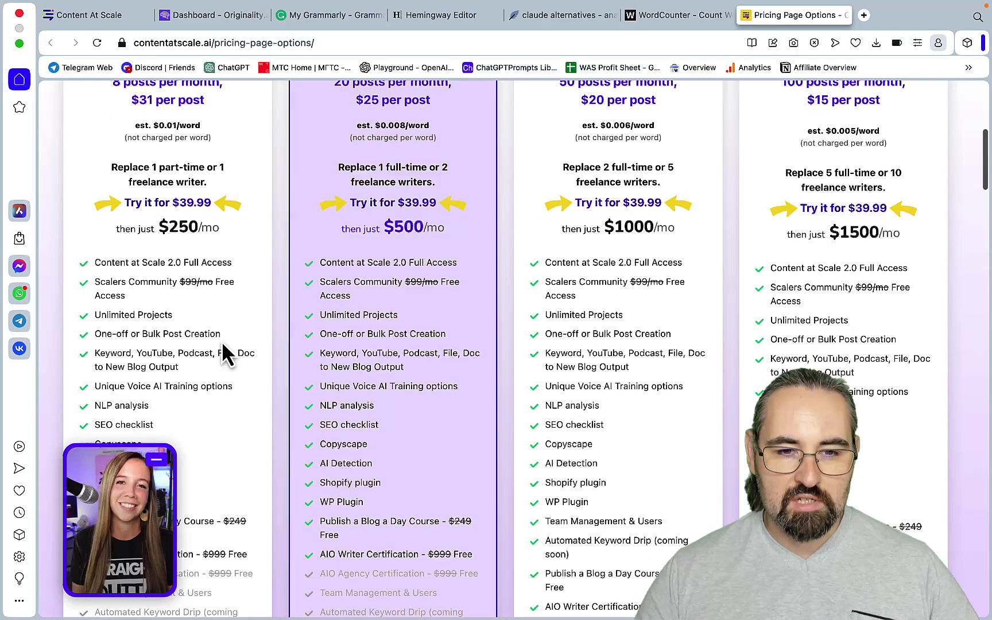
pyautogui.scroll(3, 222, 349)
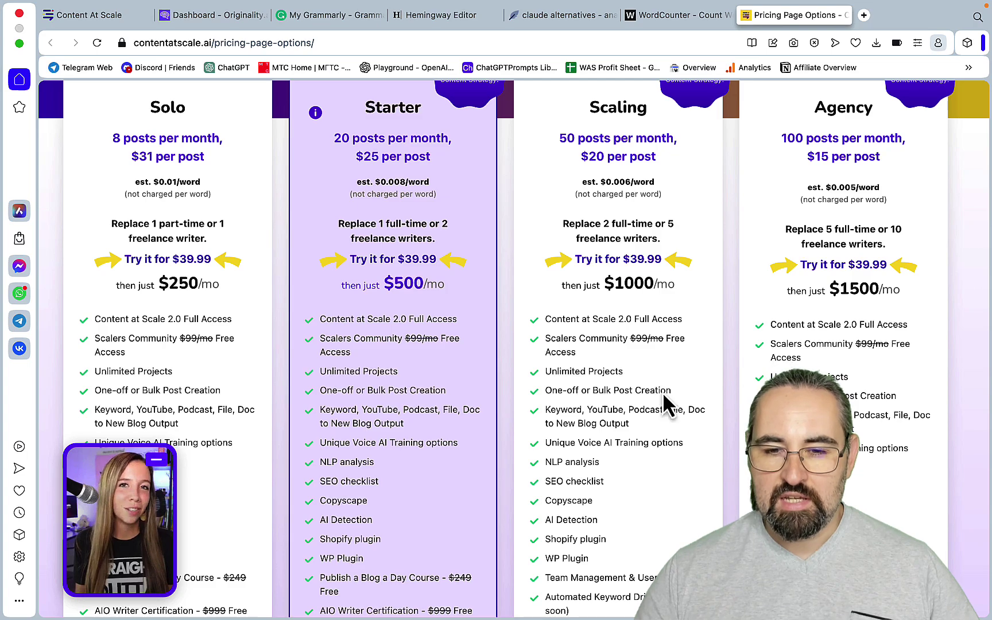
pyautogui.scroll(-3, 643, 396)
pyautogui.scroll(-2, 627, 405)
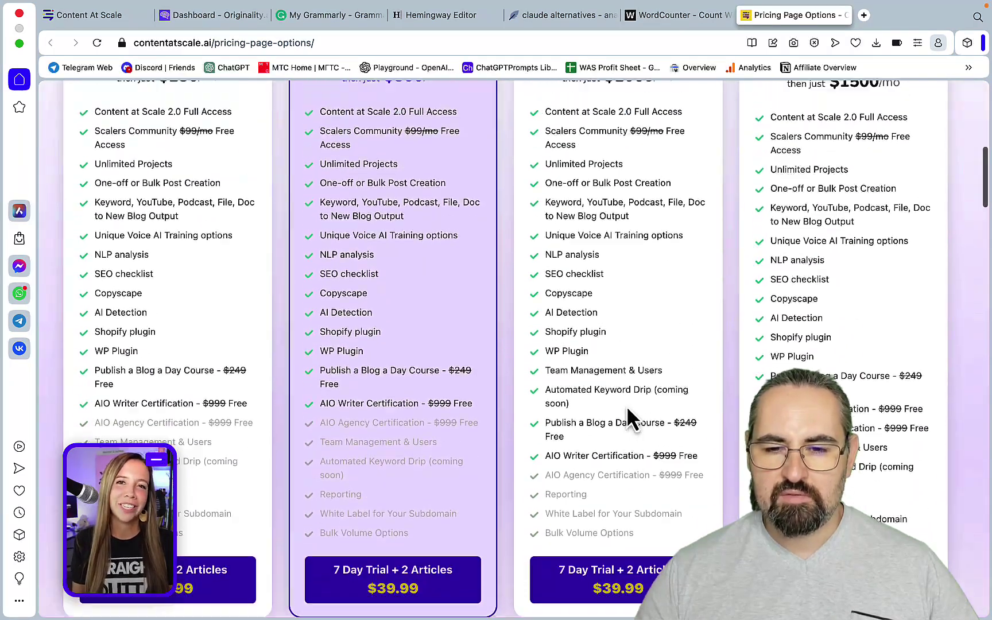
pyautogui.scroll(5, 626, 405)
pyautogui.scroll(-2, 627, 405)
pyautogui.scroll(1, 626, 406)
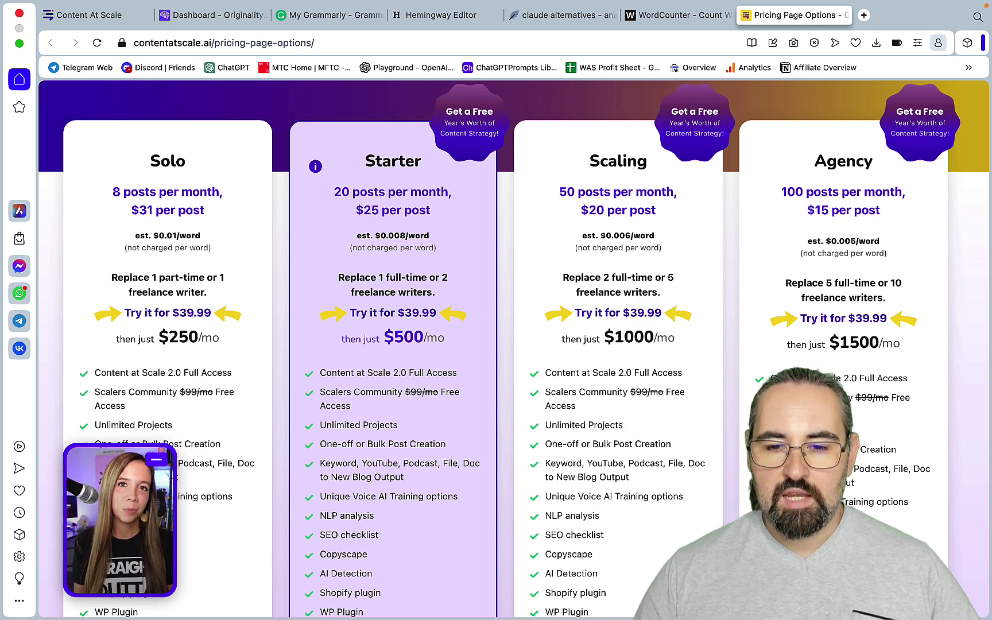
# Step: Check Koala Writer and Agility Writer scores beside the empty CaS row in Freeform, then return to Opera
pyautogui.moveTo(318, 610)
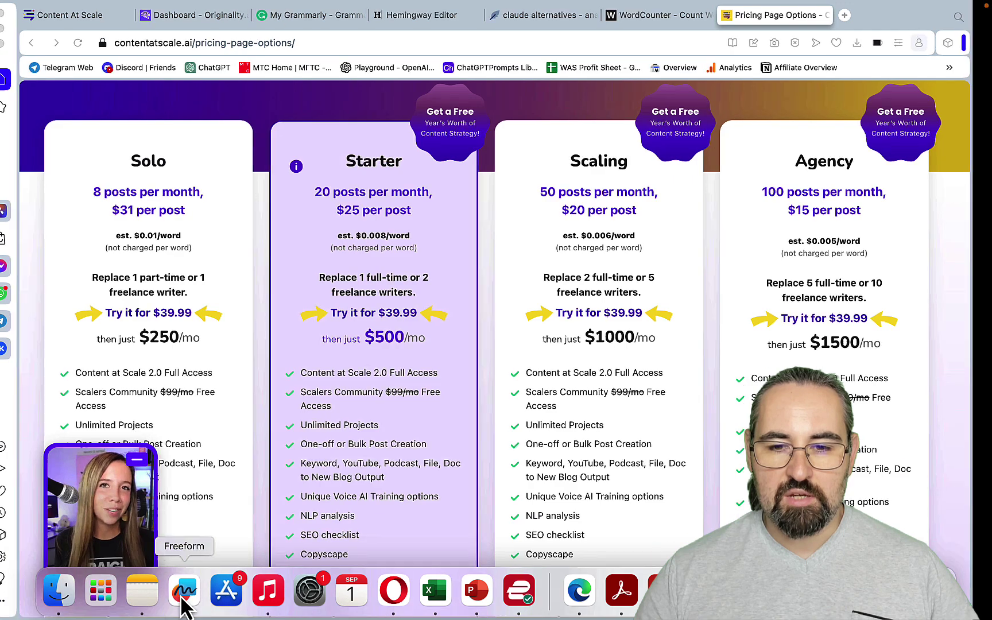
pyautogui.click(184, 592)
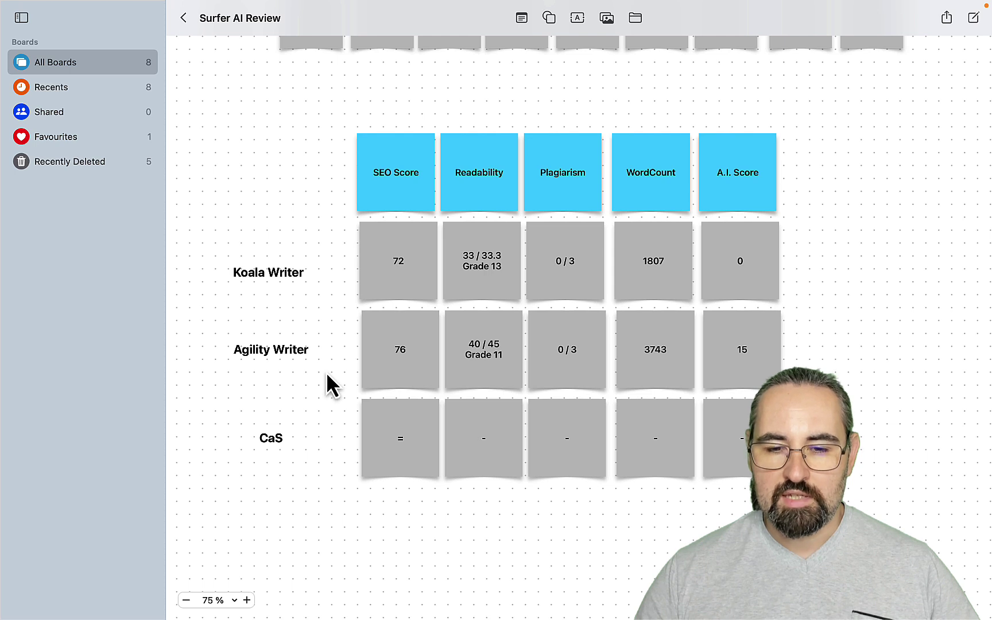
pyautogui.write('=')
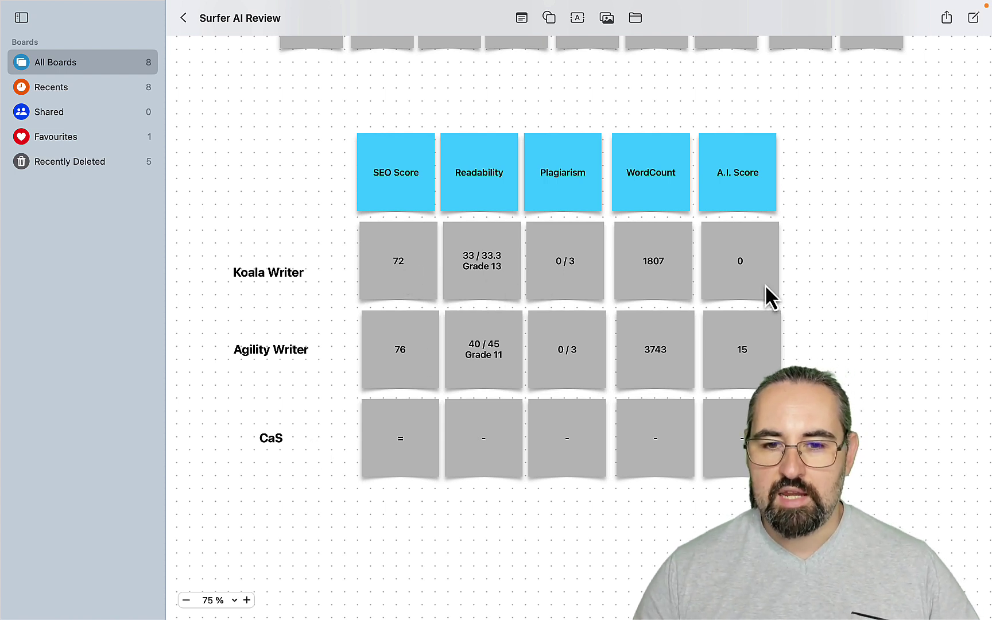
pyautogui.moveTo(475, 591)
pyautogui.click(393, 592)
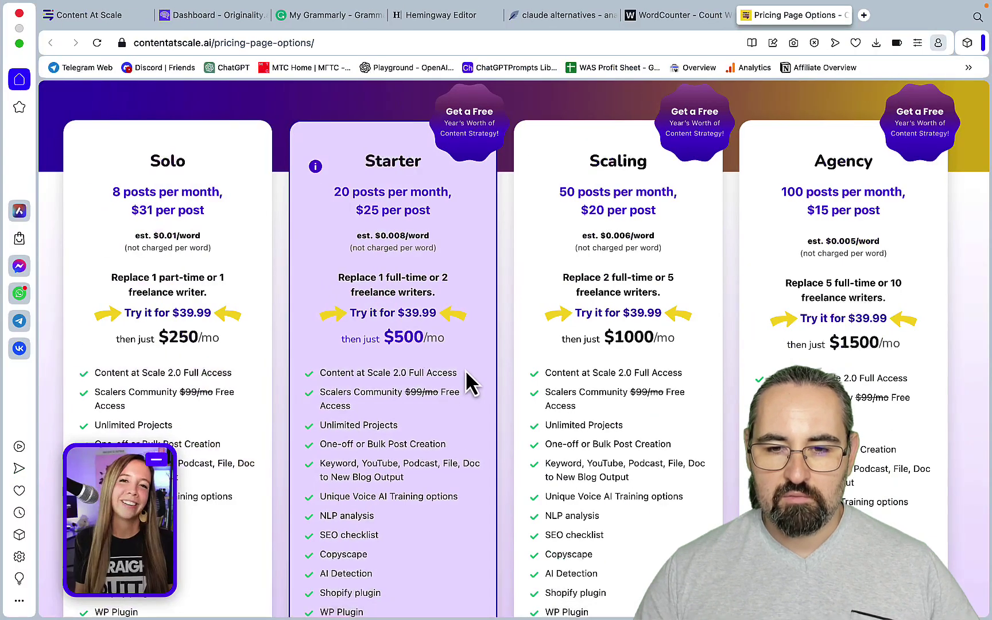
# Step: Start a new project from the Content at Scale dashboard
pyautogui.click(123, 15)
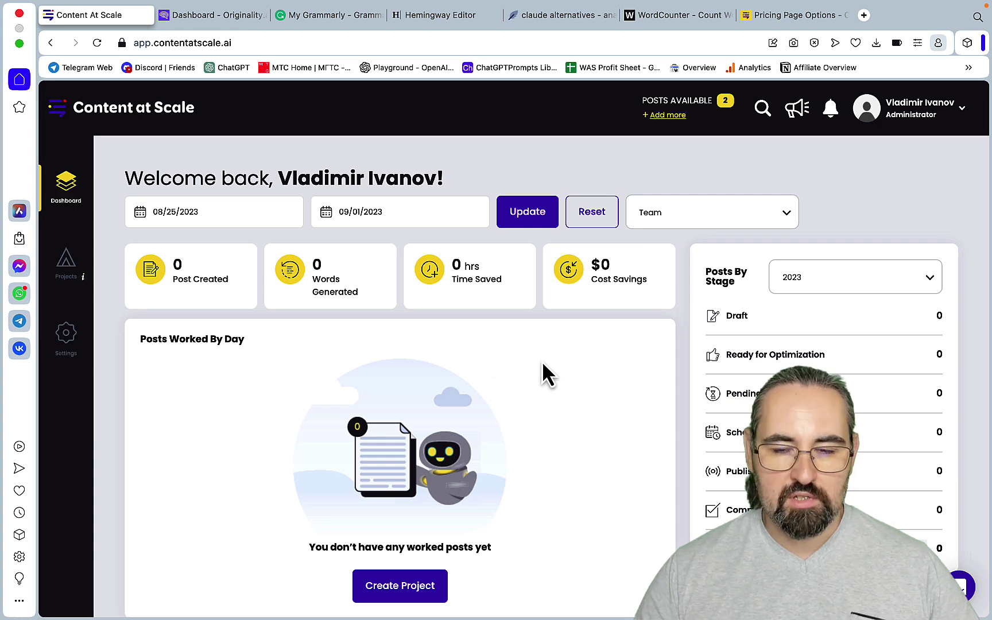
pyautogui.scroll(-3, 469, 410)
pyautogui.scroll(3, 465, 406)
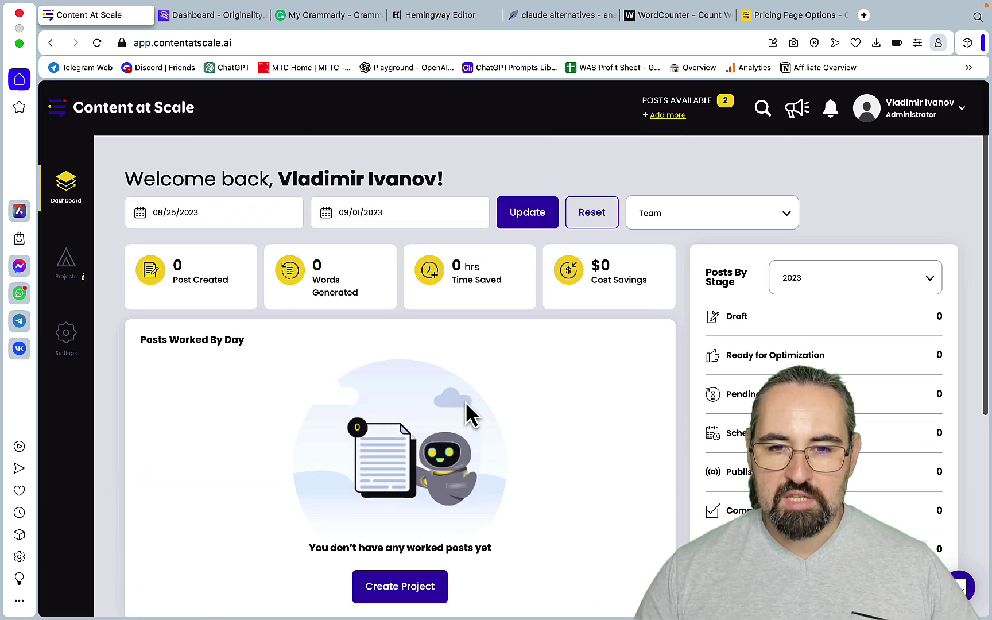
pyautogui.scroll(-2, 465, 401)
pyautogui.click(407, 506)
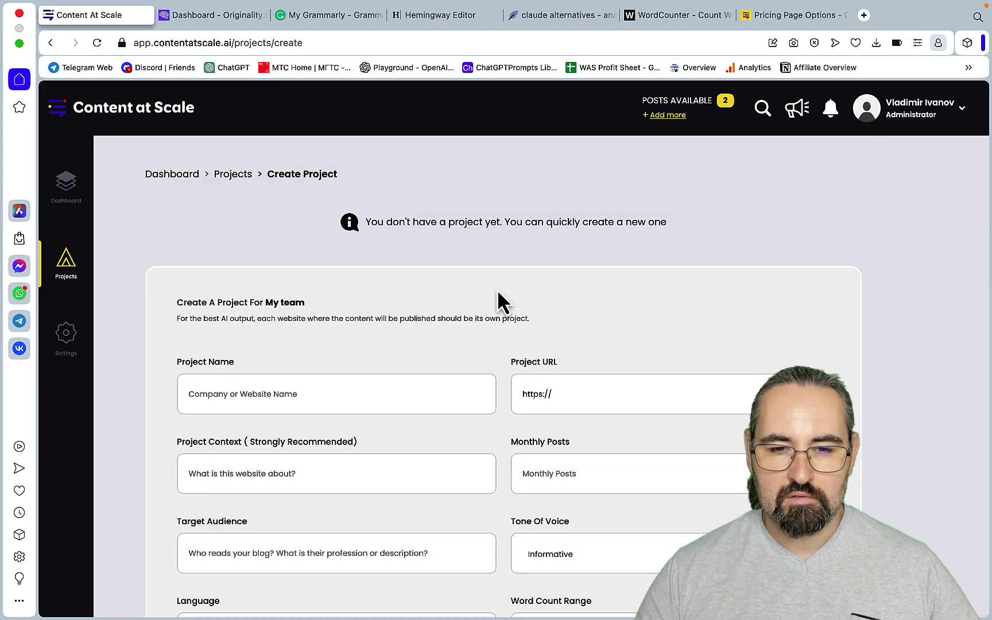
pyautogui.scroll(-3, 497, 290)
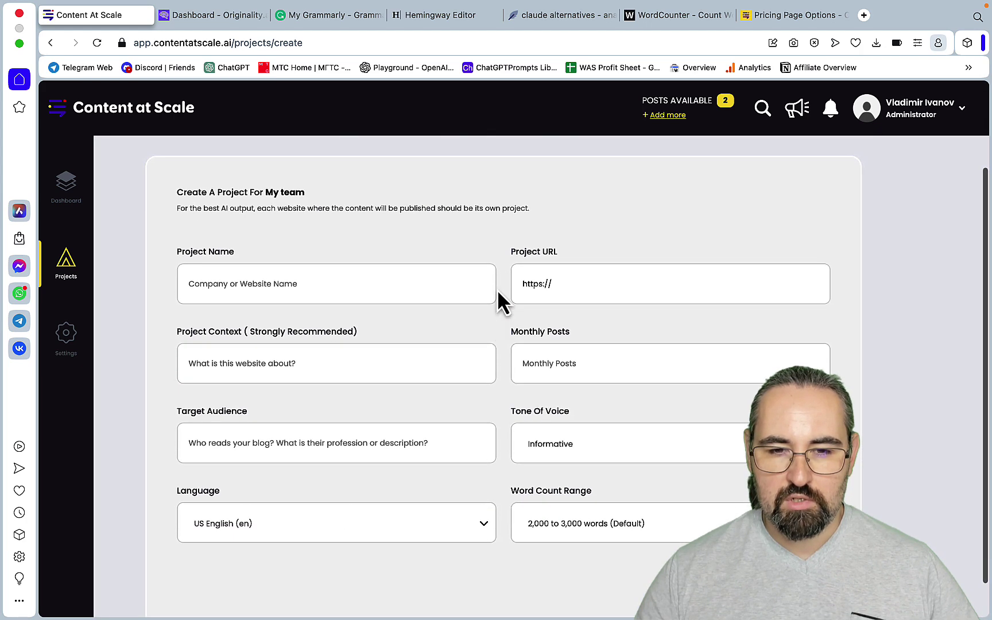
pyautogui.scroll(2, 497, 292)
# Step: Enter a draft project name 'Test' and the website URL, dismissing the support chat popup
pyautogui.click(290, 324)
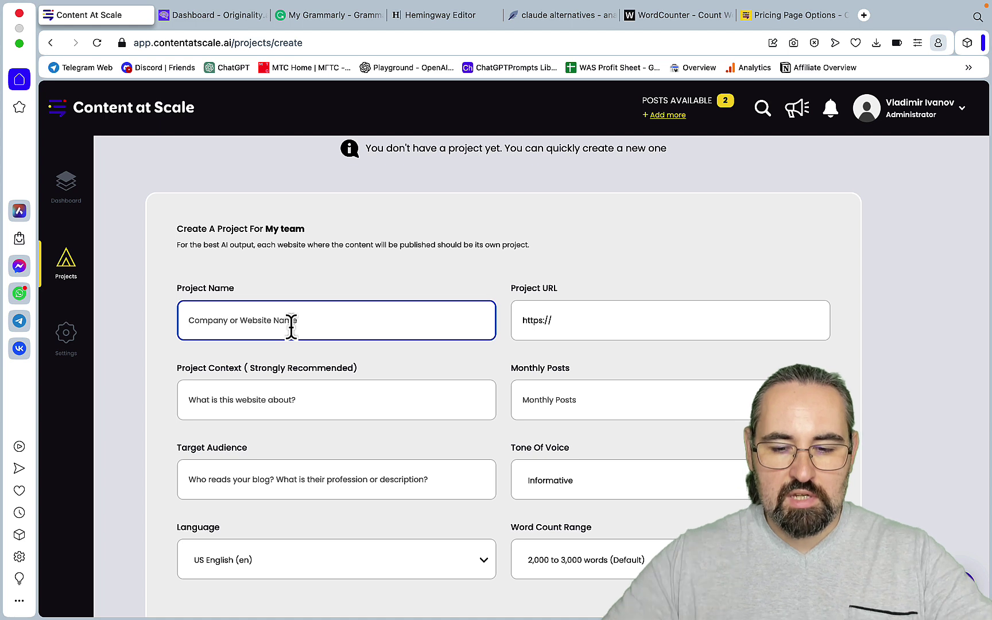
pyautogui.write('Test')
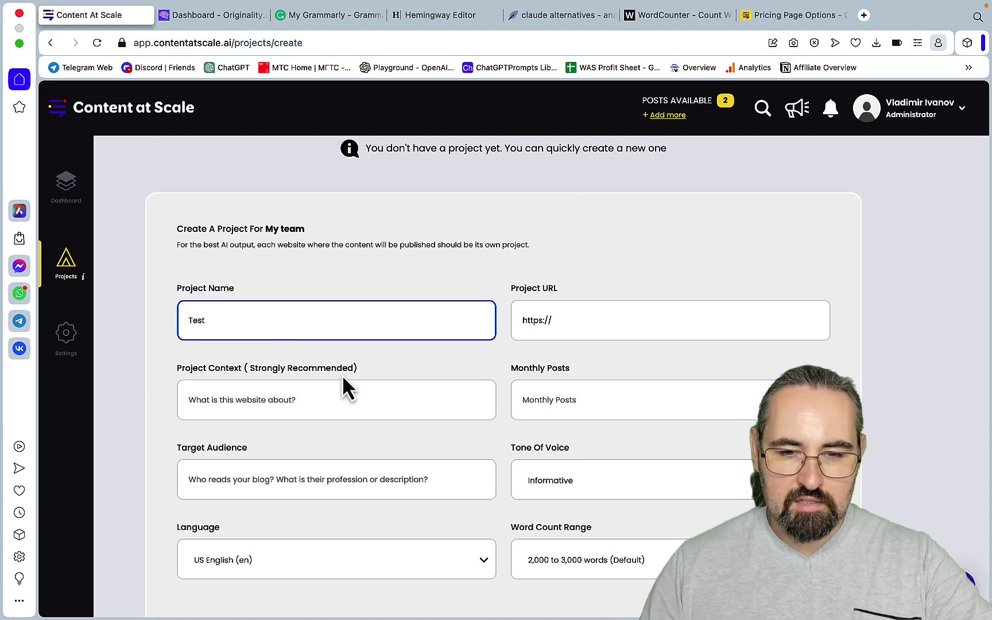
pyautogui.click(576, 321)
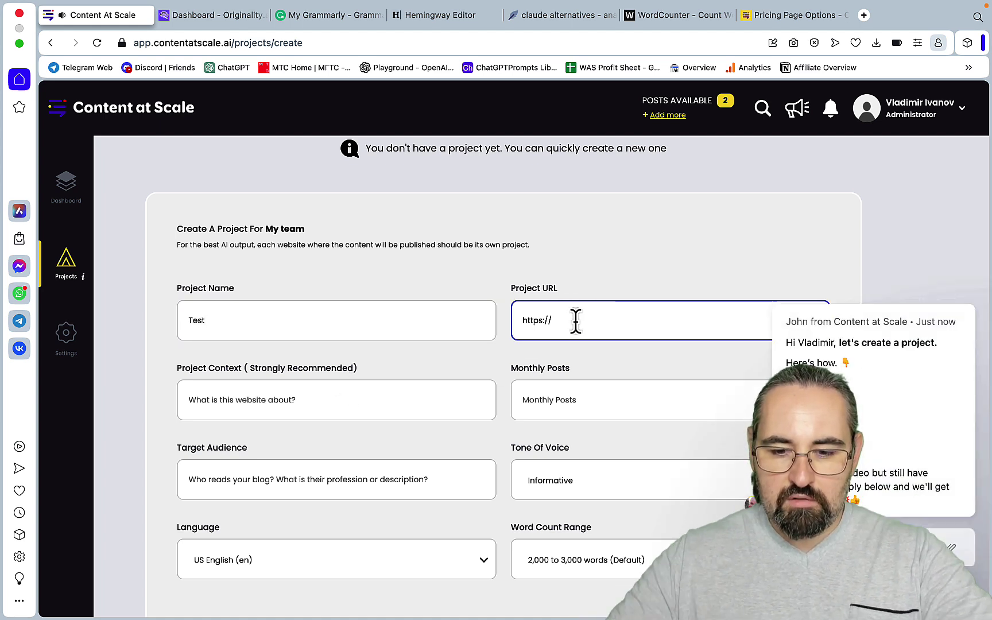
pyautogui.write('trickmenot.ai')
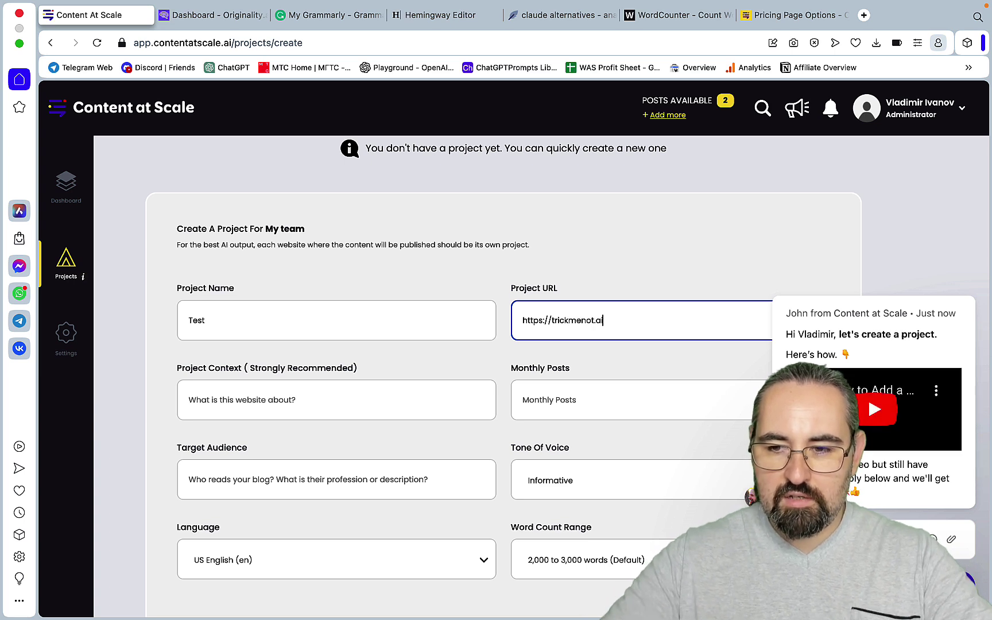
pyautogui.moveTo(851, 477)
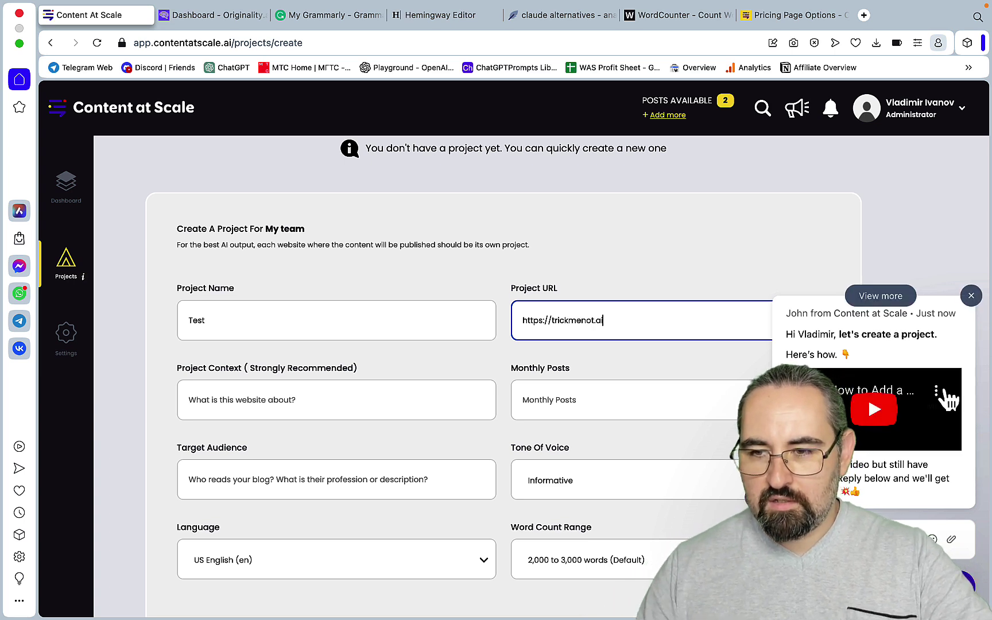
pyautogui.click(971, 296)
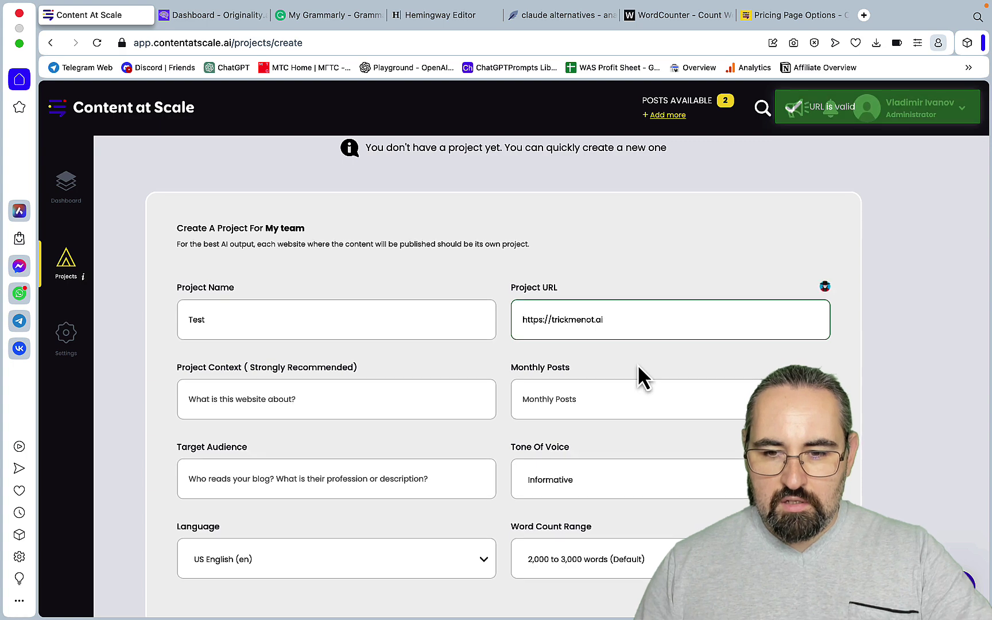
pyautogui.scroll(-3, 639, 367)
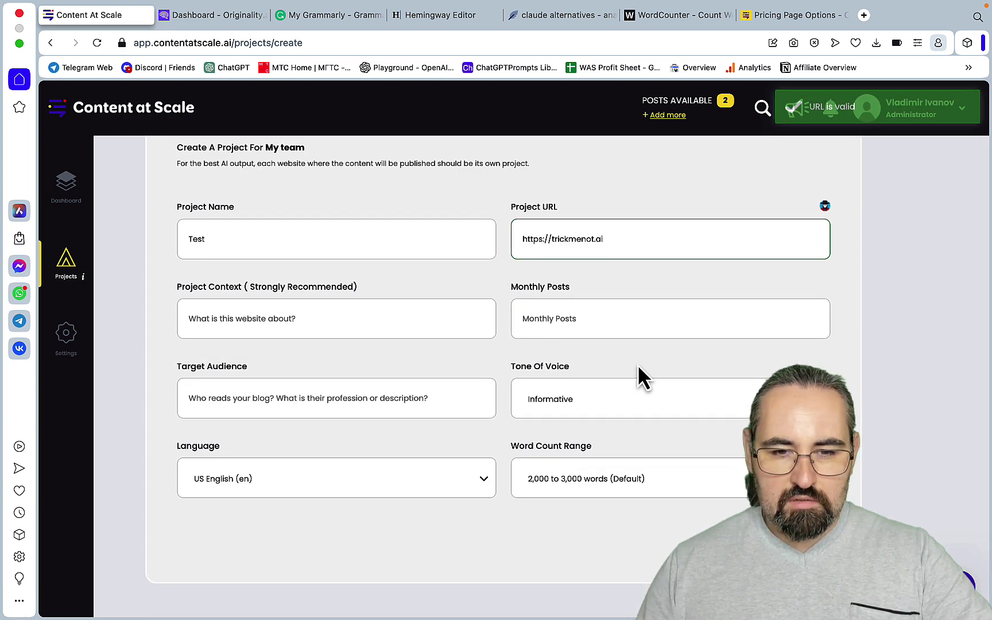
pyautogui.scroll(1, 660, 385)
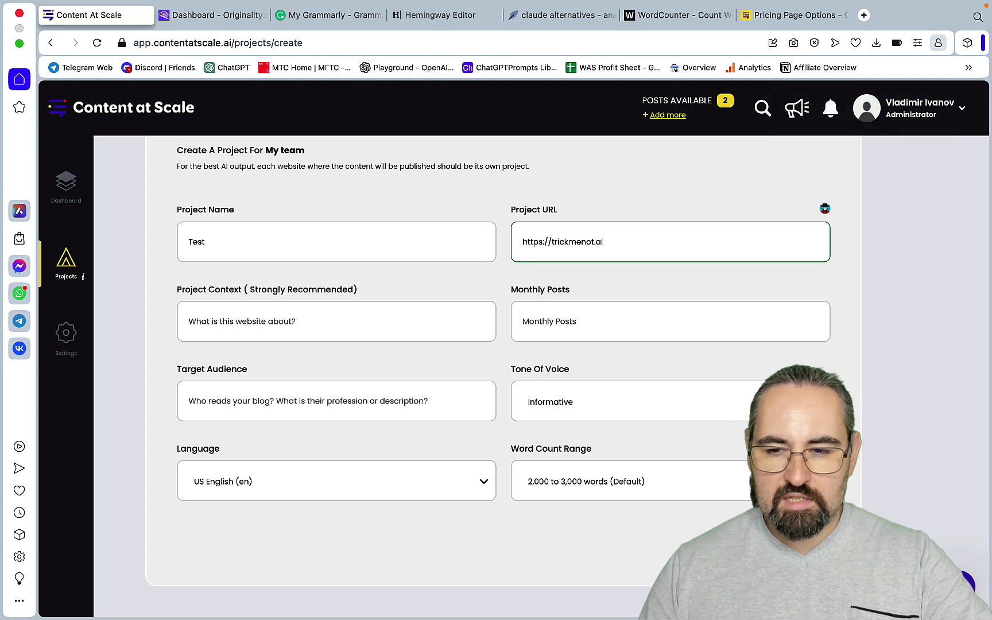
# Step: Replace the name with A.I. Reviews and add SEO & AI Tools context, 10 monthly posts, Bloggers audience
pyautogui.moveTo(214, 239); pyautogui.dragTo(157, 248)
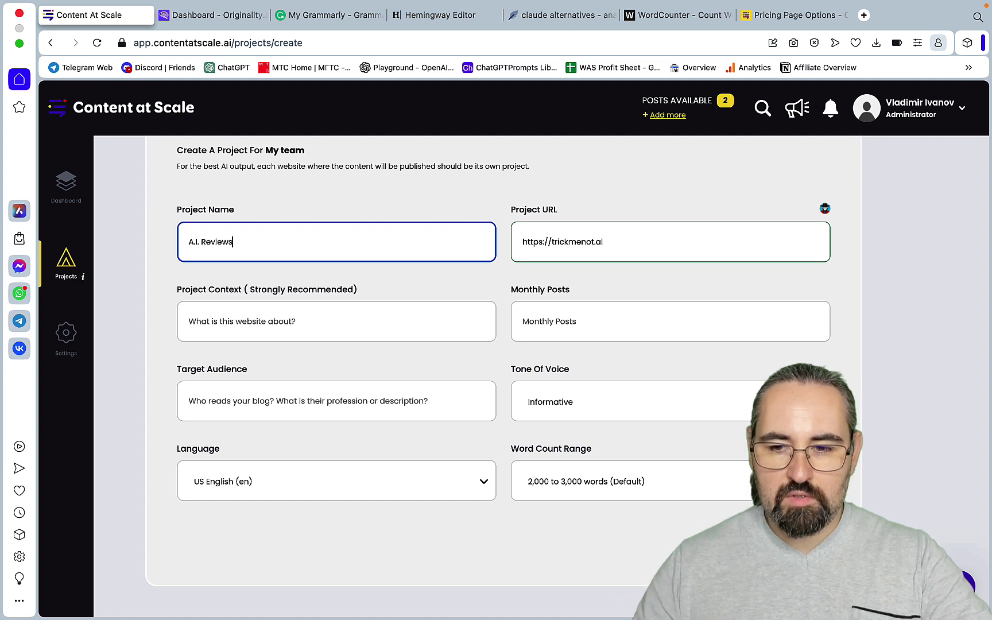
pyautogui.press('Tab')
pyautogui.press('Return')
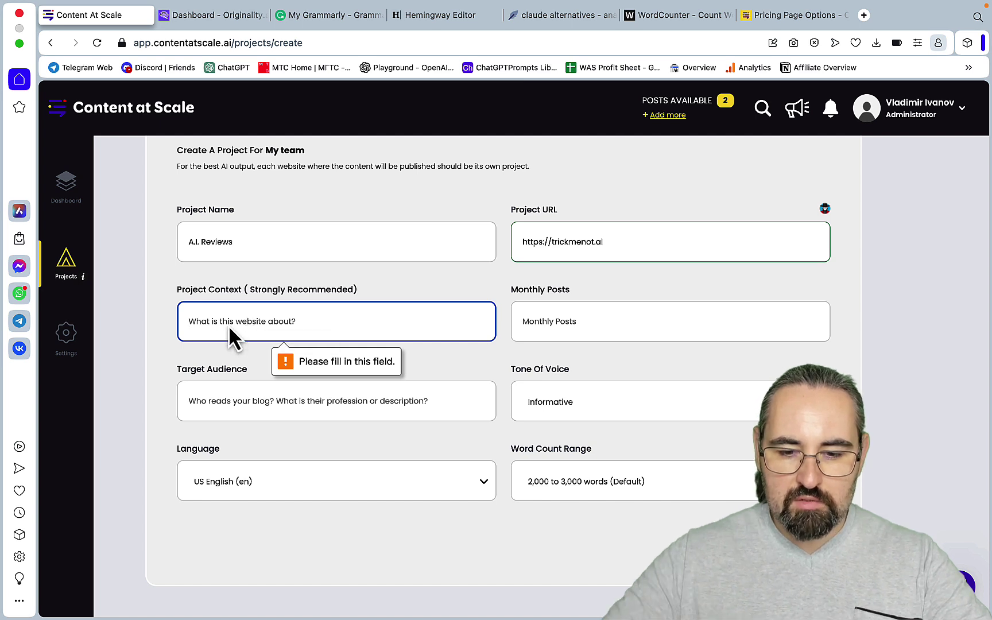
pyautogui.write('The website is about reviews of SEO & AI Tools')
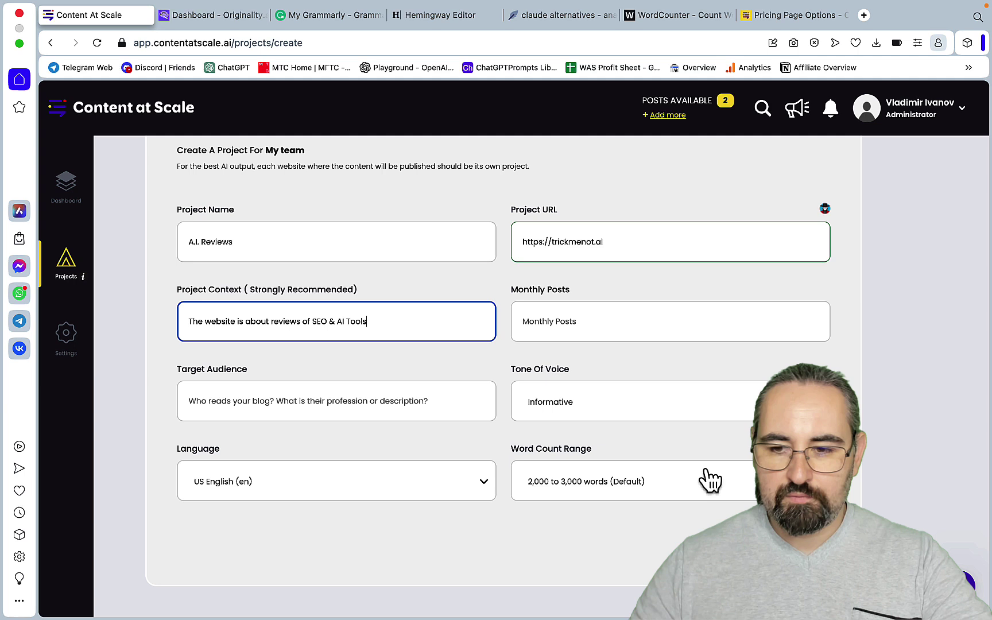
pyautogui.press('Return')
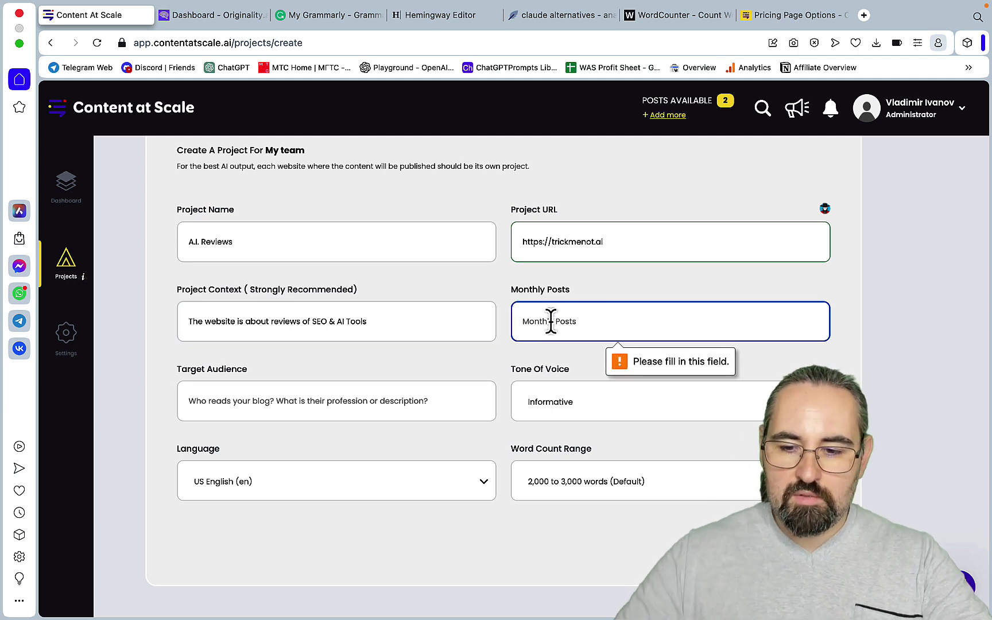
pyautogui.write('10')
pyautogui.press('Return')
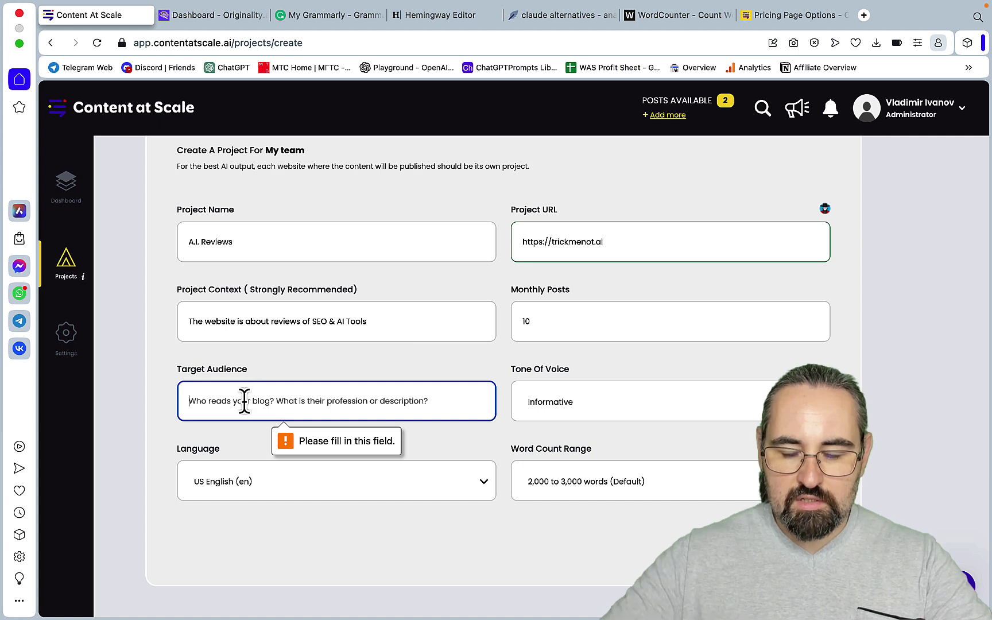
pyautogui.write('Blogger')
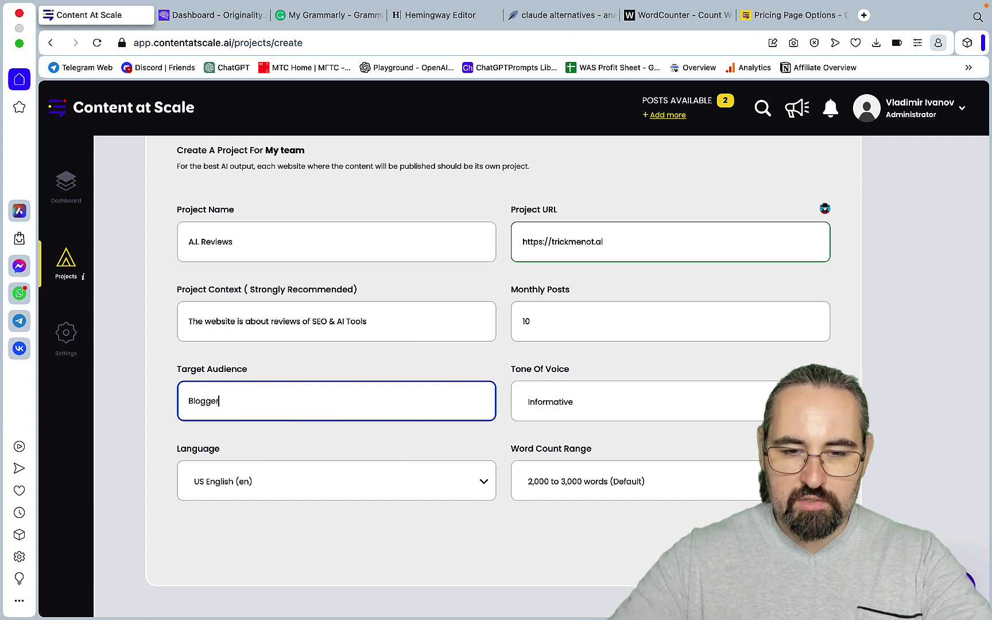
pyautogui.write('s')
# Step: Create the A.I. Reviews project, open its Write Post page, and dismiss the John chat popup
pyautogui.click(538, 349)
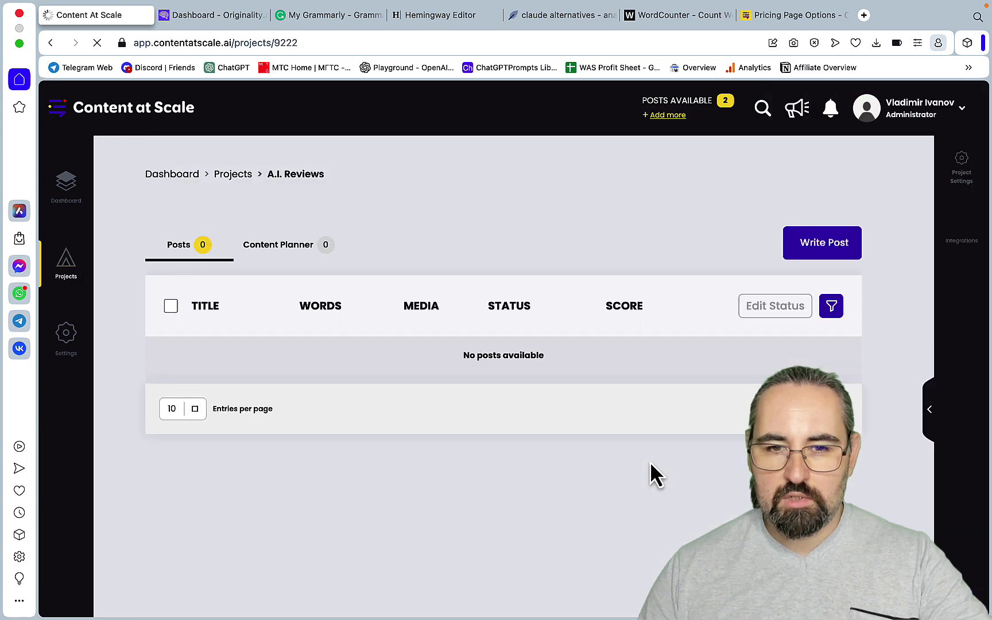
pyautogui.click(830, 248)
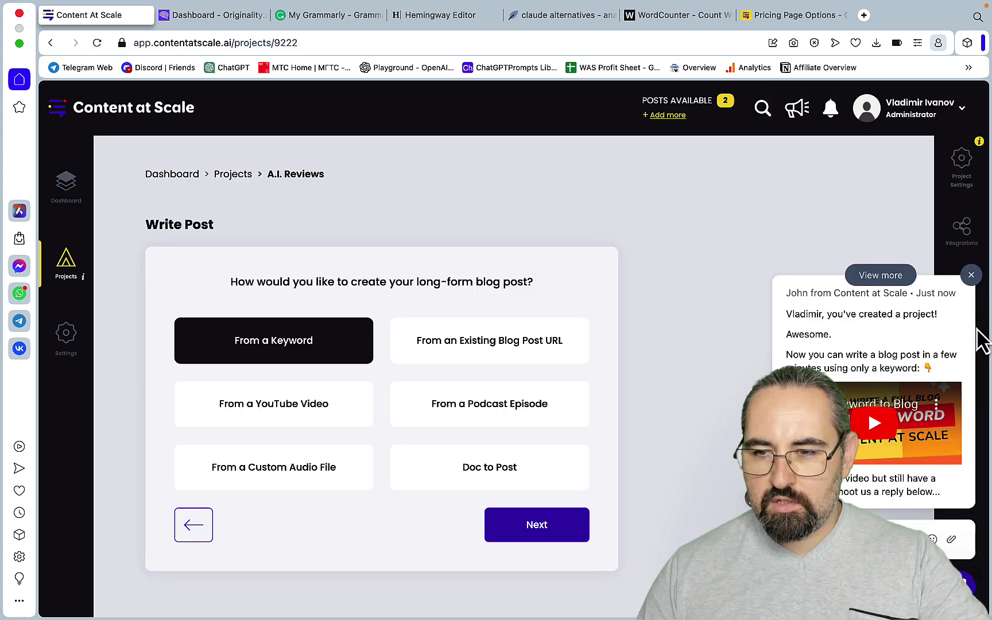
pyautogui.click(970, 275)
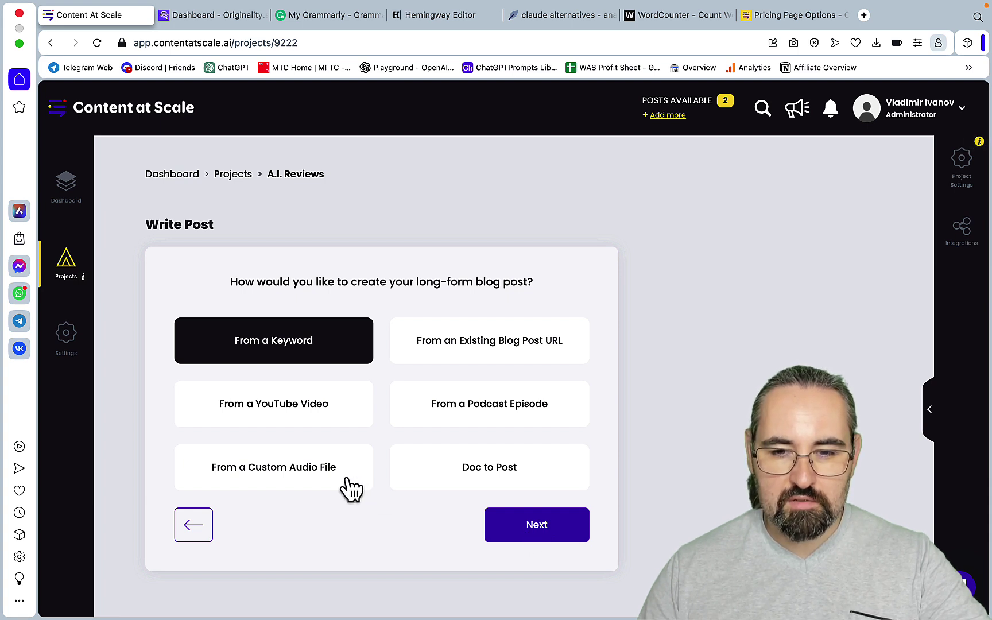
# Step: Choose From a Keyword and set the target keyword to 'Claude Alternatives'
pyautogui.click(546, 534)
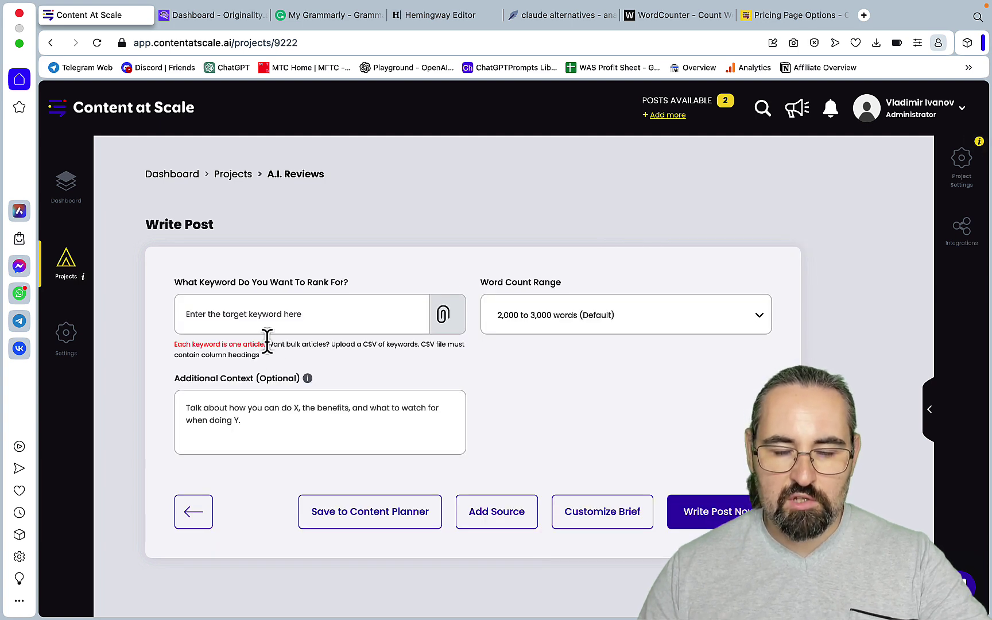
pyautogui.click(261, 315)
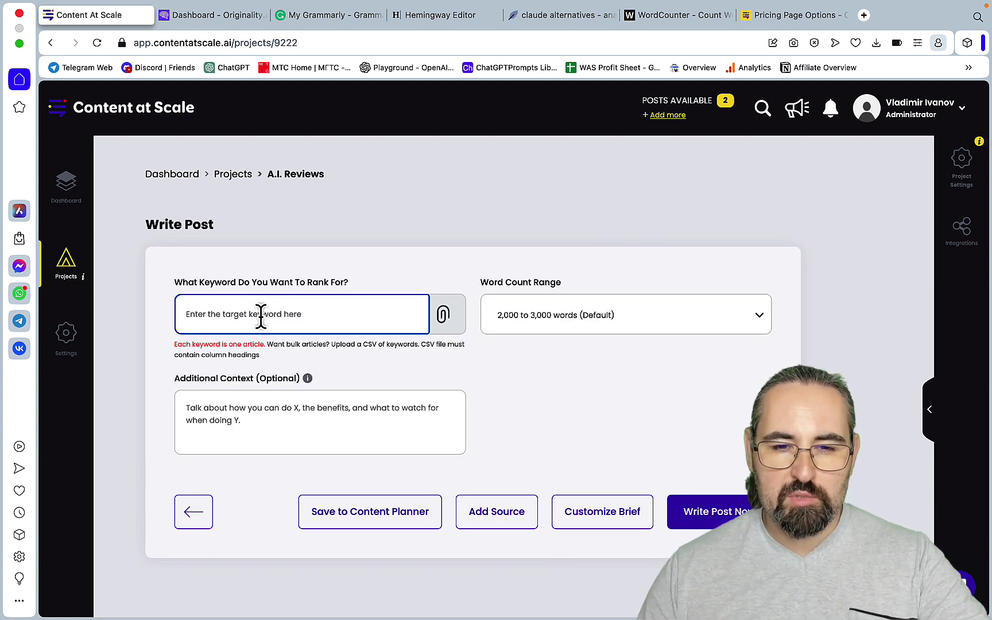
pyautogui.write('Cla')
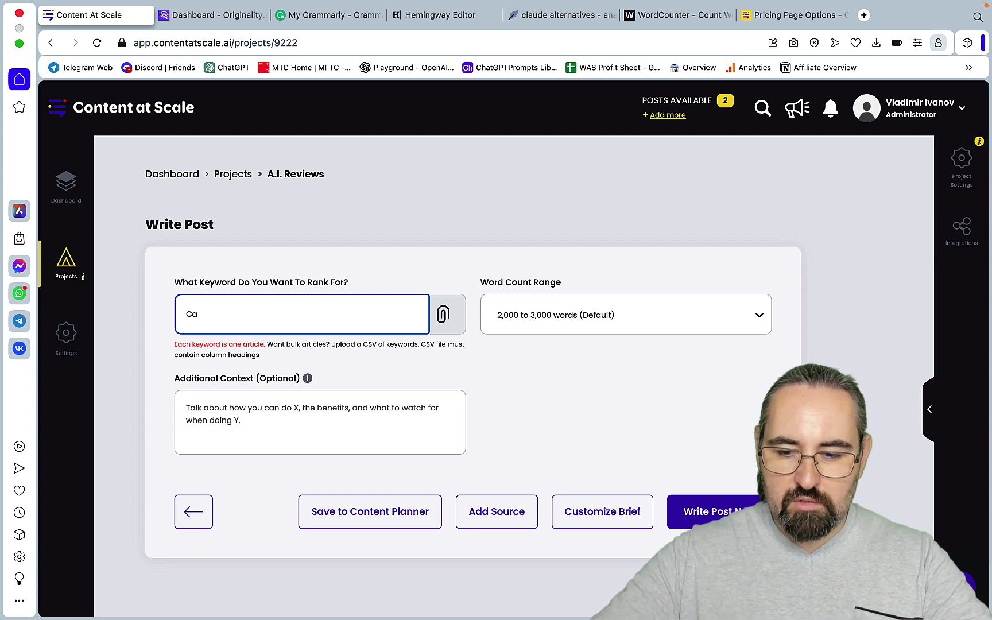
pyautogui.write('ude ')
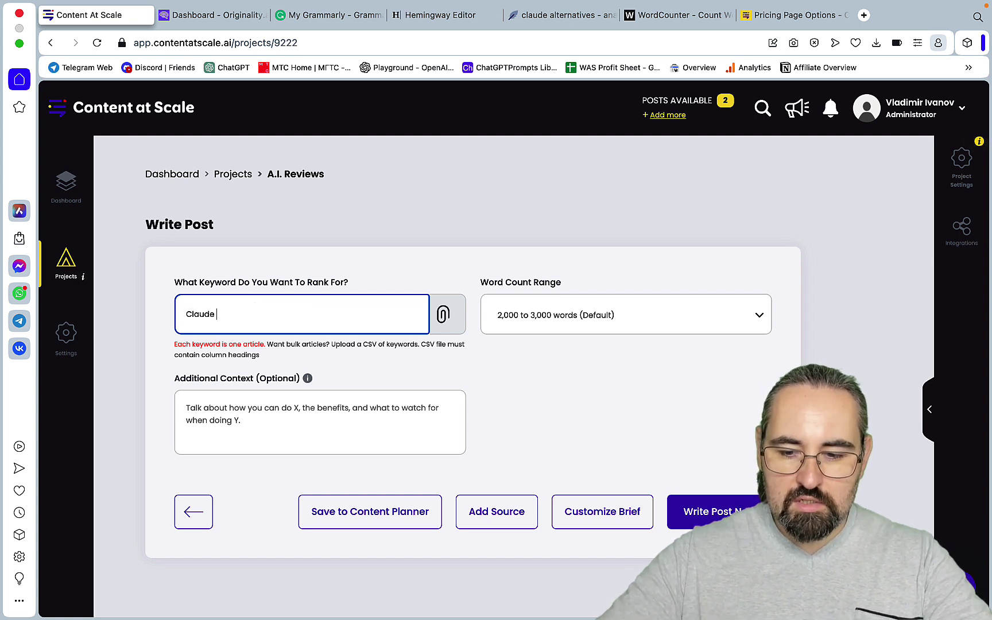
pyautogui.write('Alternatives')
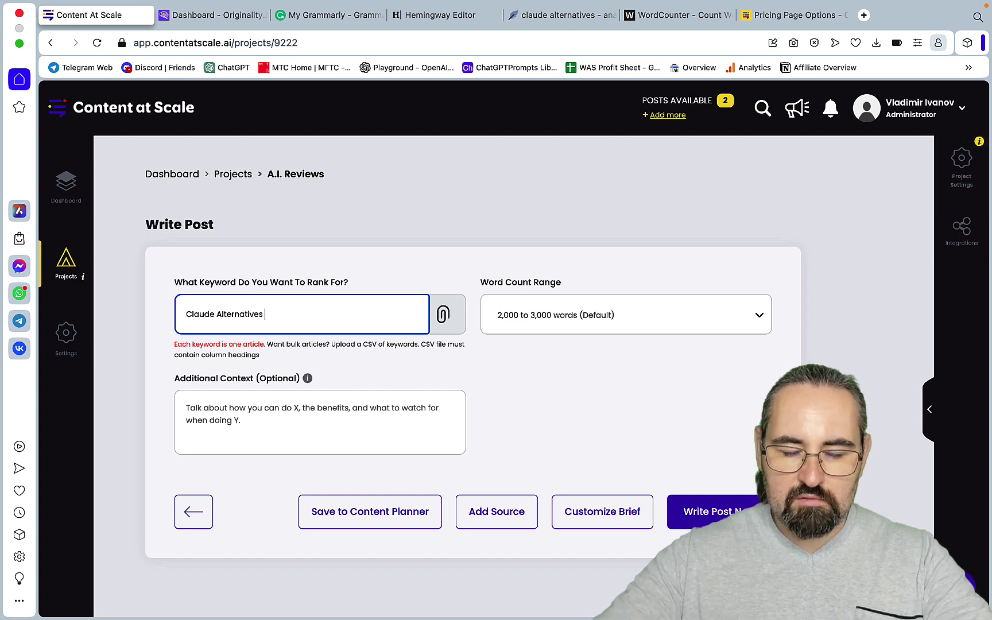
pyautogui.write('23')
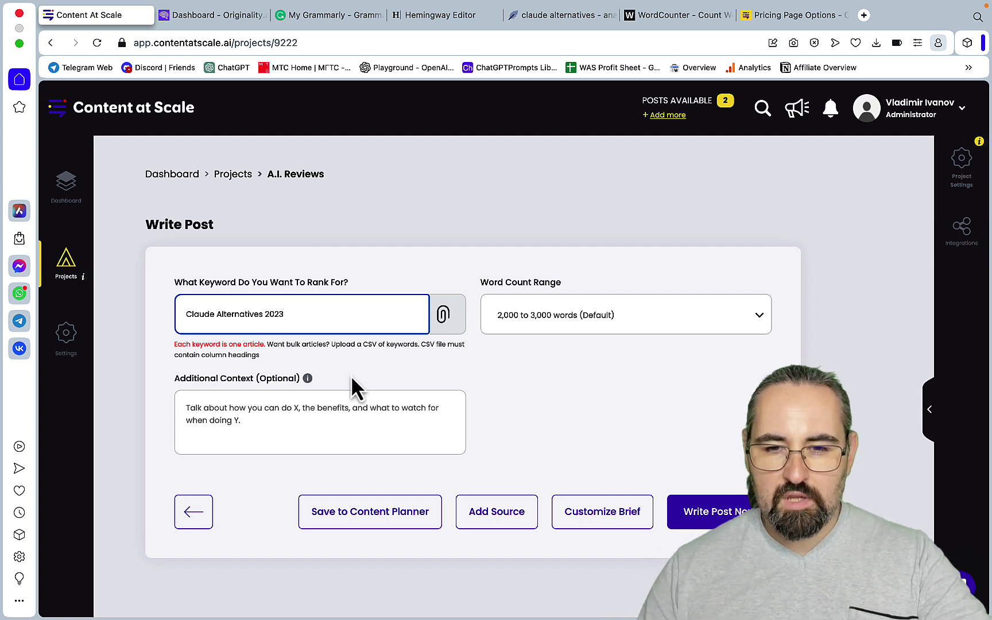
pyautogui.press('BackSpace')
pyautogui.press('BackSpace')
pyautogui.press('BackSpace')
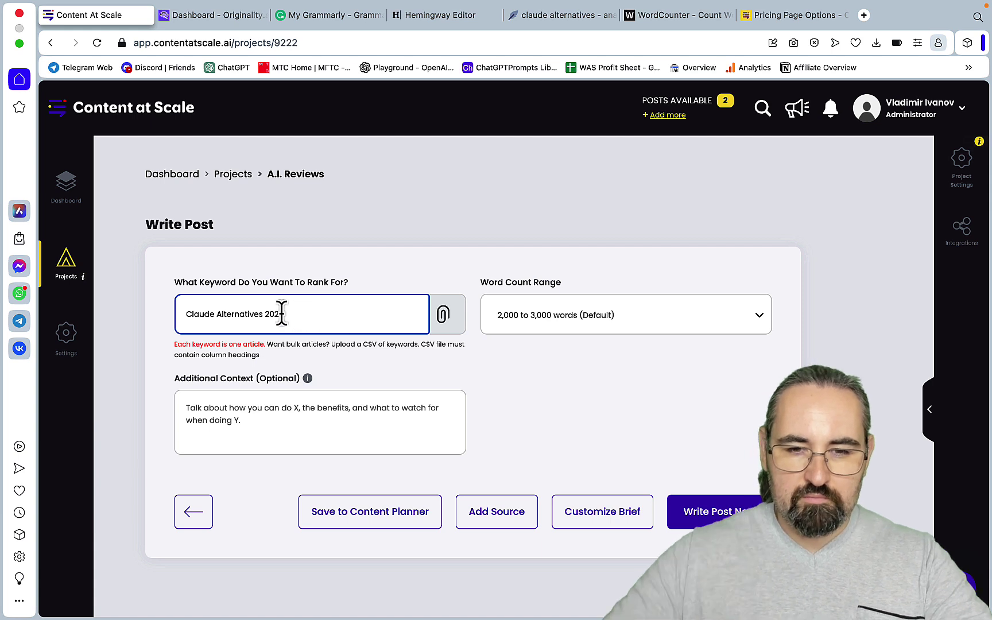
pyautogui.press('BackSpace')
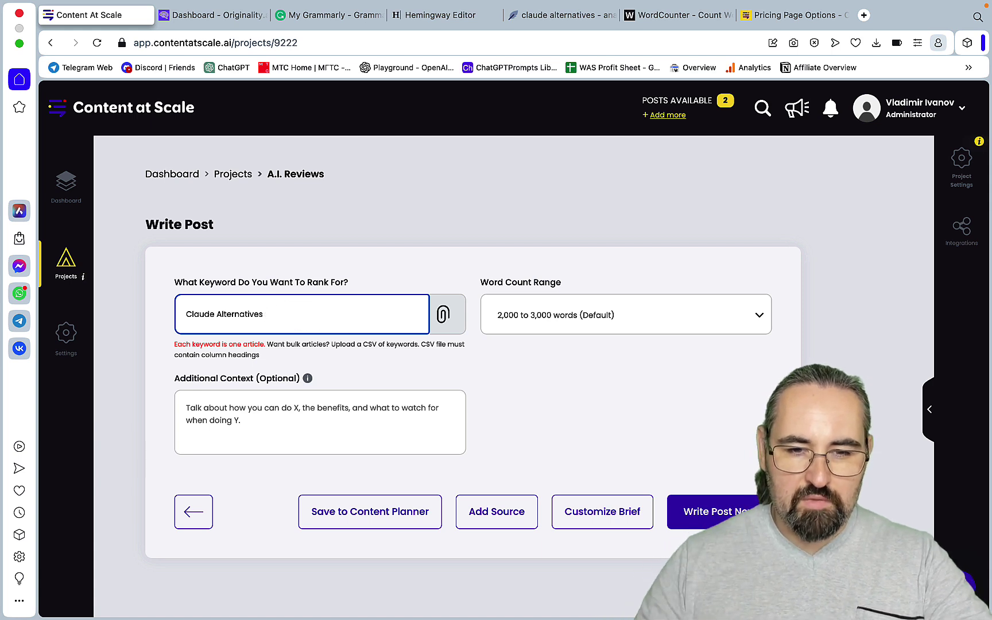
pyautogui.click(299, 423)
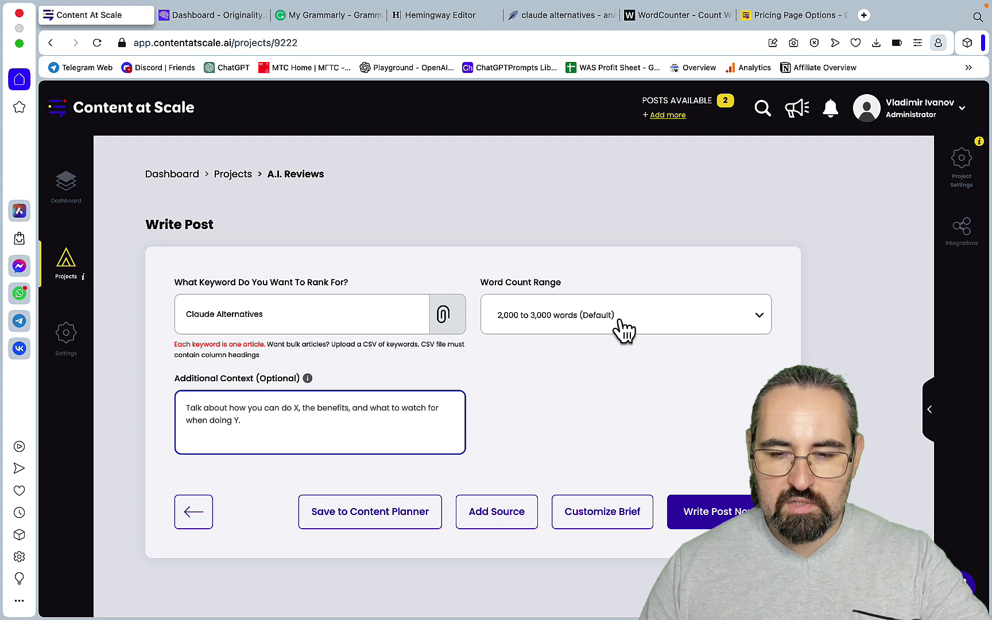
# Step: Confirm the Claude Alternatives post, view the Freeform score table, and return to Content at Scale
pyautogui.click(709, 520)
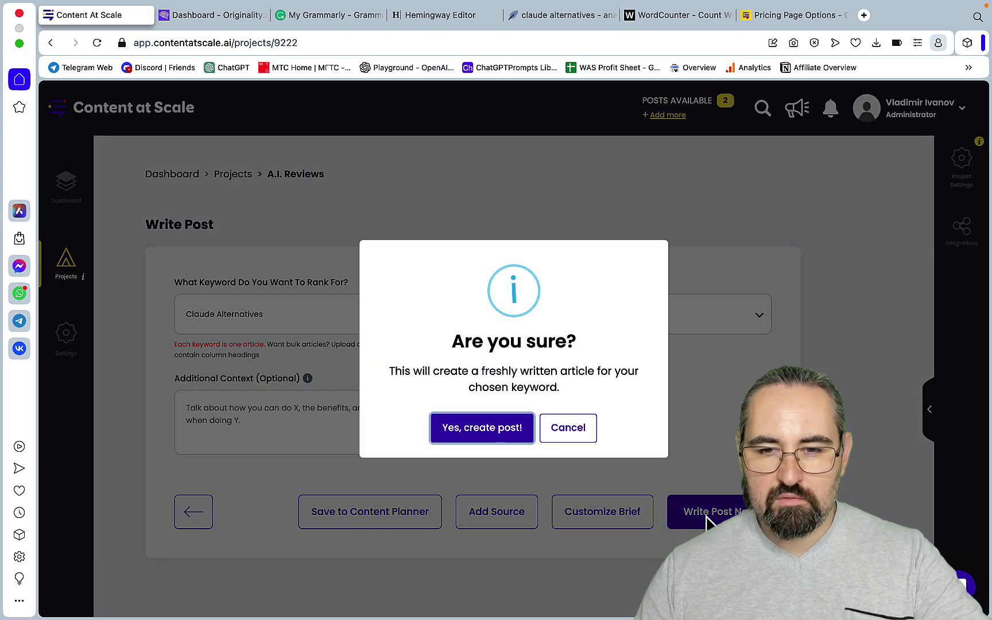
pyautogui.click(488, 440)
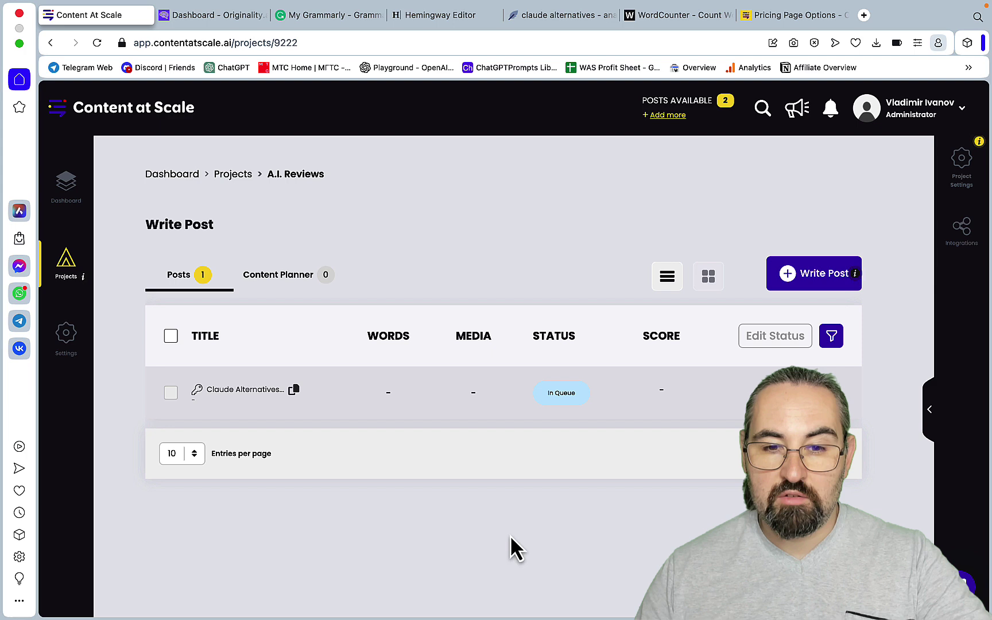
pyautogui.moveTo(351, 609)
pyautogui.click(184, 600)
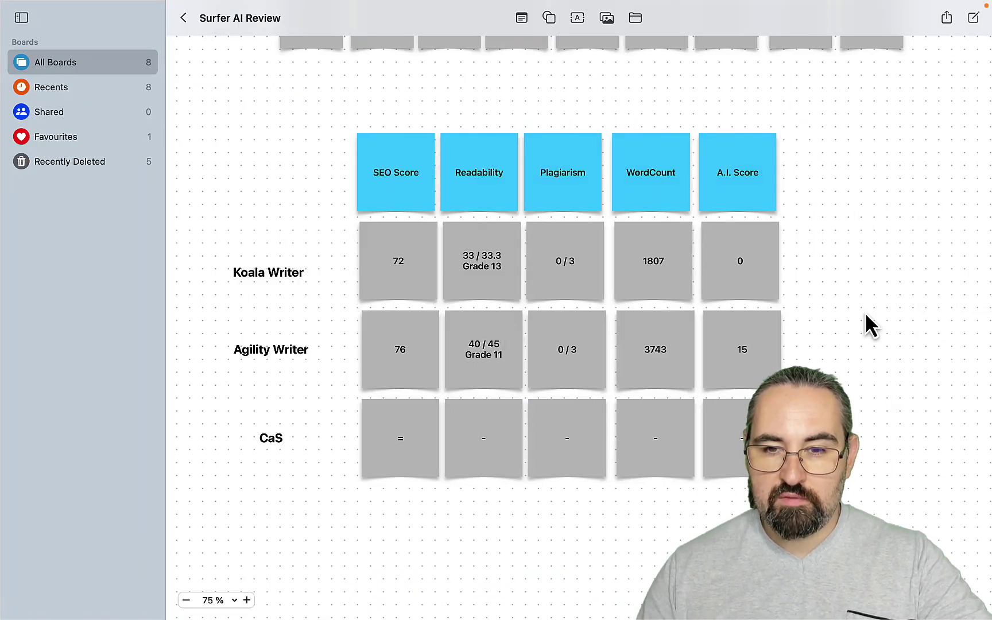
pyautogui.moveTo(350, 611)
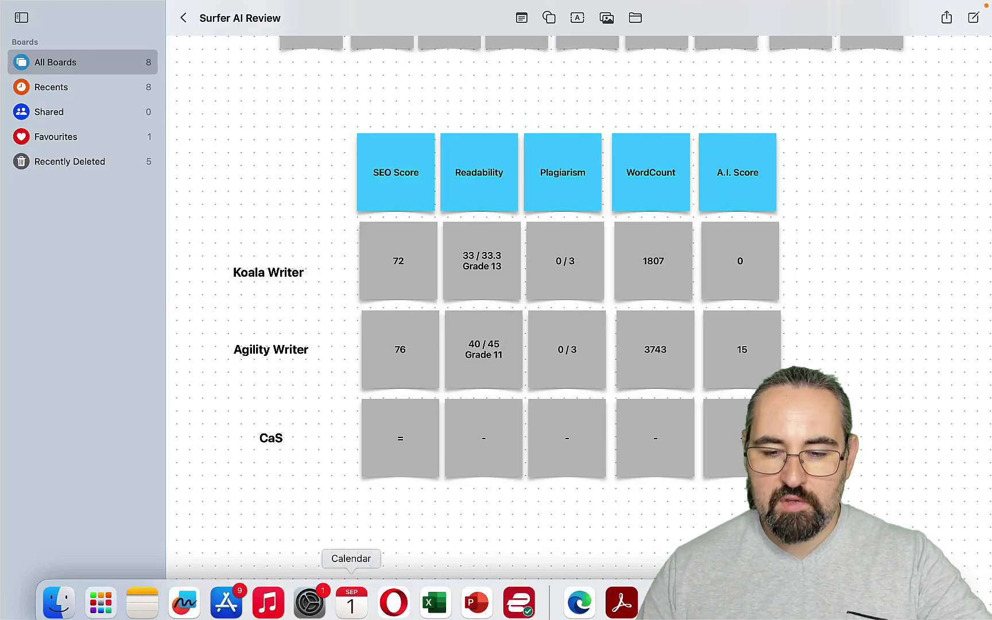
pyautogui.click(390, 607)
# Step: Request a YouTube-video post from the pasted link with keyword 'Koala Writer vs Agility Writer'
pyautogui.click(815, 275)
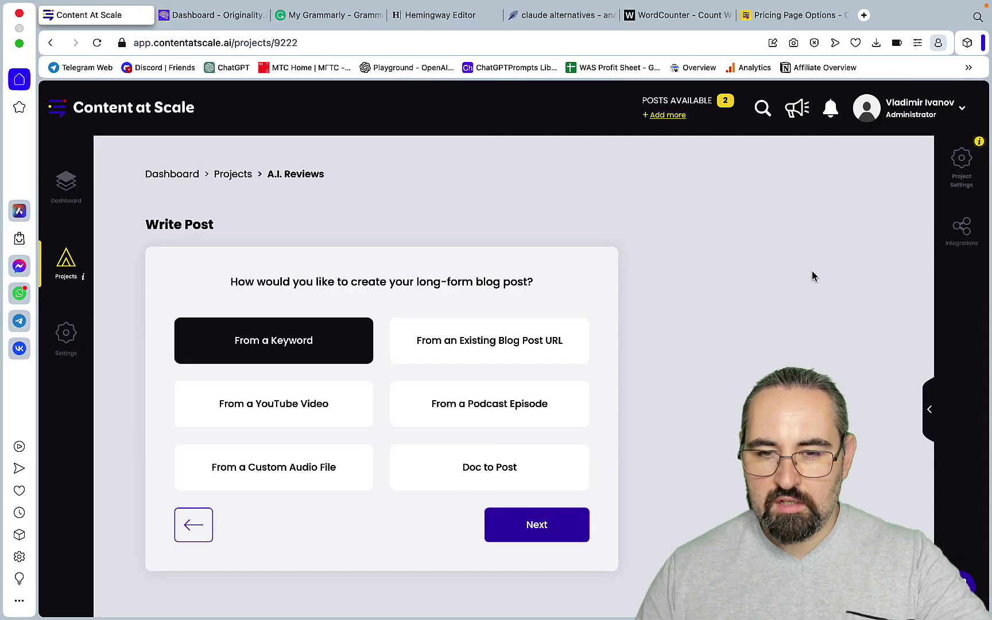
pyautogui.click(318, 417)
pyautogui.click(505, 519)
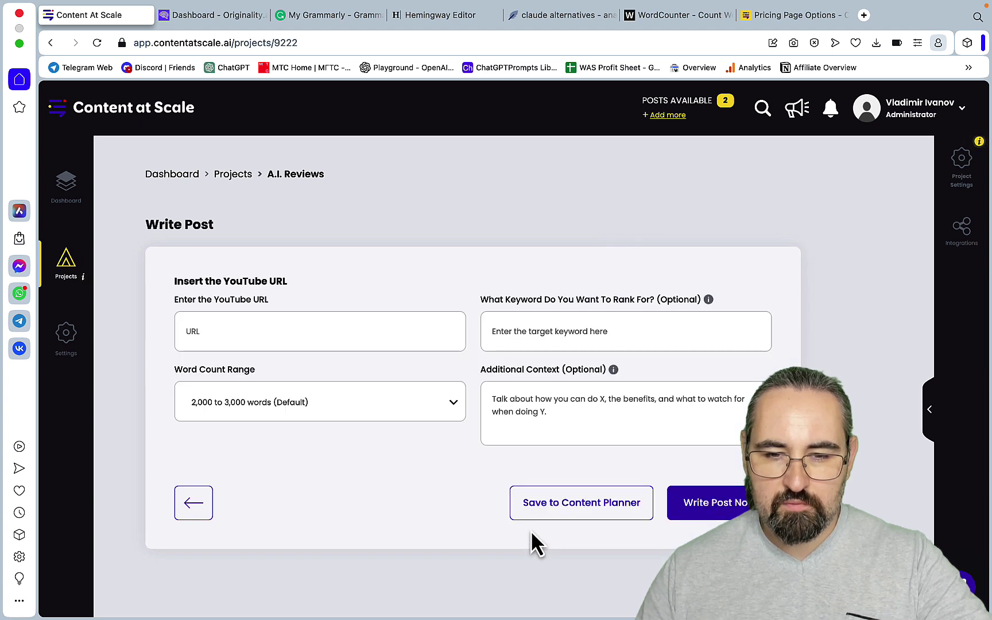
pyautogui.click(270, 336)
pyautogui.write('https://www.youtube.com/watch?v=J2ZDwXFRNjM&t=2s')
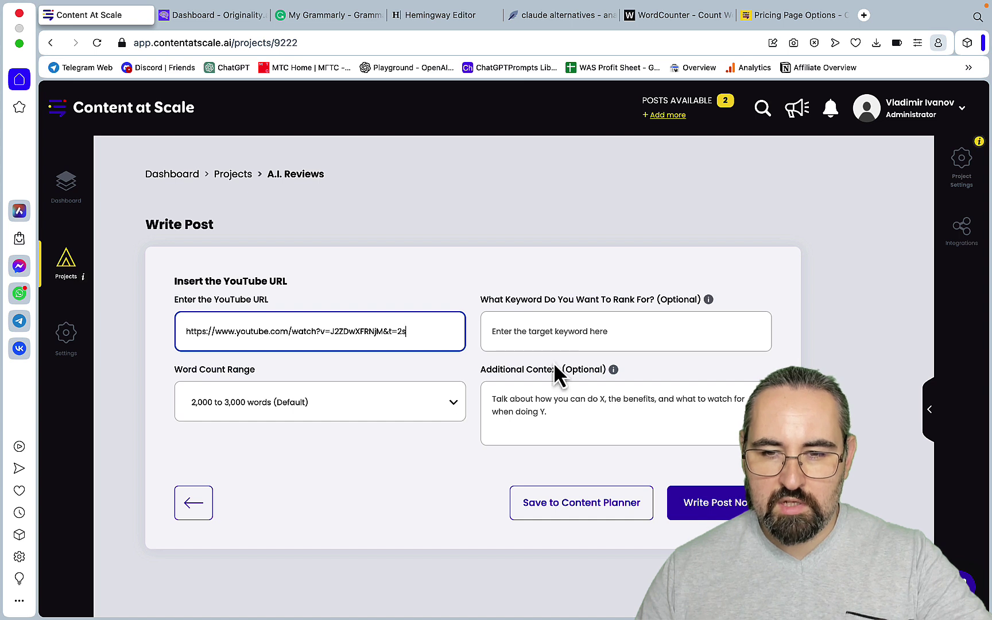
pyautogui.click(565, 332)
pyautogui.write('Koa')
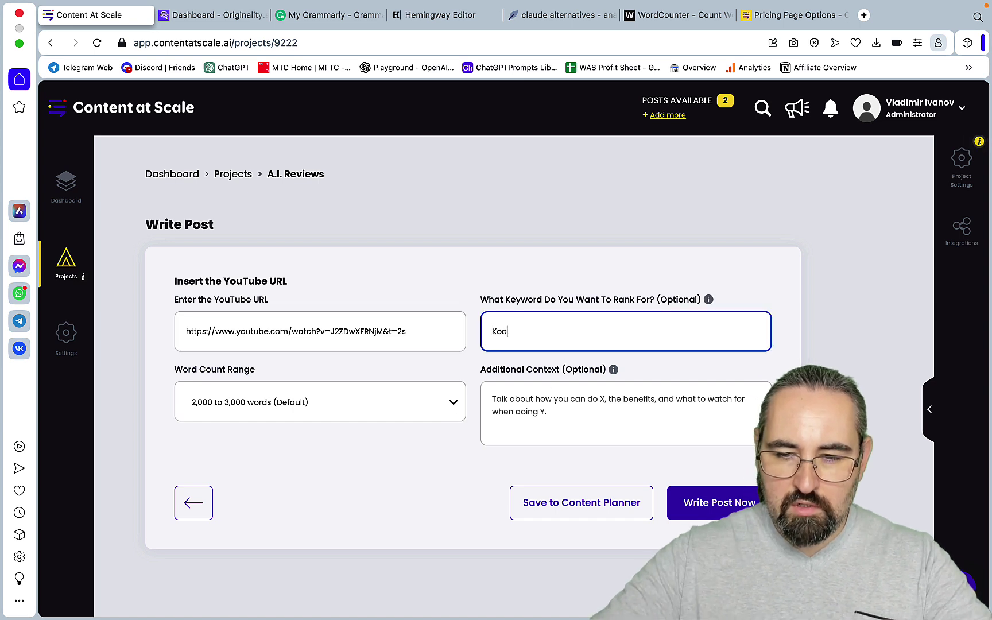
pyautogui.write('la Wri')
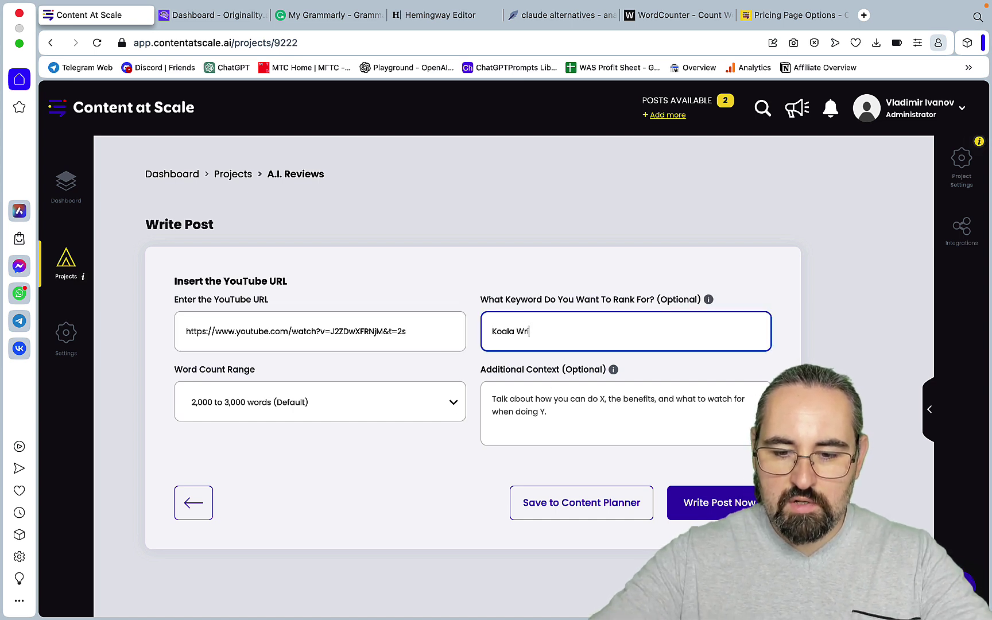
pyautogui.write('ter vs Agility')
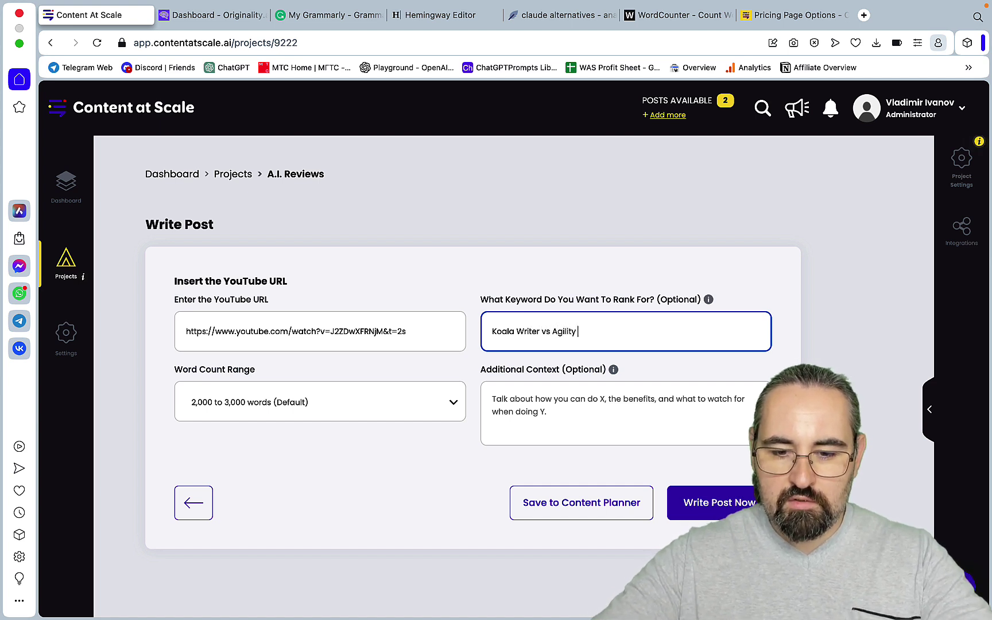
pyautogui.write(' Writer')
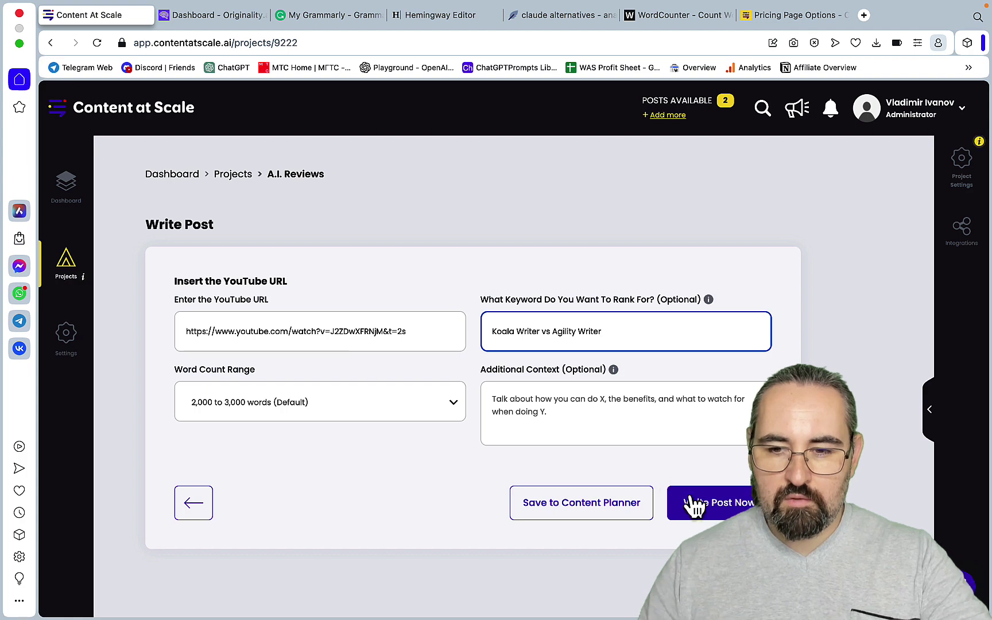
pyautogui.click(705, 505)
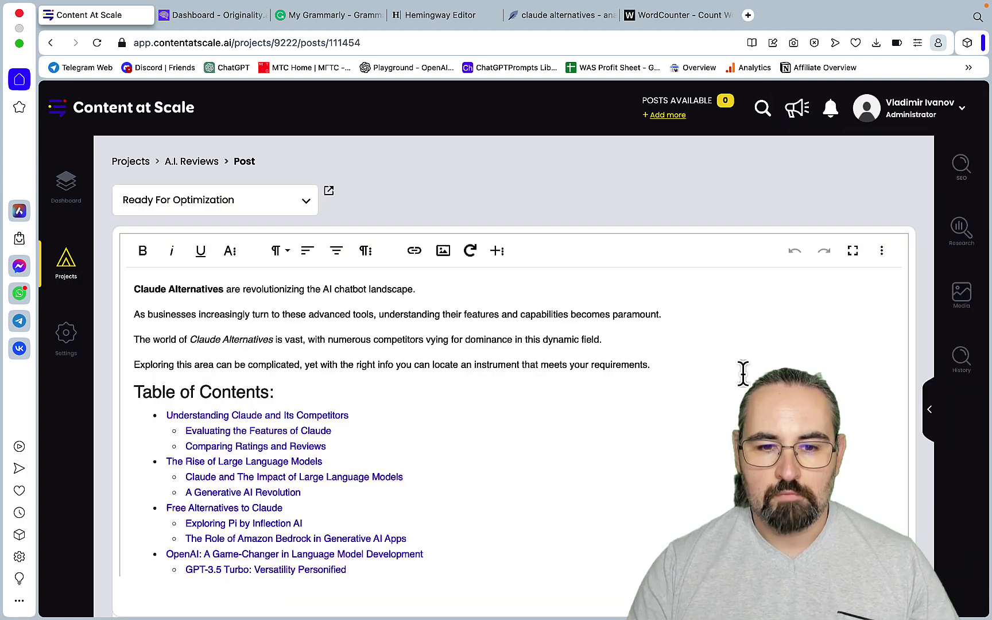
# Step: Read through the finished Claude Alternatives article and its table of contents
pyautogui.scroll(-2, 742, 373)
pyautogui.scroll(-5, 743, 373)
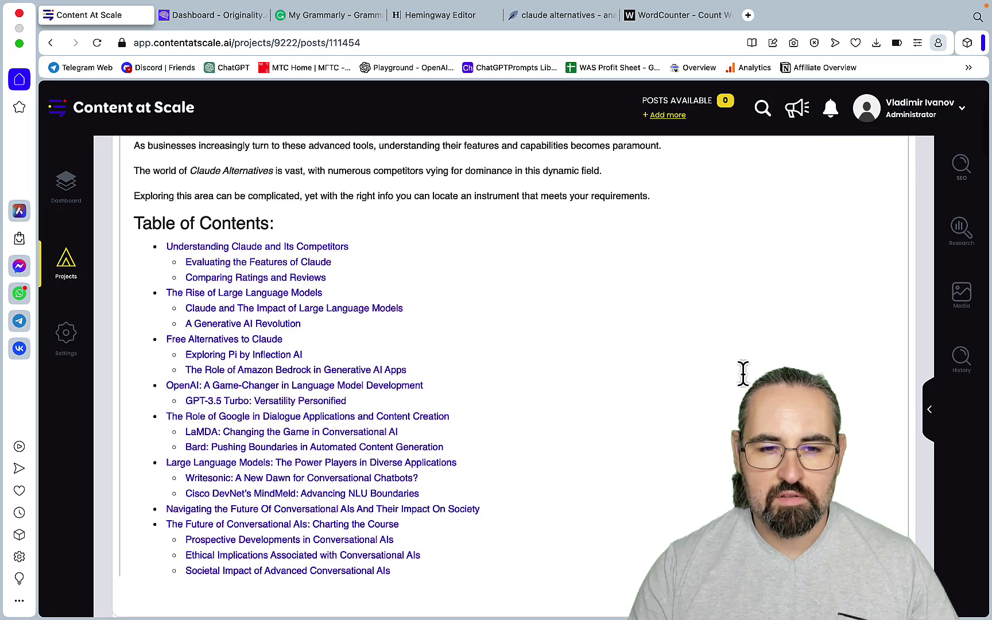
pyautogui.scroll(7, 743, 373)
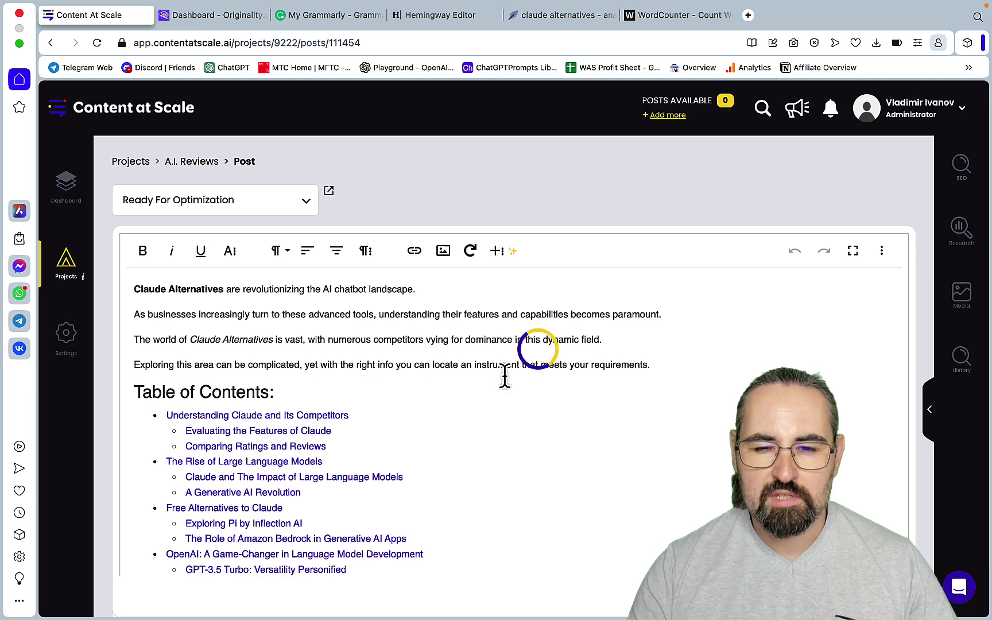
pyautogui.scroll(-15, 652, 412)
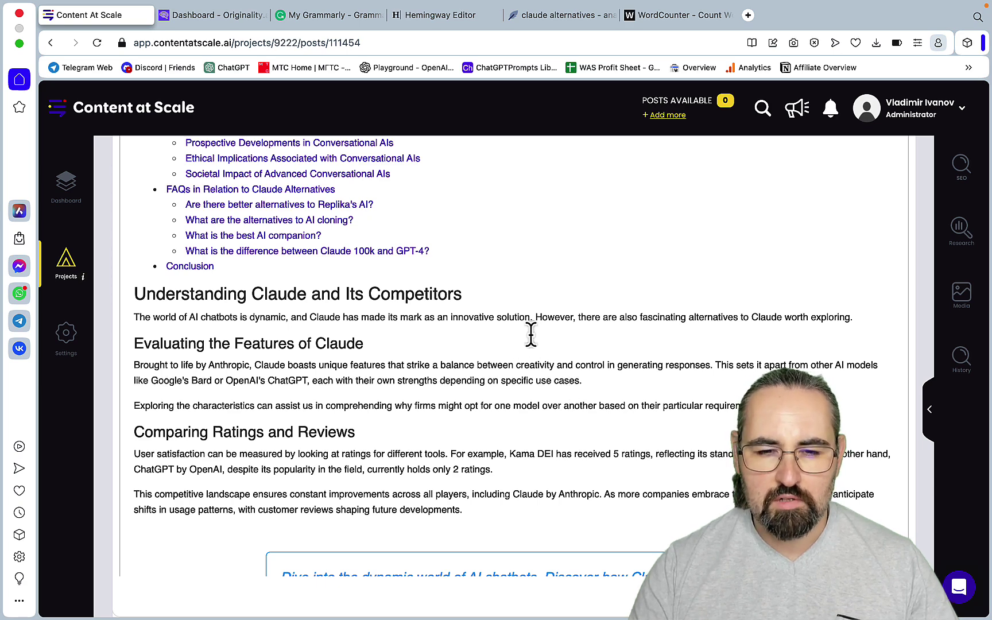
pyautogui.scroll(-3, 531, 334)
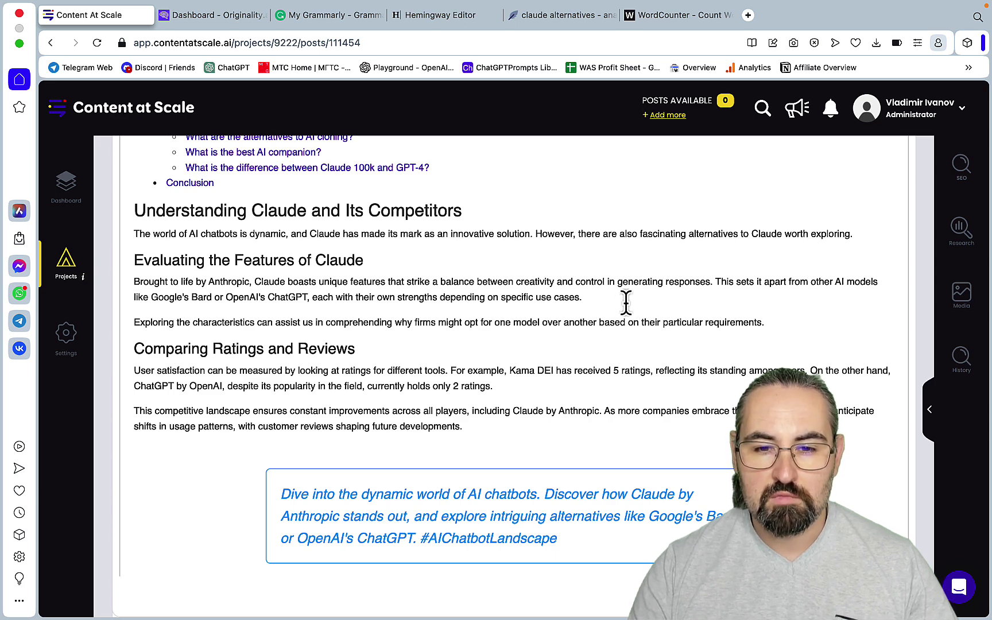
pyautogui.scroll(-3, 626, 303)
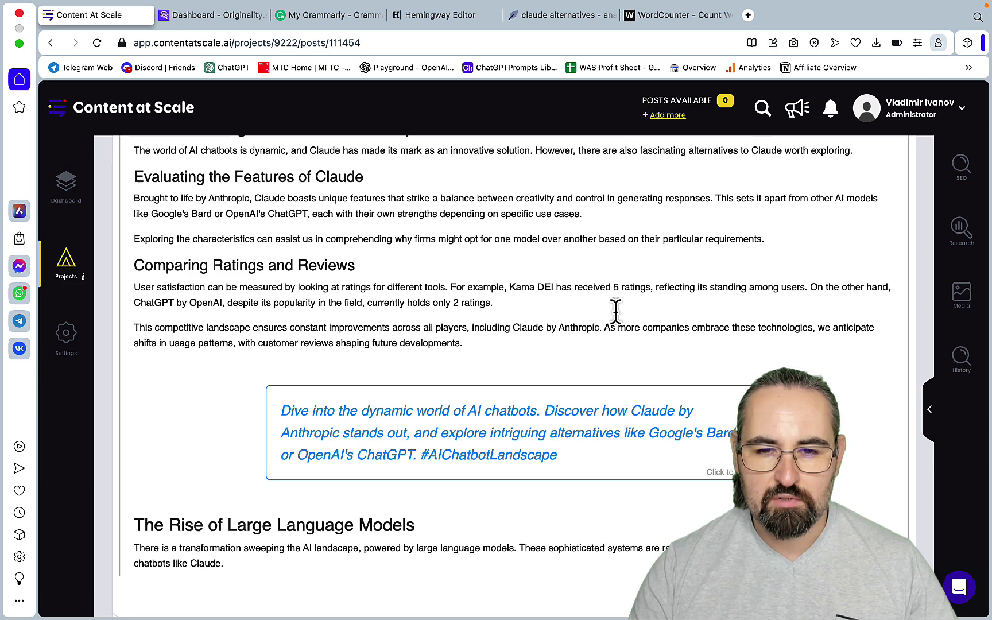
pyautogui.scroll(-8, 615, 310)
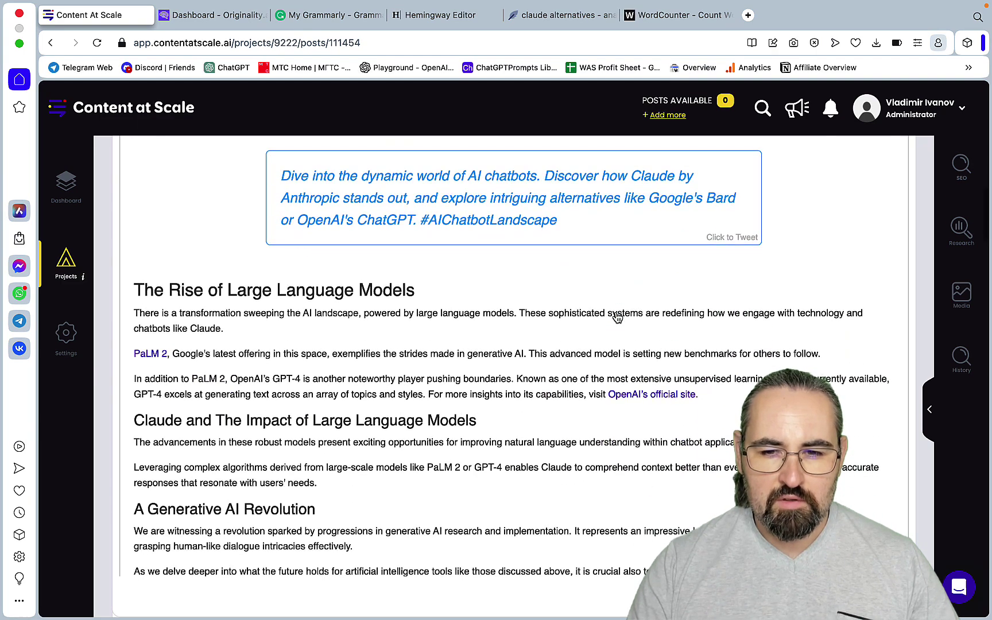
pyautogui.scroll(-3, 615, 311)
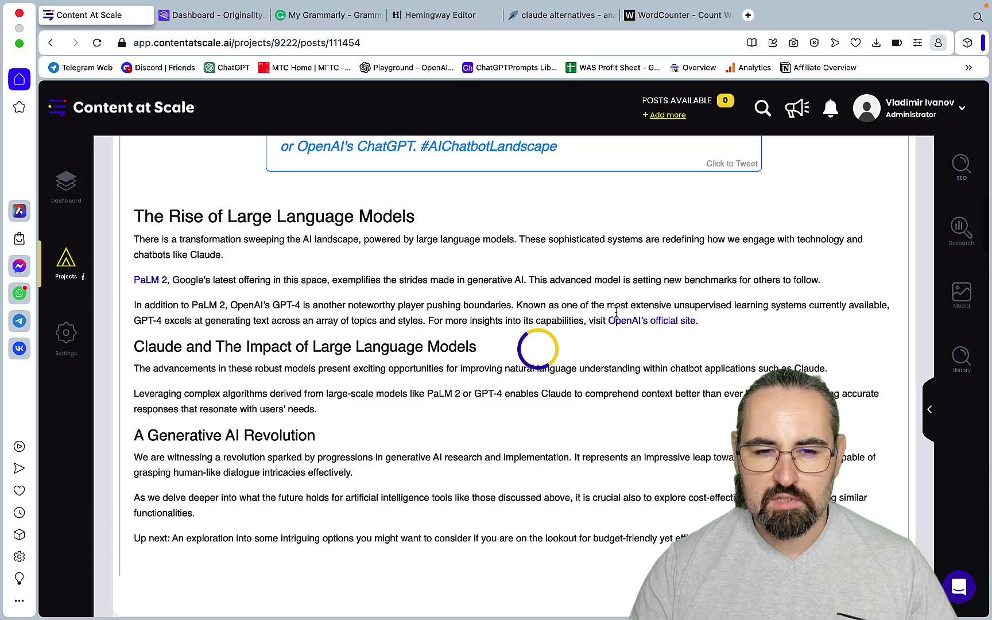
pyautogui.scroll(-4, 616, 311)
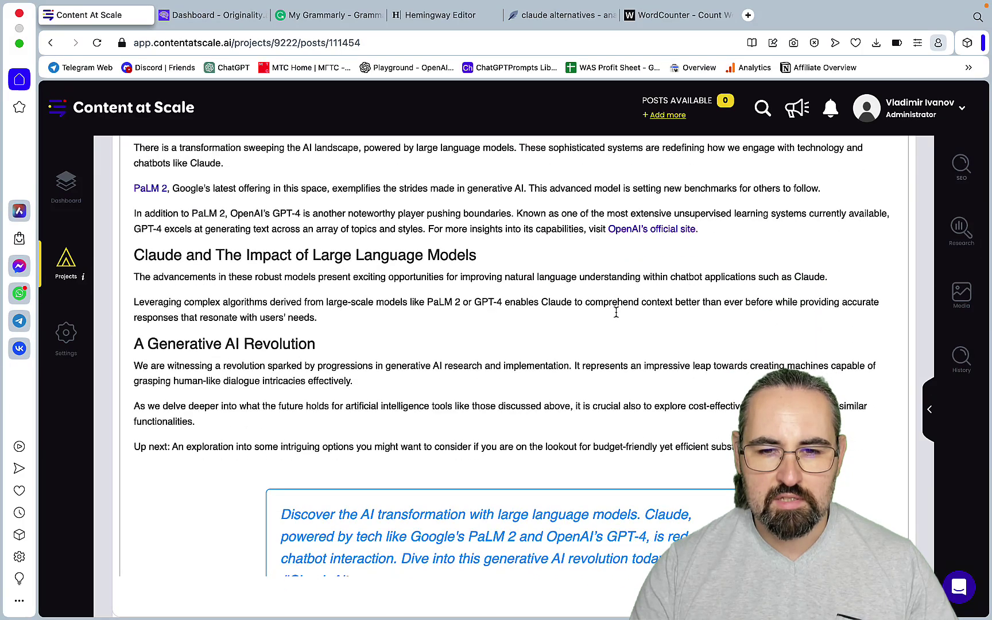
pyautogui.scroll(-5, 615, 312)
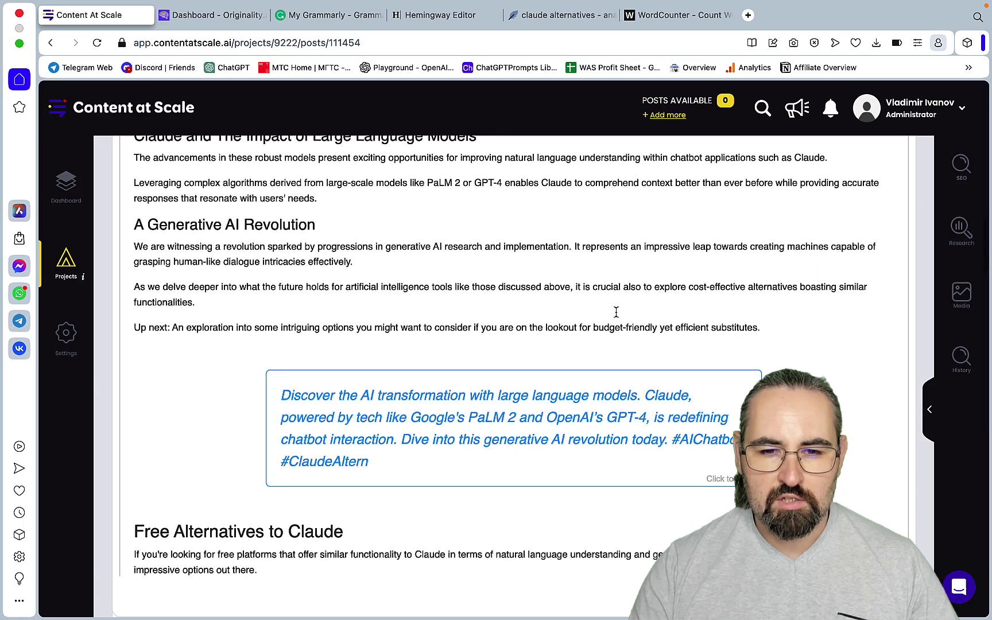
pyautogui.scroll(-6, 616, 312)
pyautogui.scroll(-5, 616, 313)
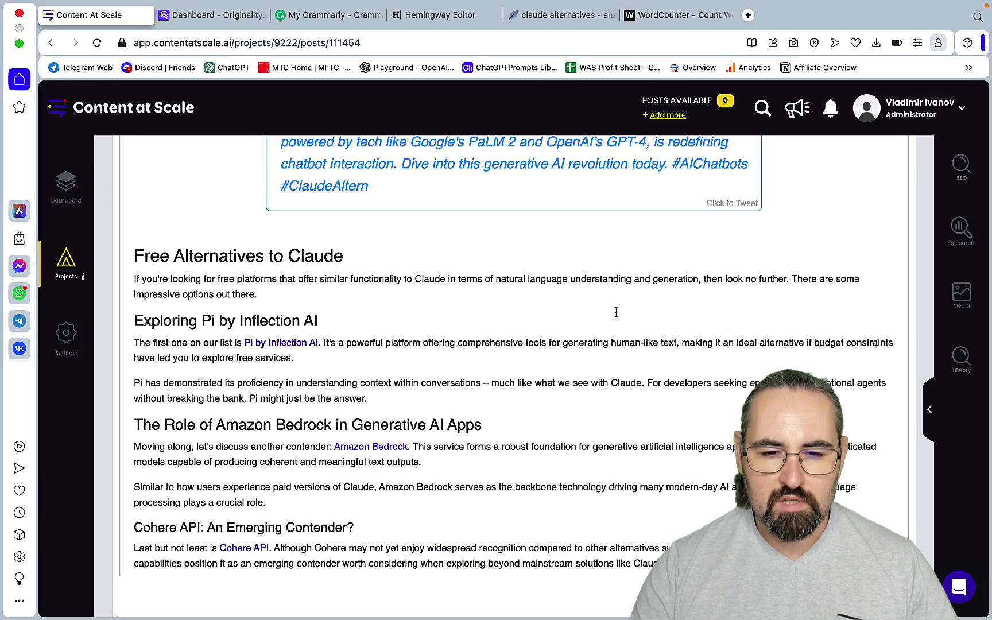
pyautogui.scroll(-15, 616, 312)
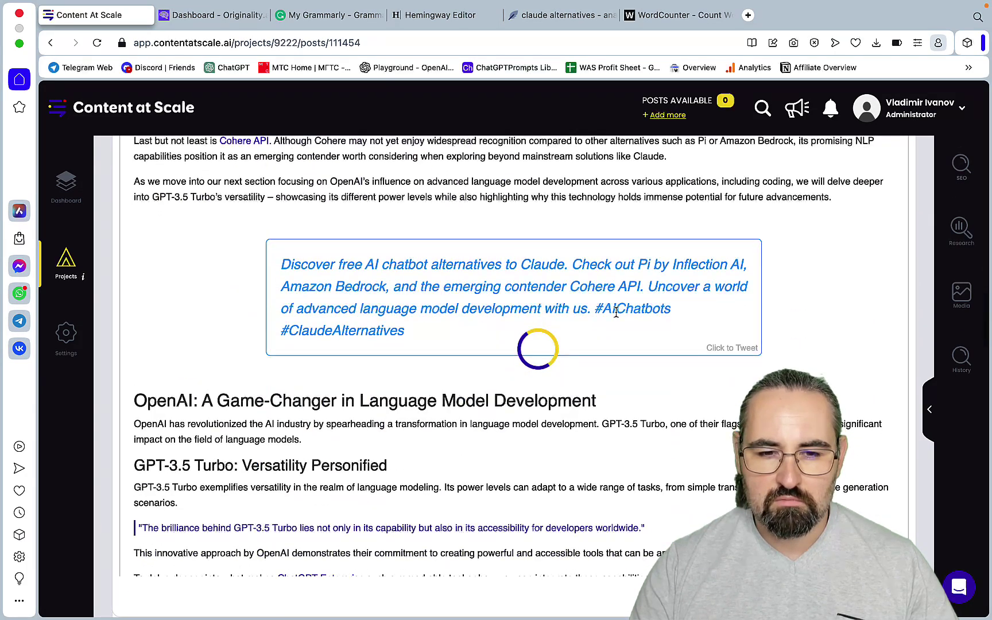
pyautogui.scroll(-4, 616, 313)
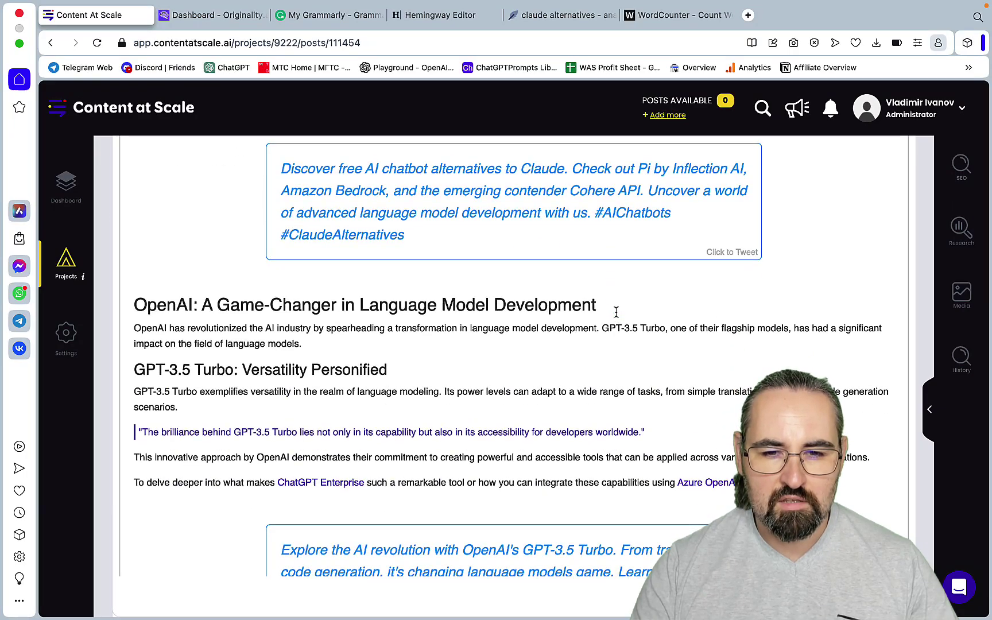
pyautogui.scroll(-18, 616, 312)
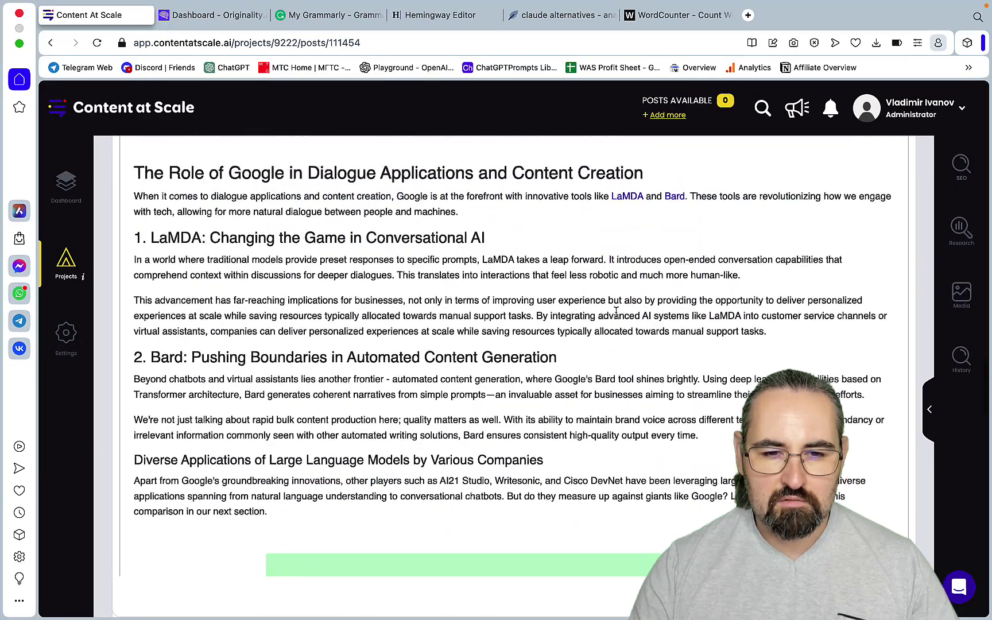
pyautogui.scroll(3, 616, 311)
pyautogui.scroll(-13, 616, 312)
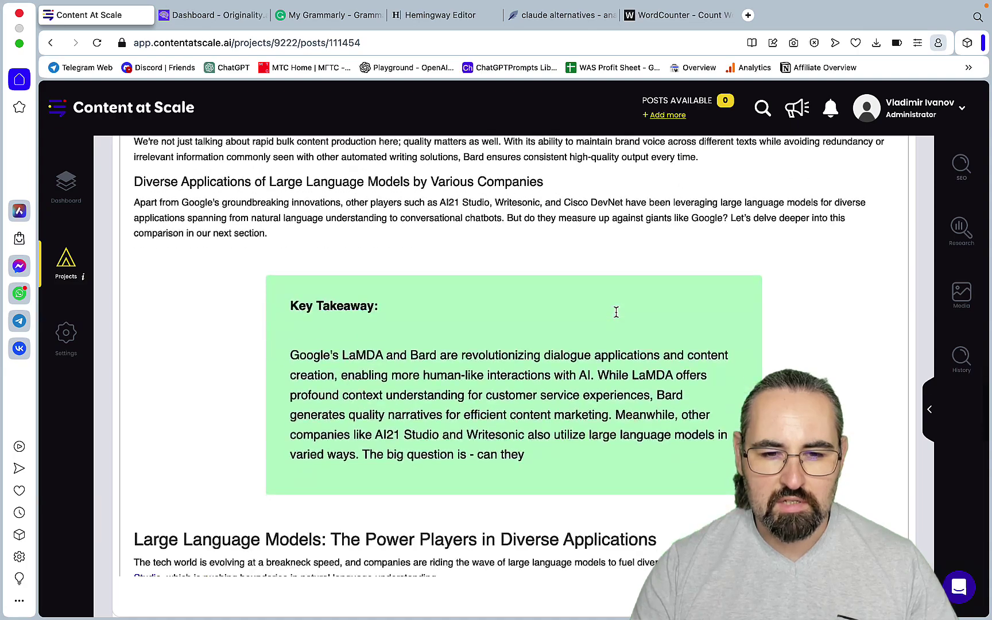
pyautogui.scroll(-13, 616, 312)
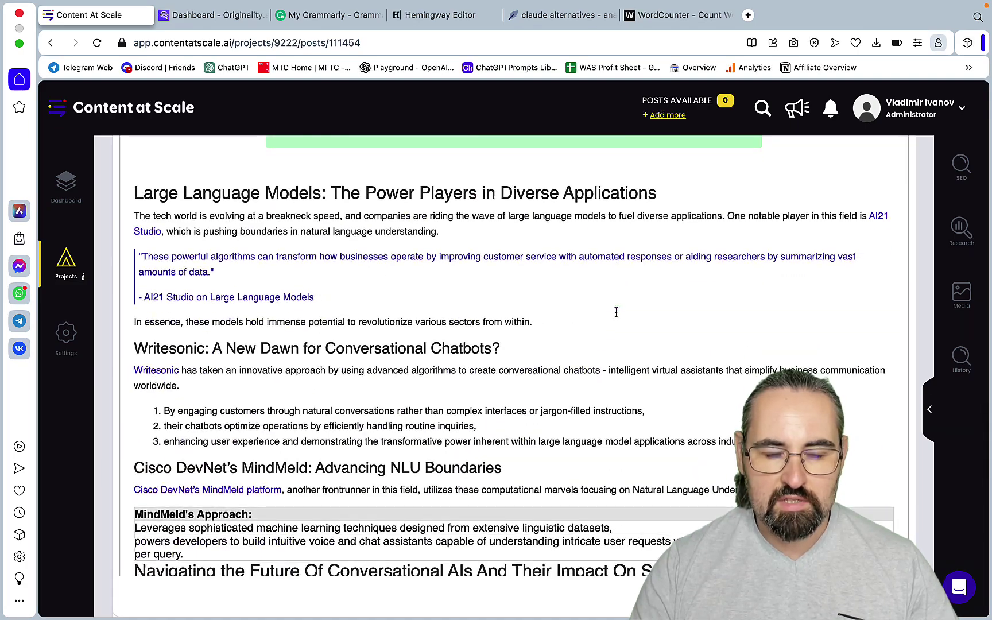
pyautogui.scroll(-7, 616, 311)
pyautogui.scroll(-18, 616, 312)
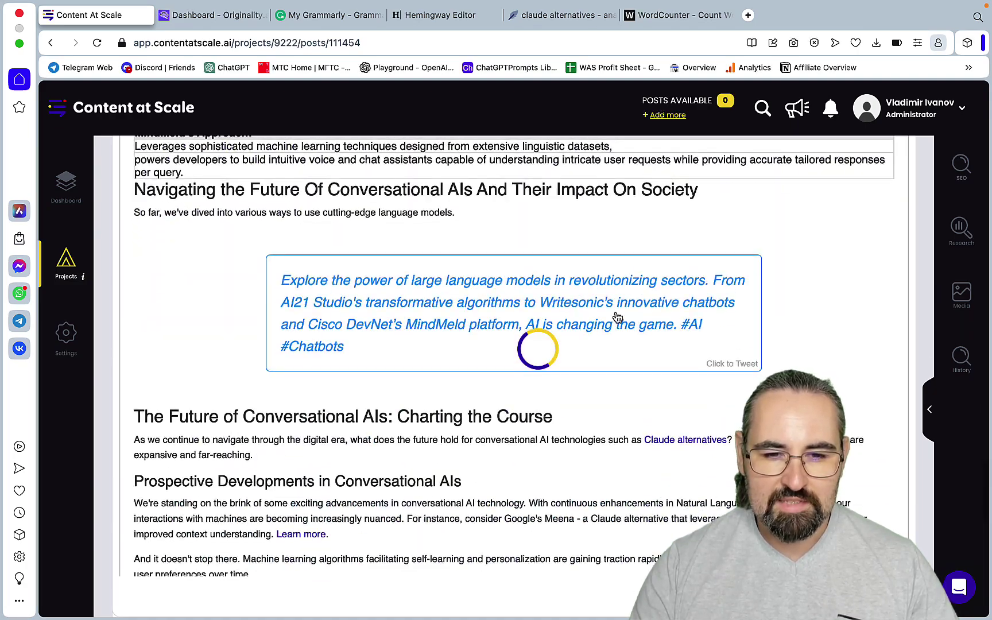
pyautogui.scroll(-10, 616, 312)
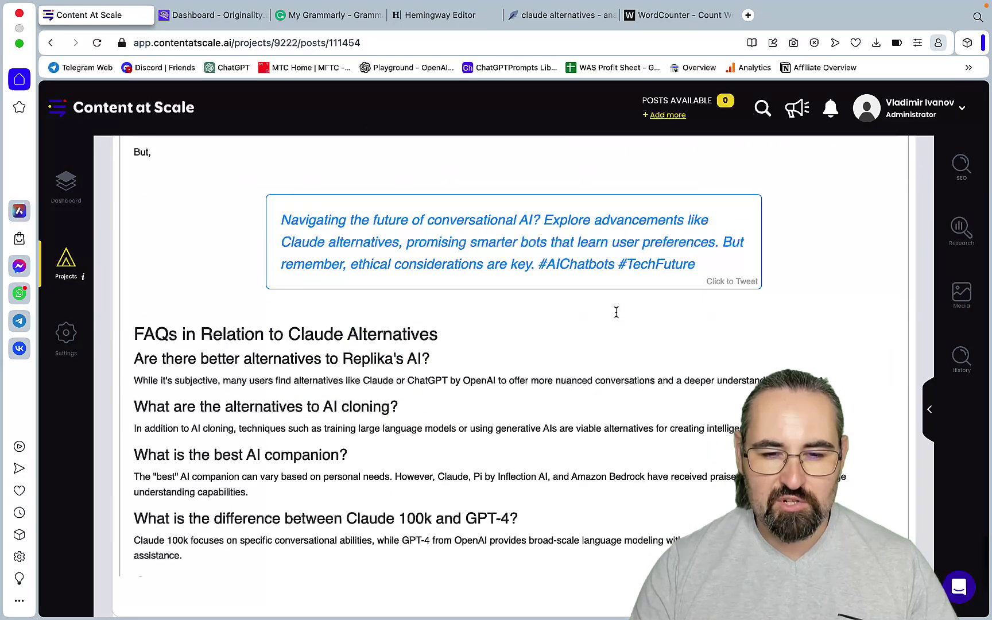
pyautogui.scroll(-9, 616, 312)
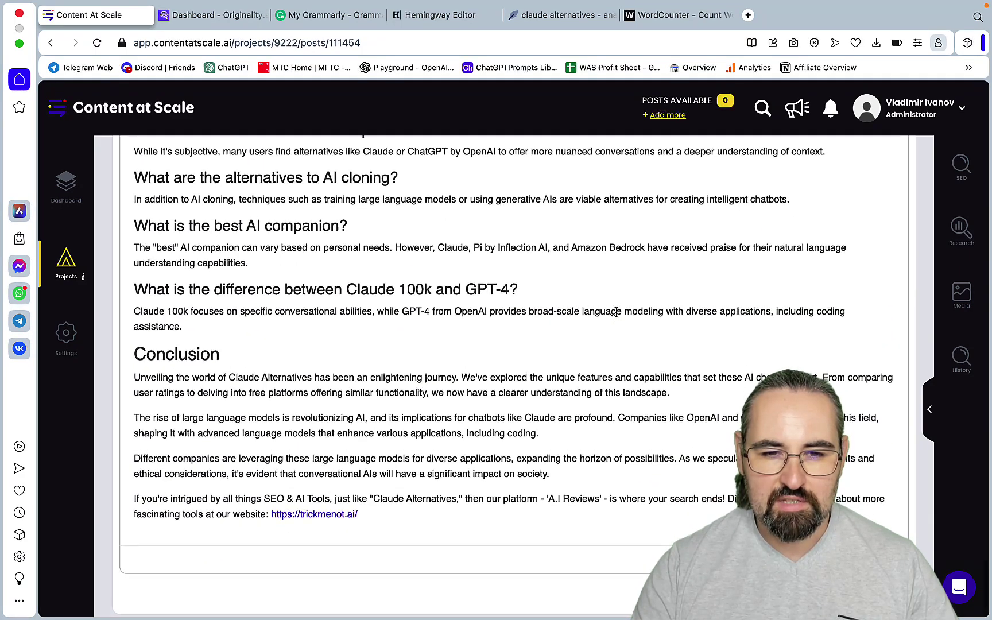
pyautogui.scroll(6, 616, 312)
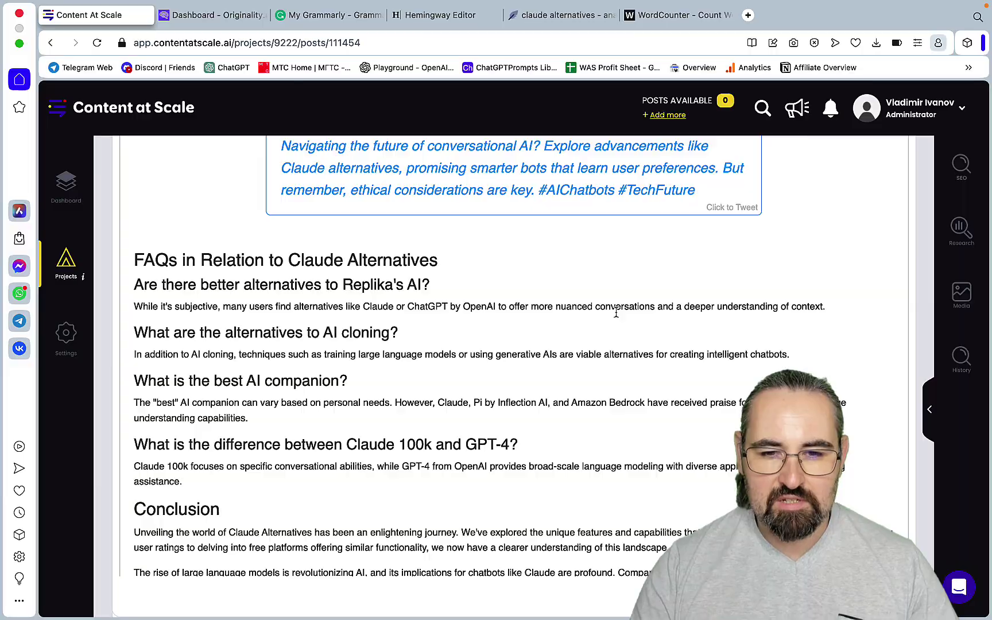
pyautogui.scroll(20, 616, 311)
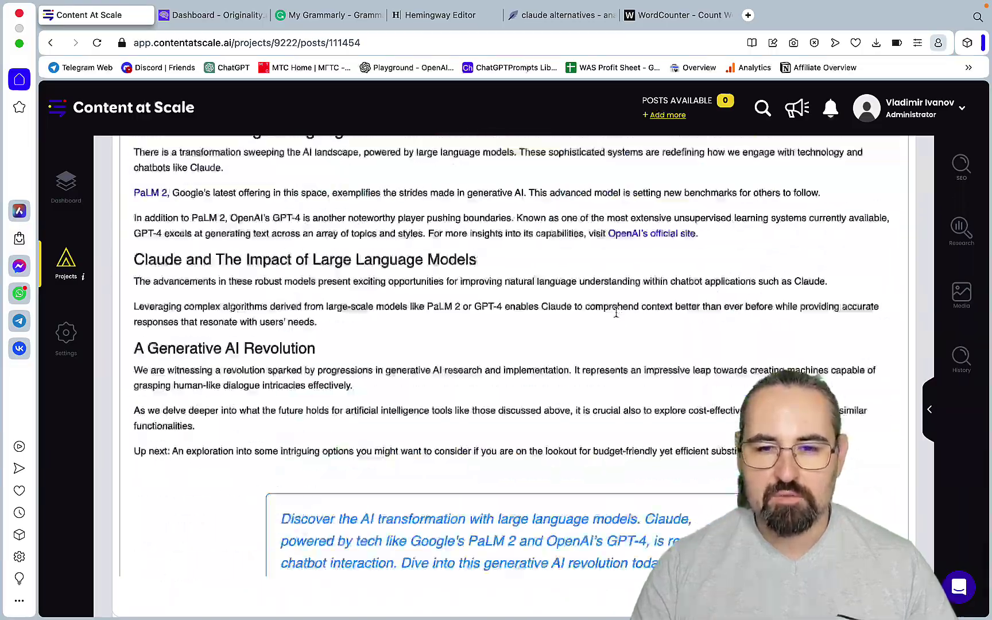
pyautogui.scroll(20, 616, 311)
pyautogui.scroll(4, 616, 312)
pyautogui.scroll(-20, 616, 311)
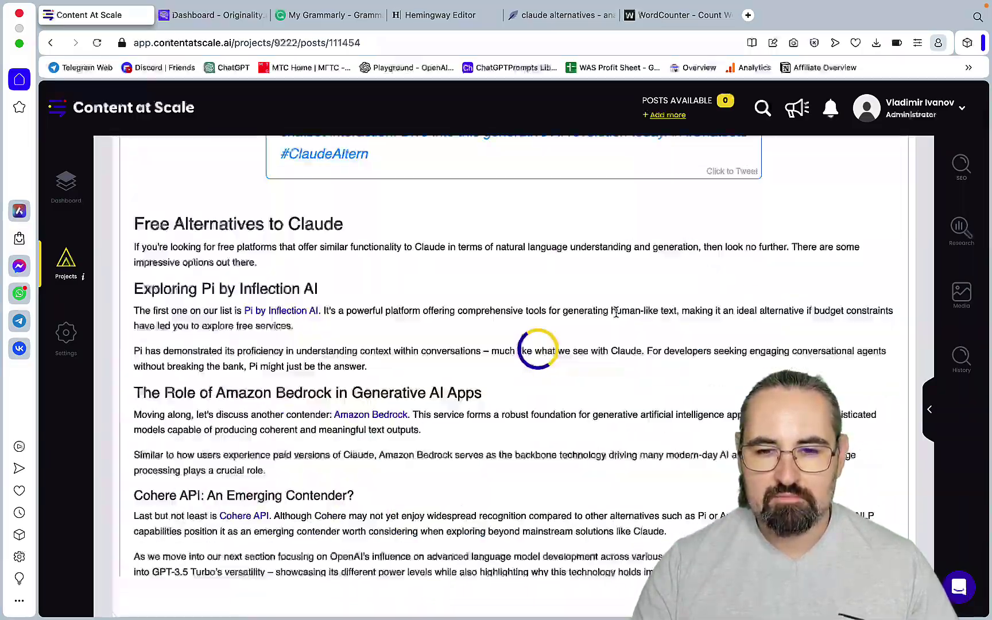
pyautogui.scroll(4, 616, 312)
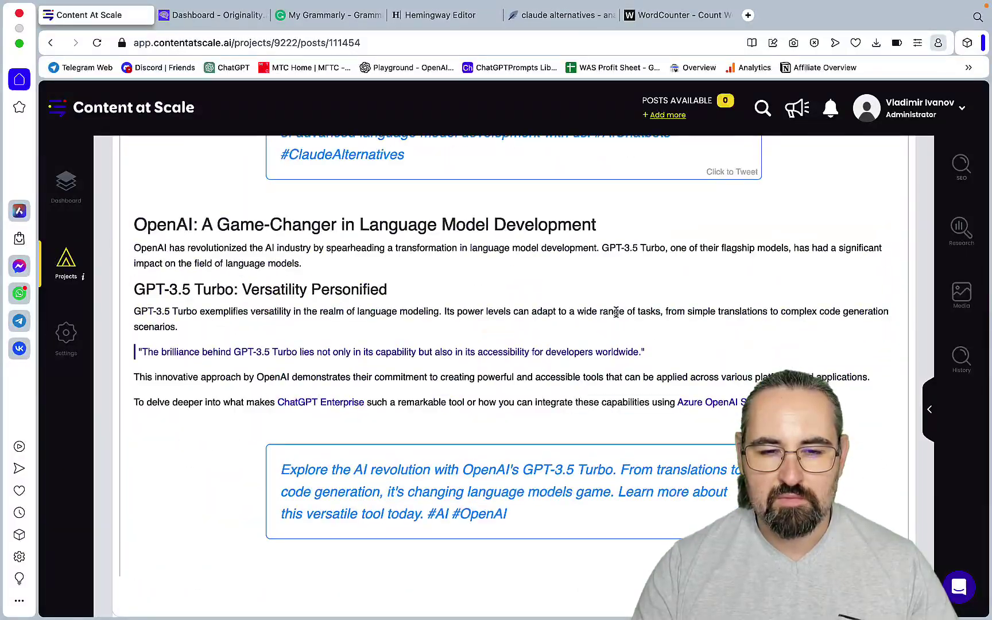
pyautogui.scroll(-2, 616, 312)
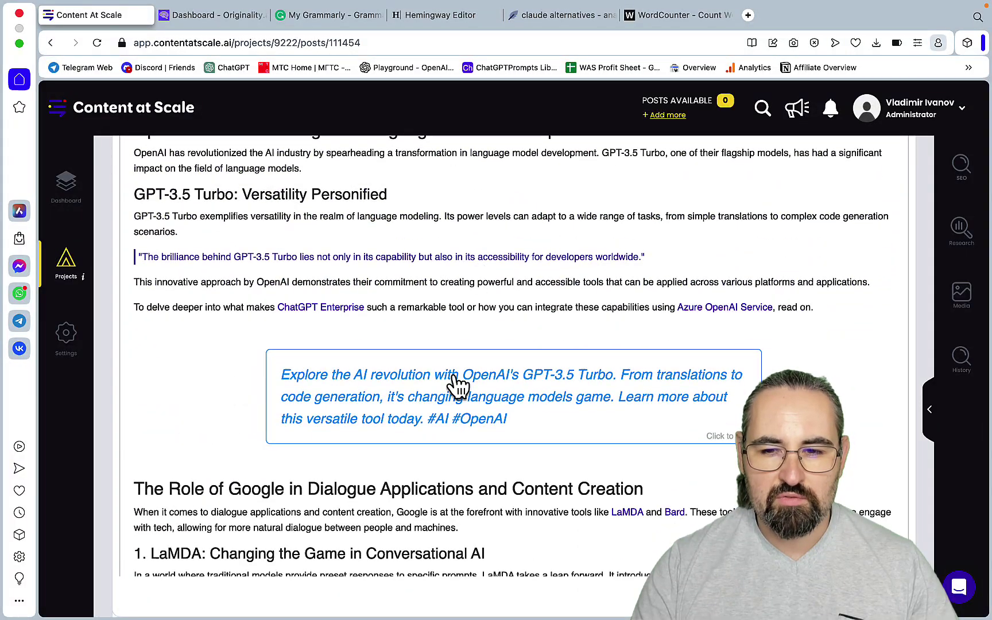
pyautogui.scroll(-11, 457, 384)
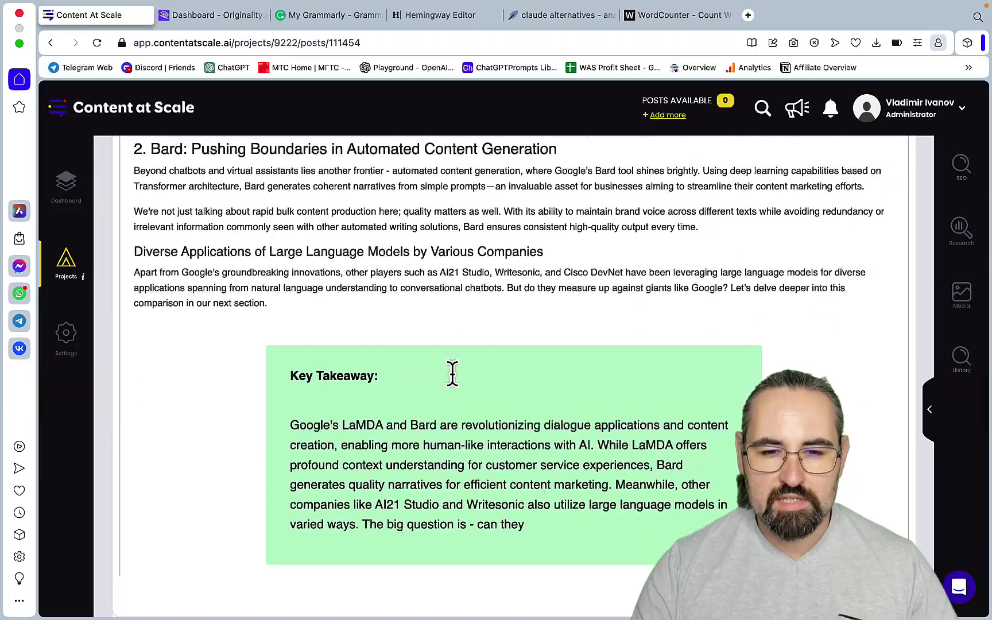
pyautogui.scroll(-3, 453, 373)
pyautogui.scroll(6, 531, 404)
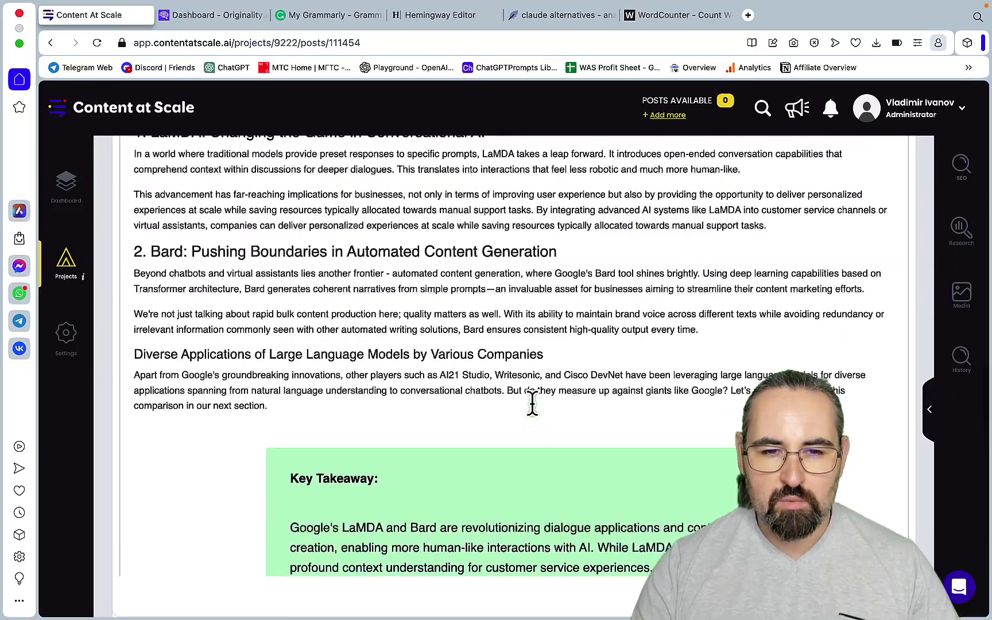
pyautogui.scroll(-15, 532, 402)
pyautogui.scroll(-4, 532, 402)
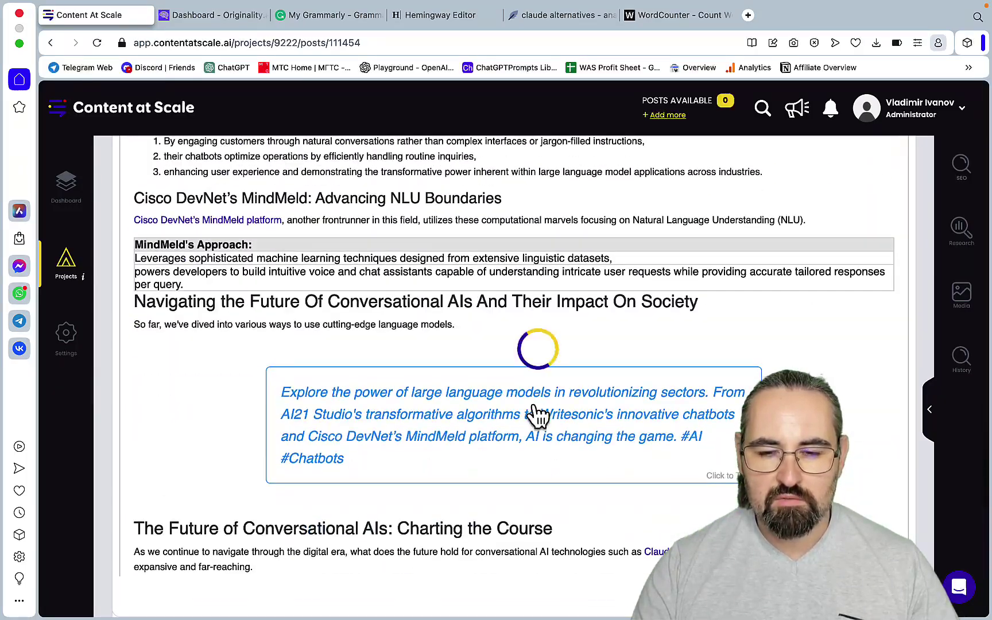
pyautogui.scroll(-7, 533, 402)
pyautogui.scroll(-3, 532, 402)
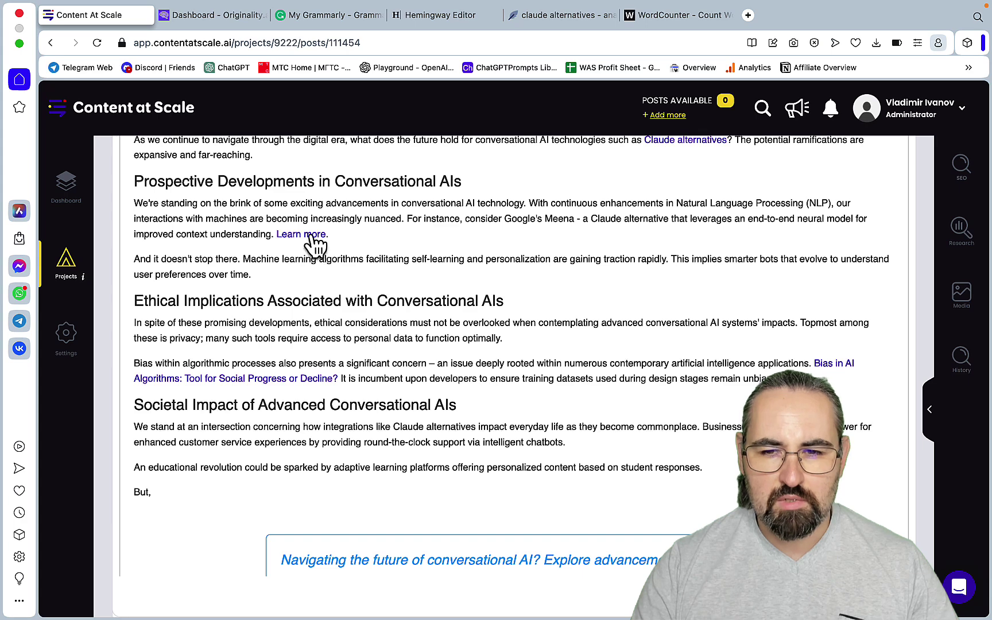
pyautogui.scroll(-10, 439, 327)
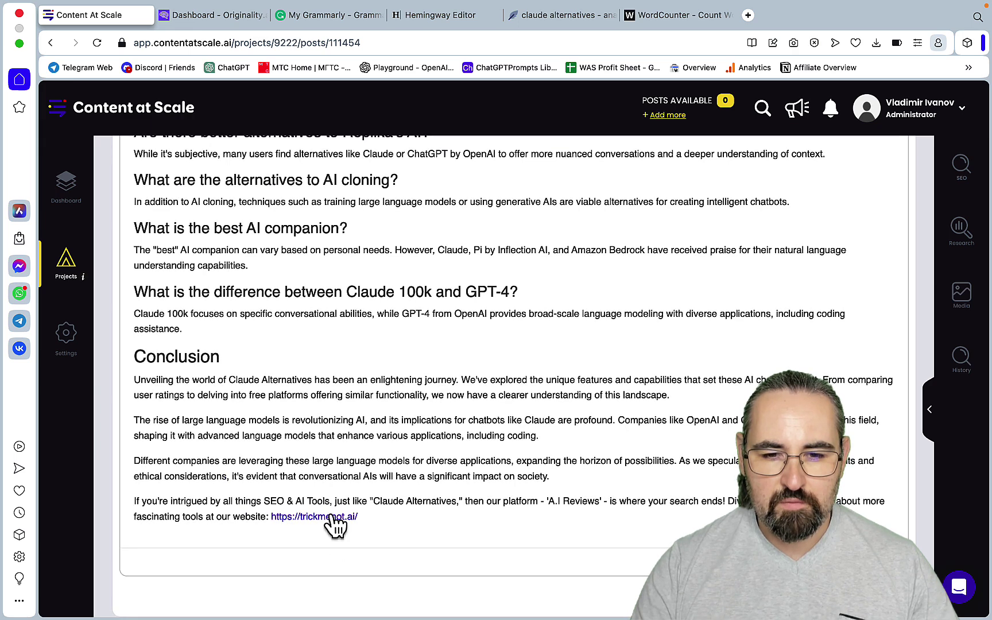
pyautogui.scroll(10, 335, 525)
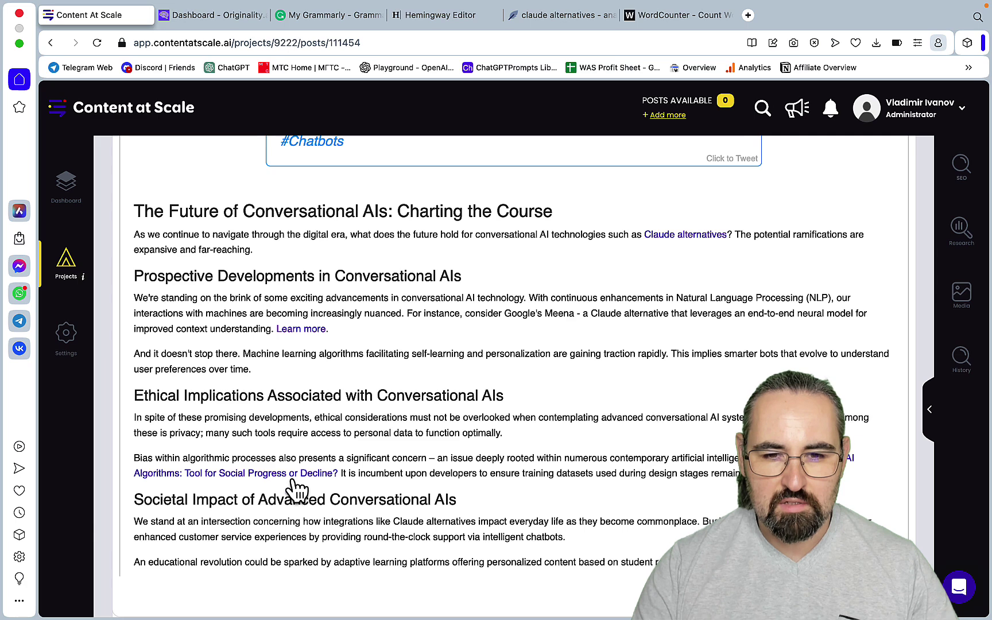
# Step: Open the Learn more link's research blog page, close it, and return to the article top
pyautogui.click(313, 329)
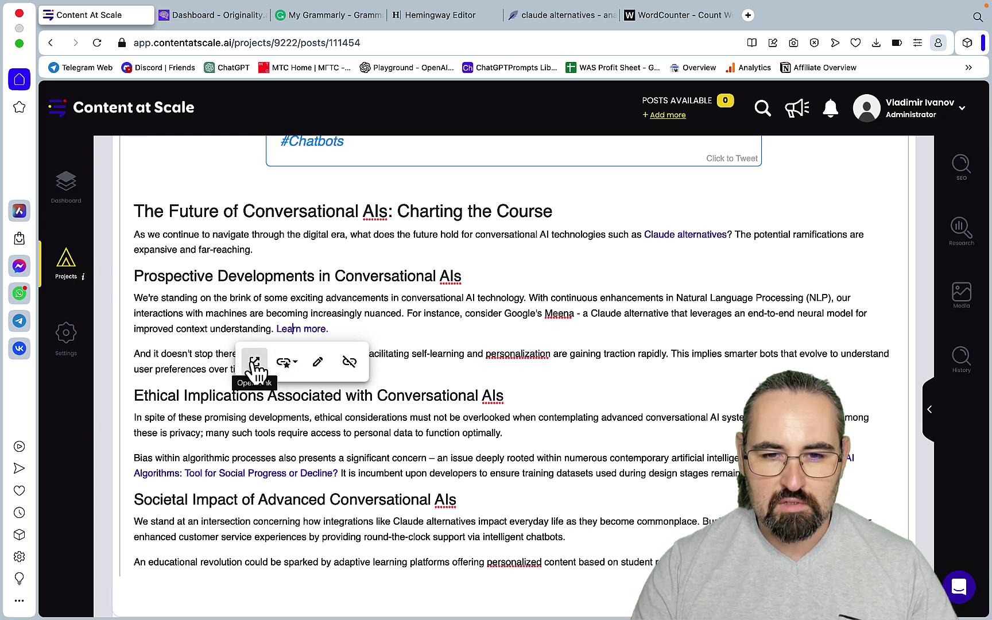
pyautogui.click(254, 363)
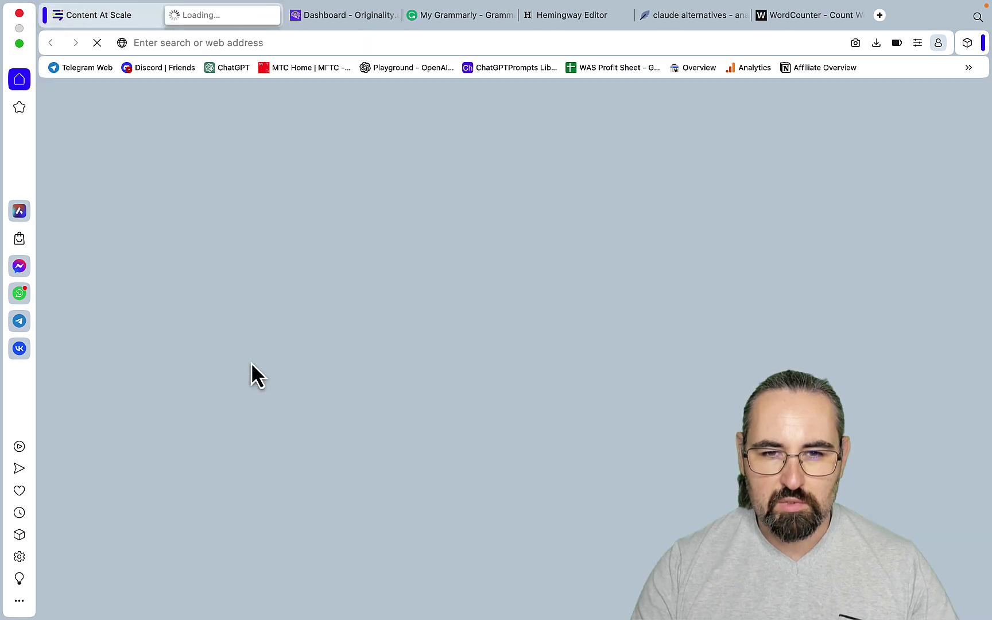
pyautogui.click(174, 14)
pyautogui.scroll(15, 295, 256)
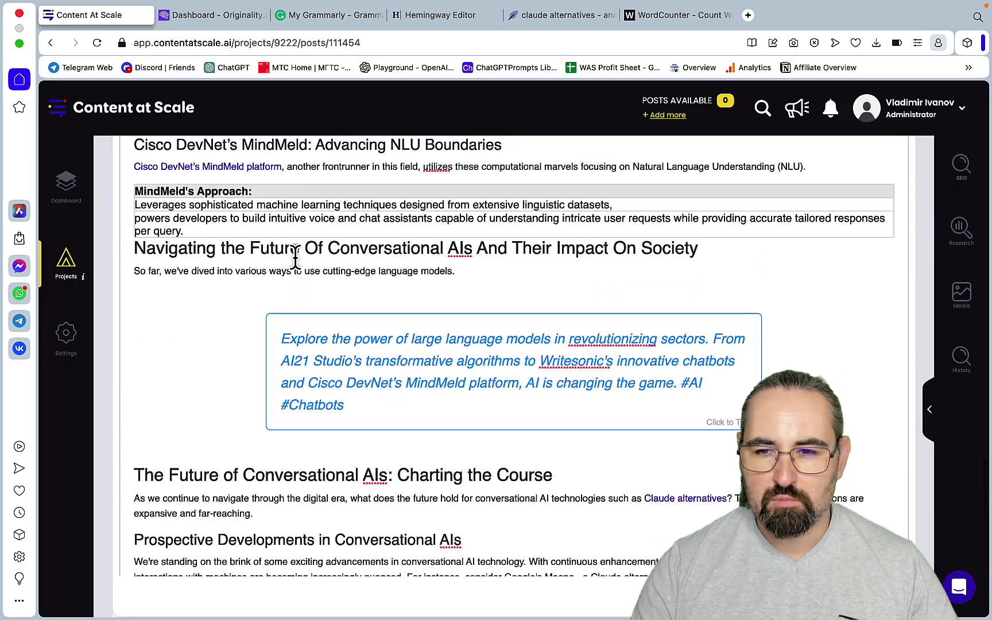
pyautogui.scroll(10, 295, 256)
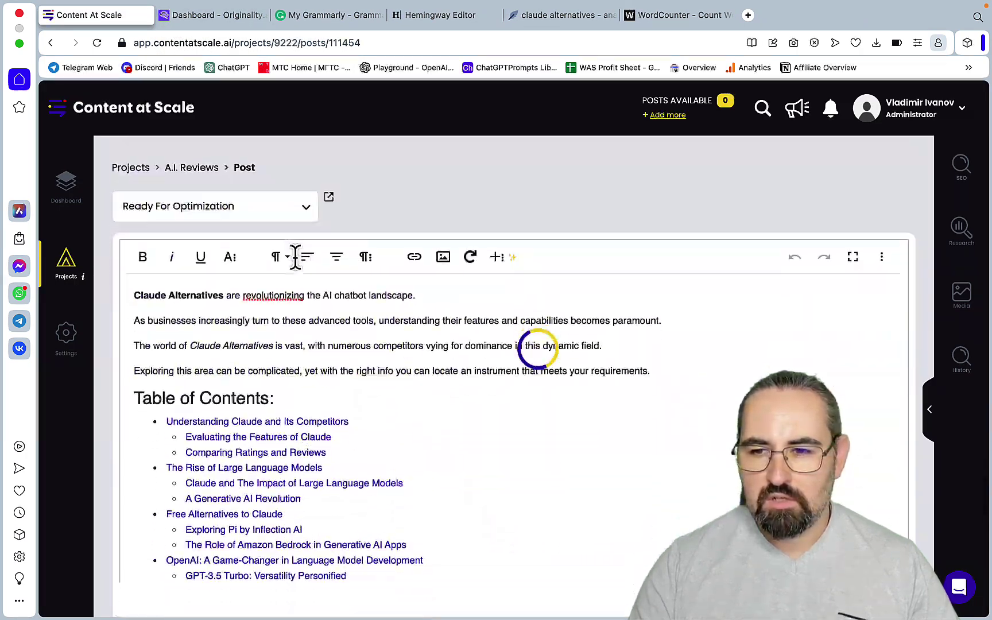
pyautogui.click(929, 409)
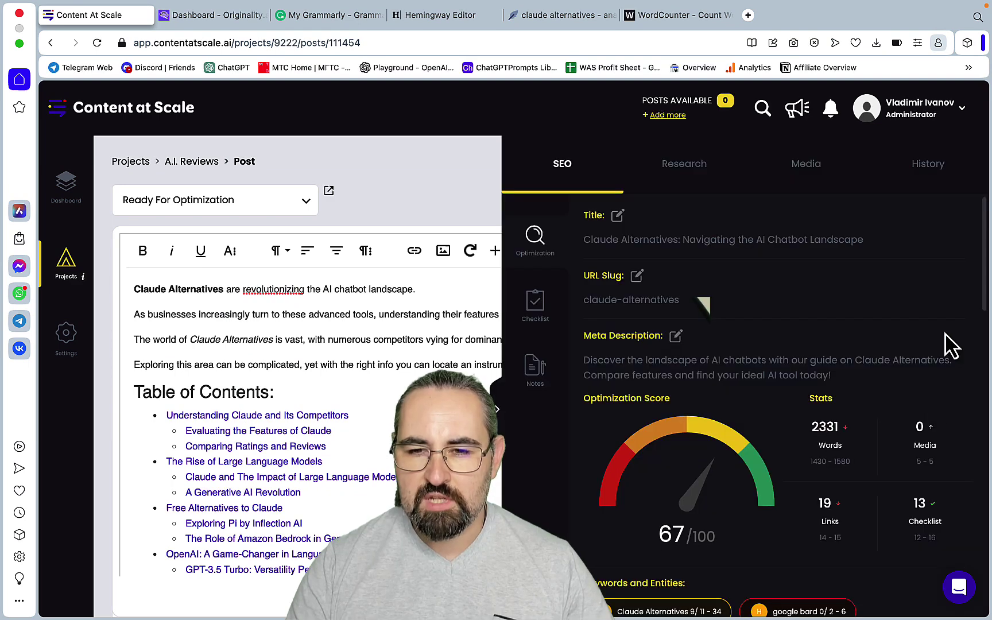
pyautogui.scroll(-5, 922, 310)
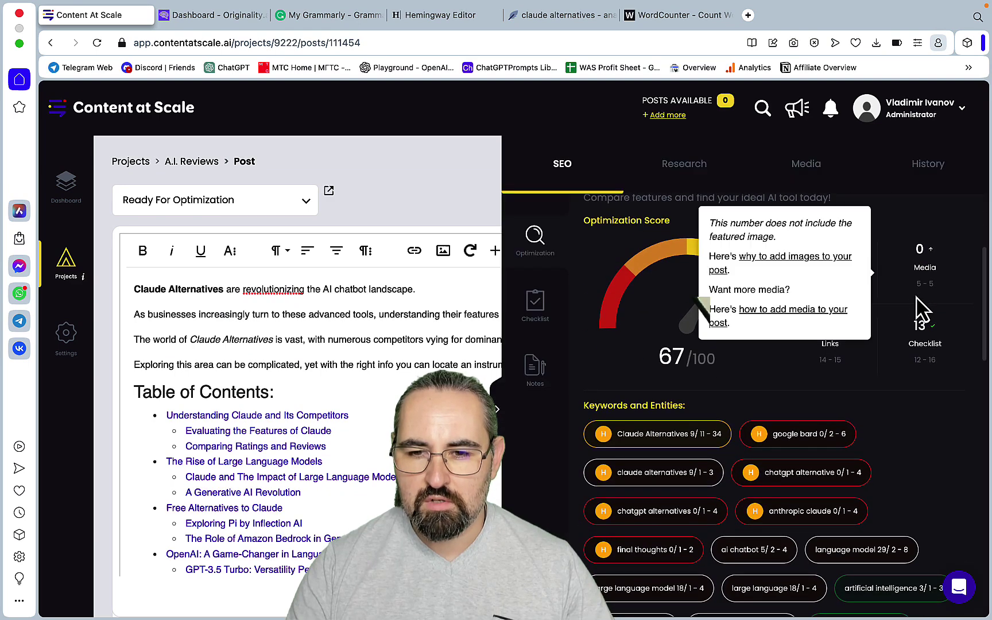
pyautogui.scroll(-4, 944, 410)
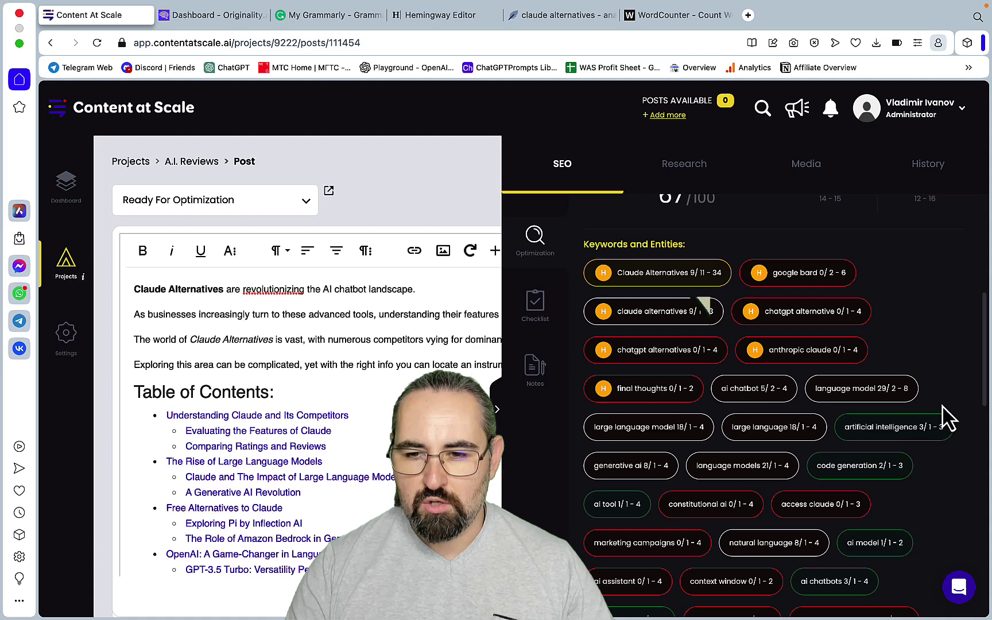
pyautogui.scroll(-1, 945, 416)
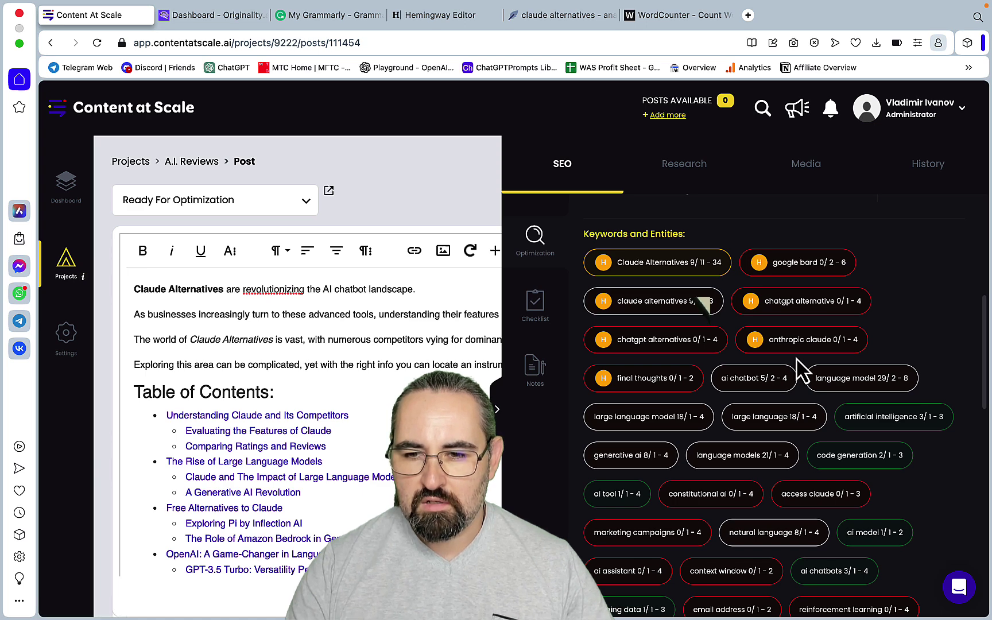
pyautogui.scroll(-10, 802, 367)
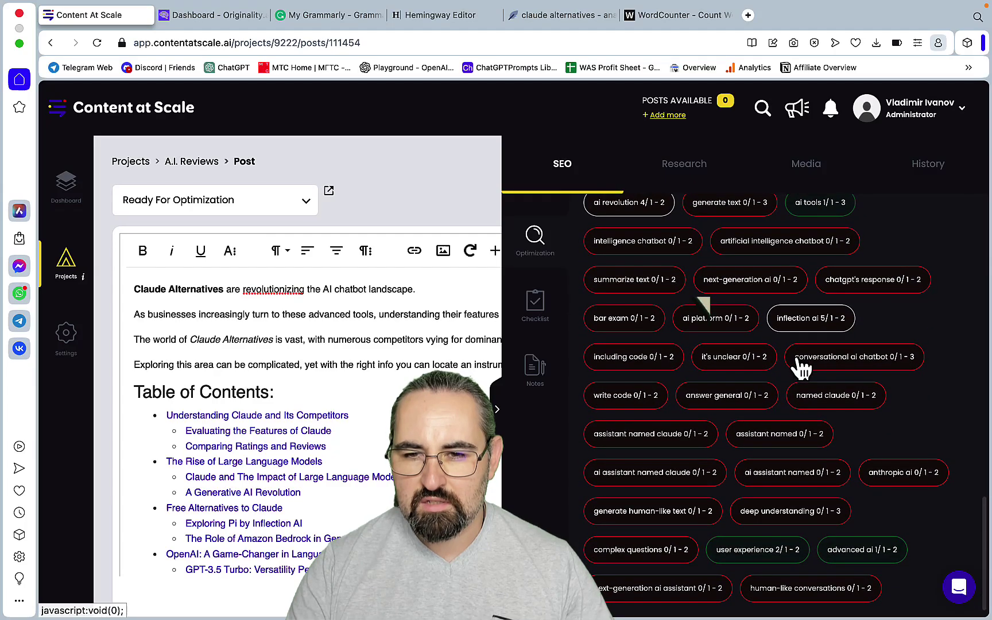
pyautogui.scroll(15, 802, 367)
pyautogui.scroll(-2, 797, 354)
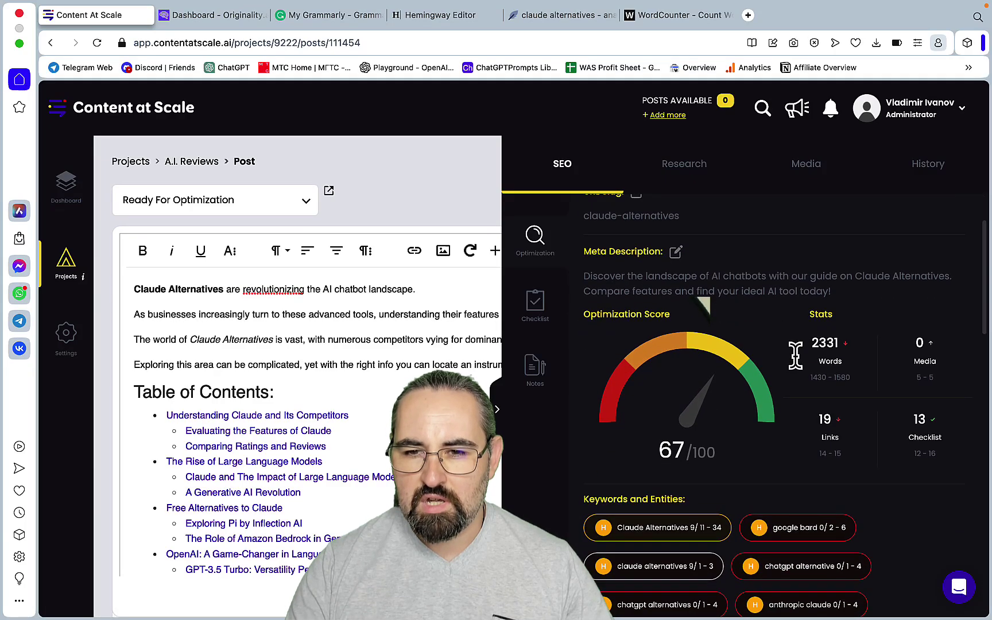
pyautogui.scroll(2, 795, 355)
pyautogui.scroll(-6, 798, 359)
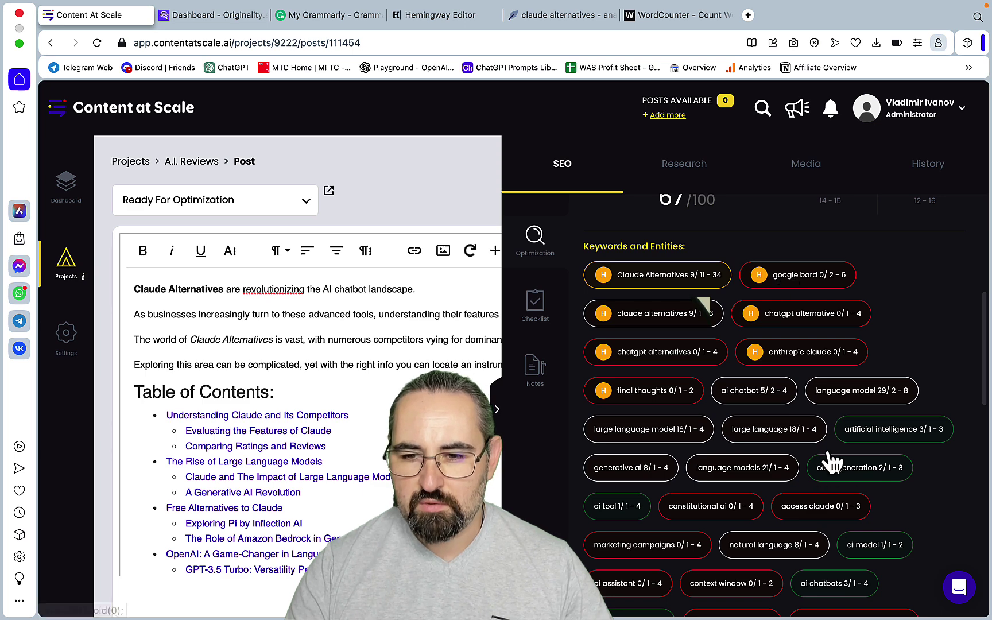
pyautogui.click(811, 277)
pyautogui.click(812, 276)
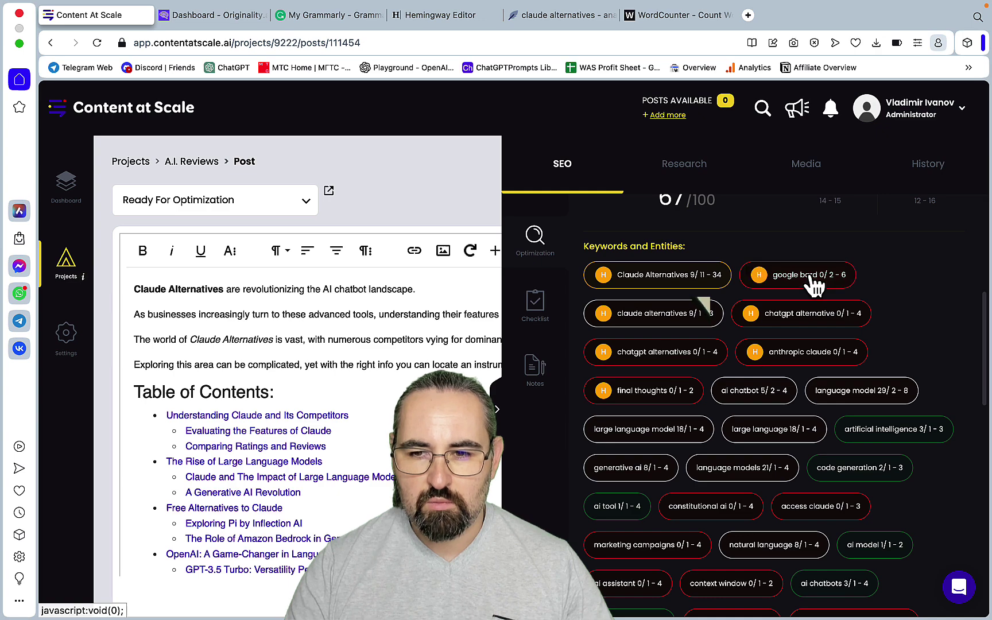
pyautogui.click(812, 277)
pyautogui.click(812, 276)
pyautogui.click(812, 277)
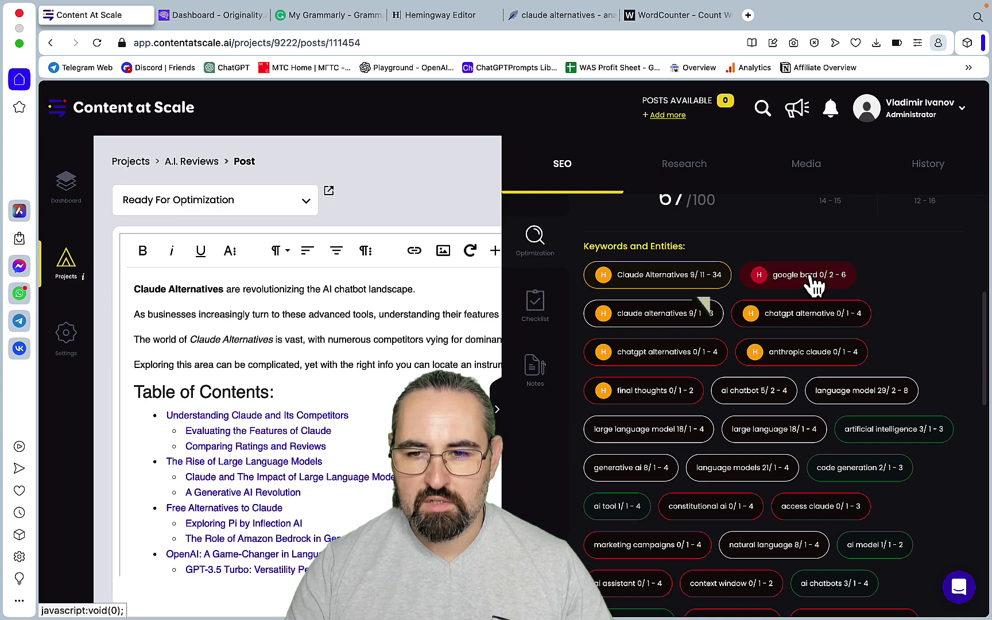
pyautogui.click(811, 276)
pyautogui.scroll(-10, 420, 351)
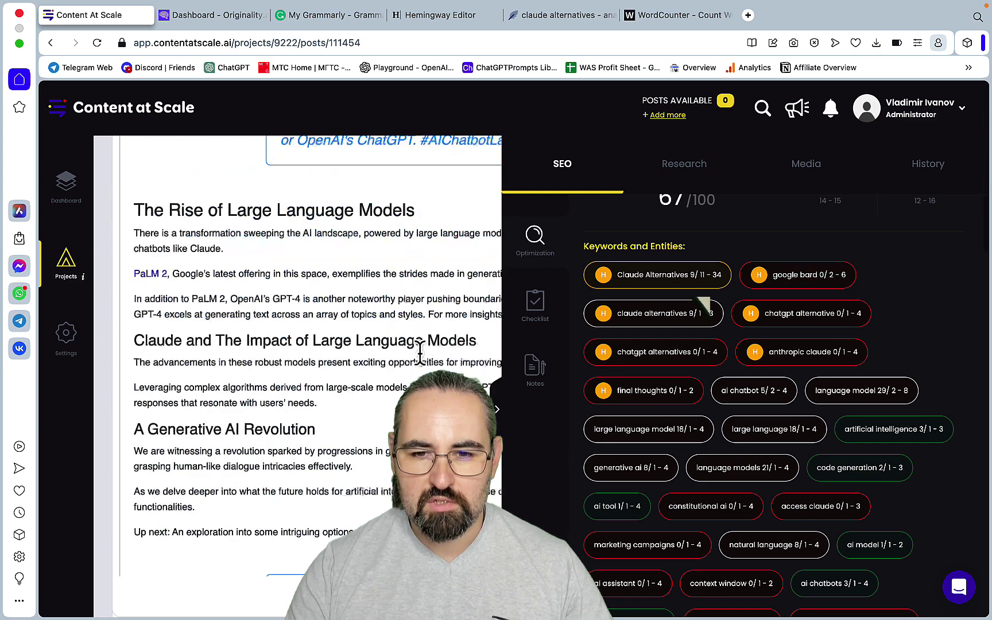
pyautogui.click(497, 409)
pyautogui.scroll(-20, 498, 405)
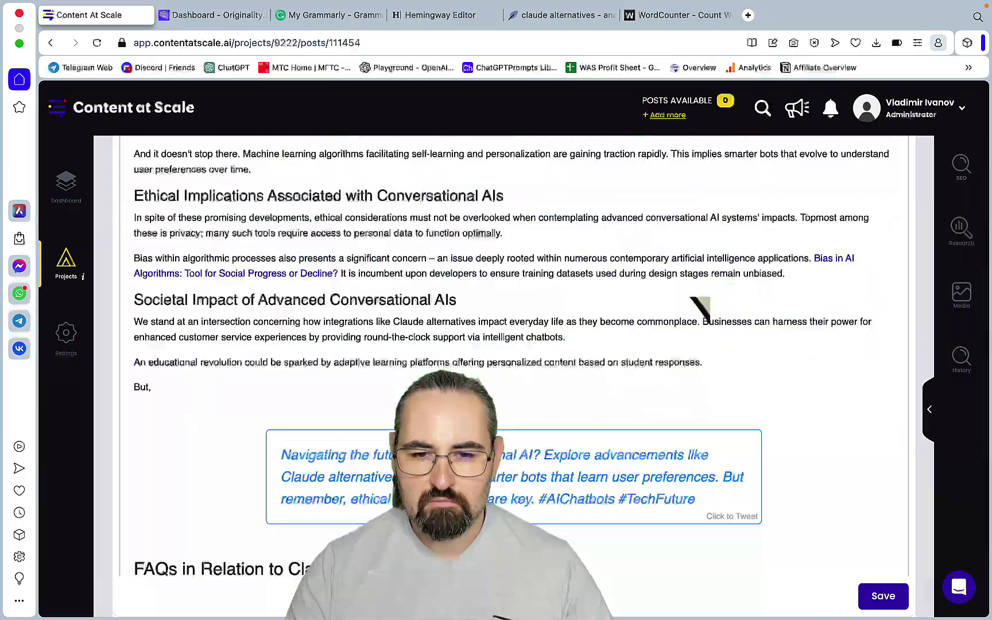
pyautogui.scroll(-10, 701, 310)
pyautogui.click(372, 512)
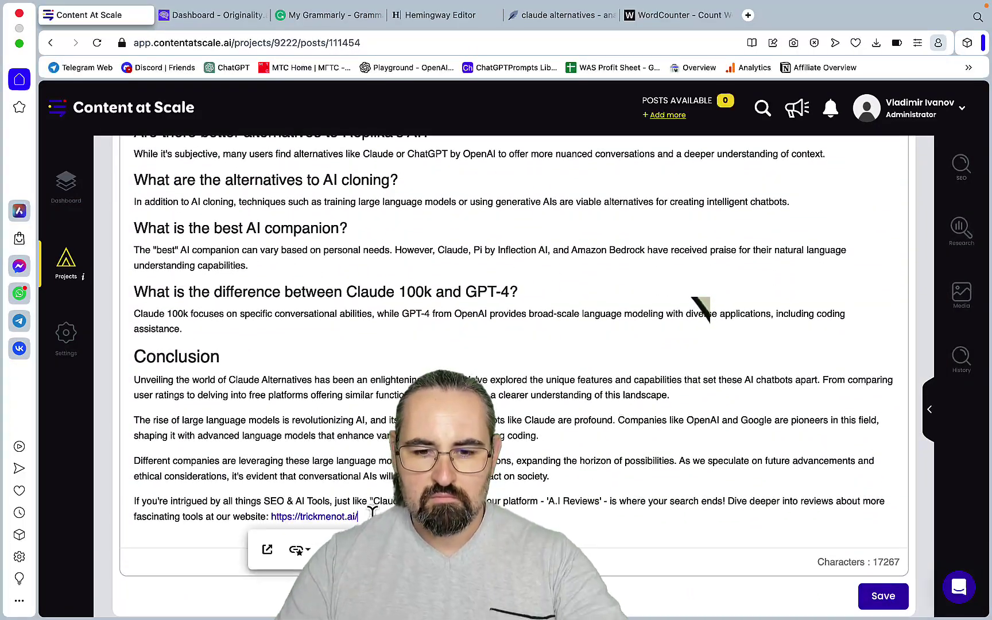
pyautogui.press('Return')
pyautogui.press('Return')
pyautogui.hotkey('ctrl', 'v')
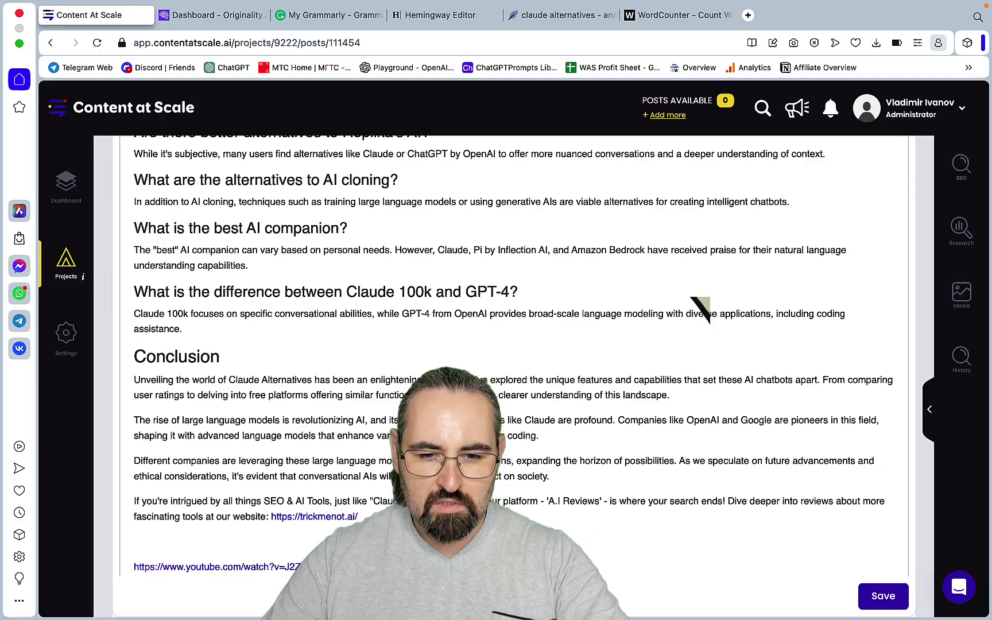
pyautogui.hotkey('ctrl', 'a')
pyautogui.hotkey('ctrl', 'z')
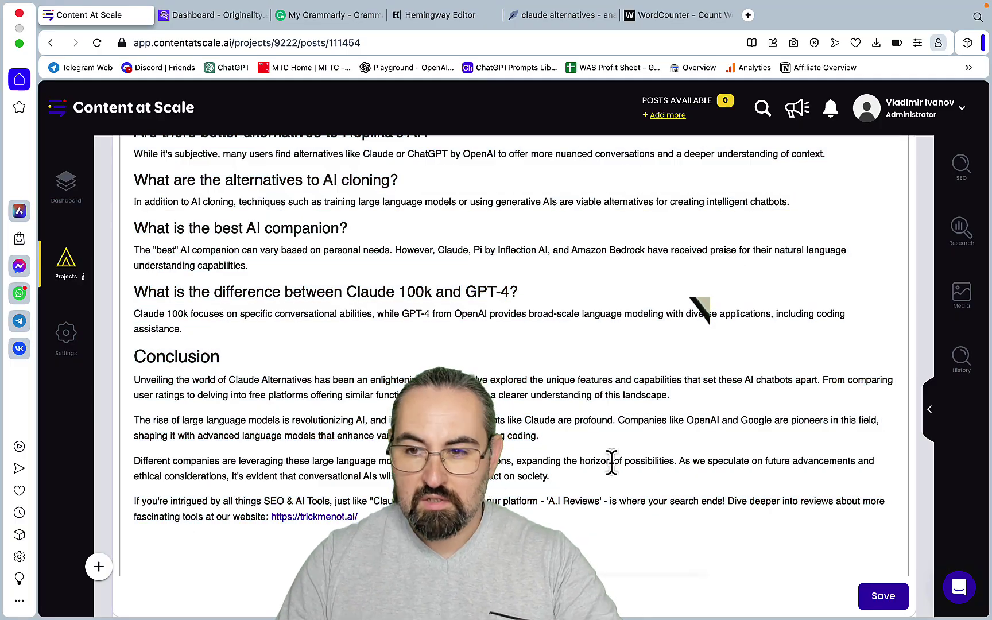
pyautogui.scroll(20, 612, 462)
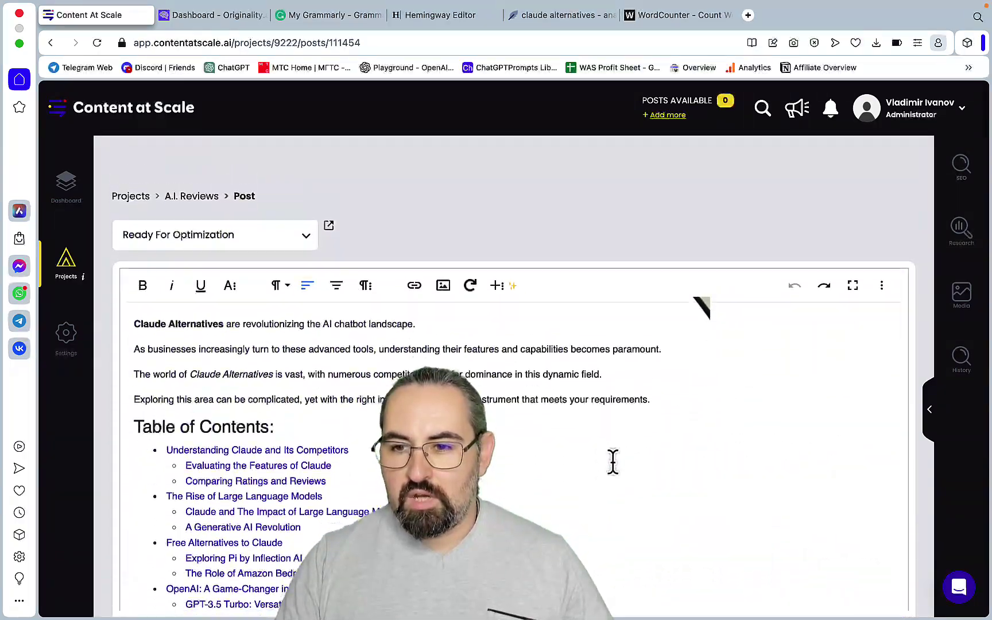
pyautogui.click(930, 423)
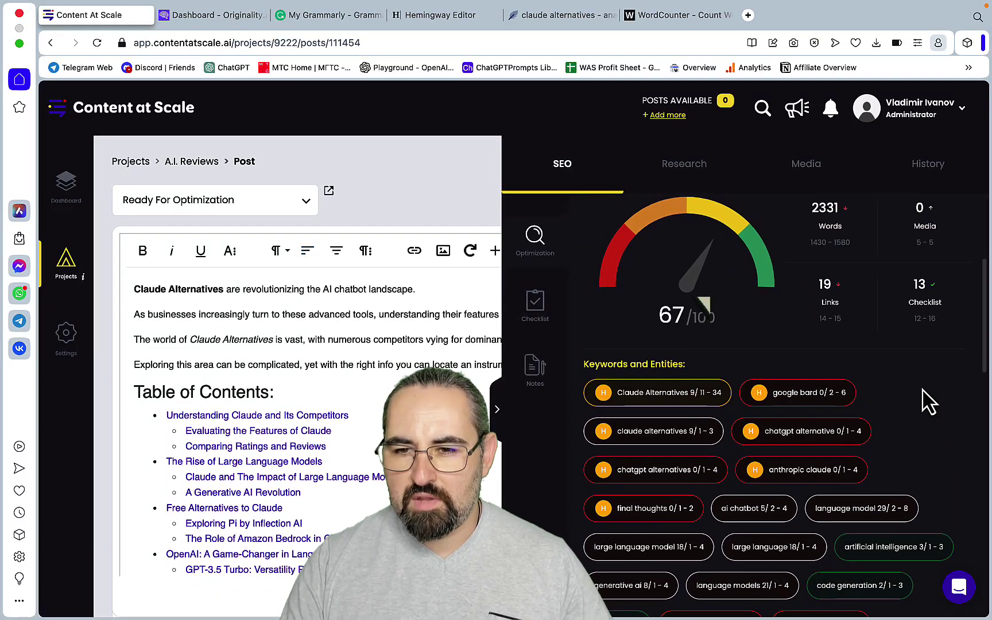
pyautogui.scroll(-15, 925, 399)
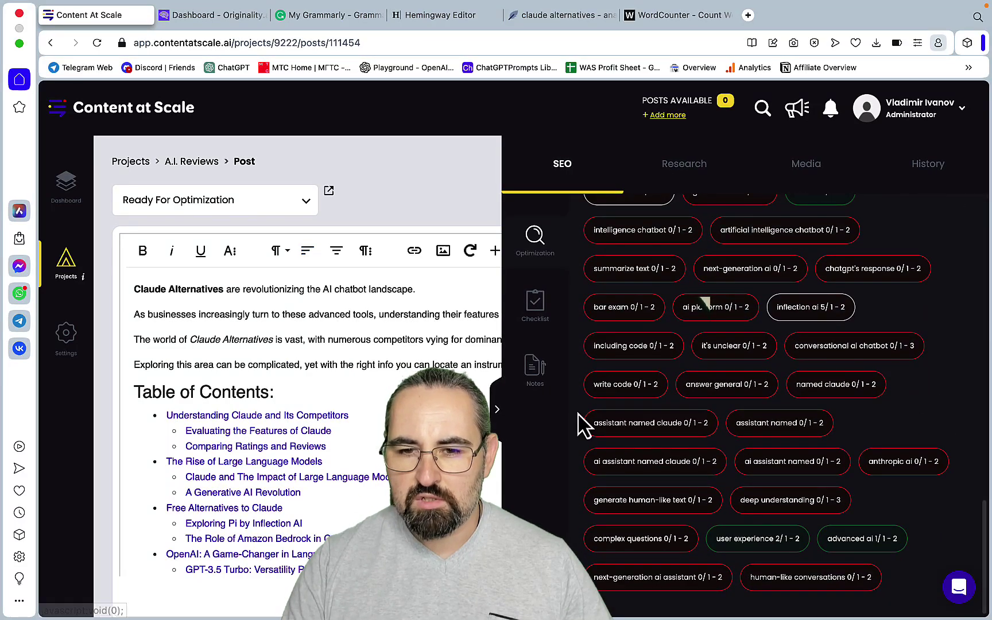
pyautogui.scroll(15, 726, 461)
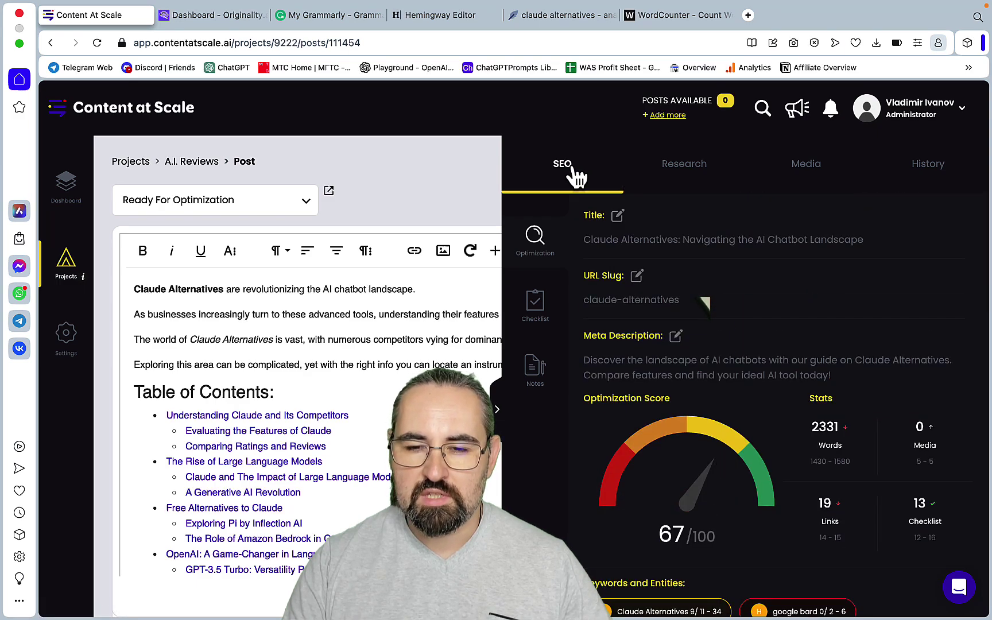
# Step: Run the Research AI Detector check on the article
pyautogui.click(689, 182)
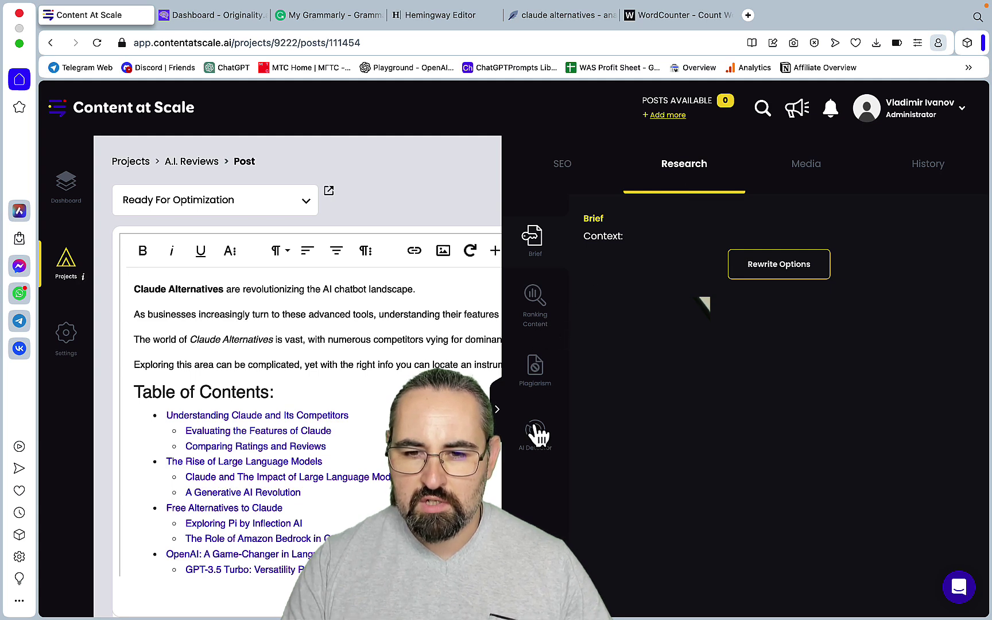
pyautogui.click(538, 449)
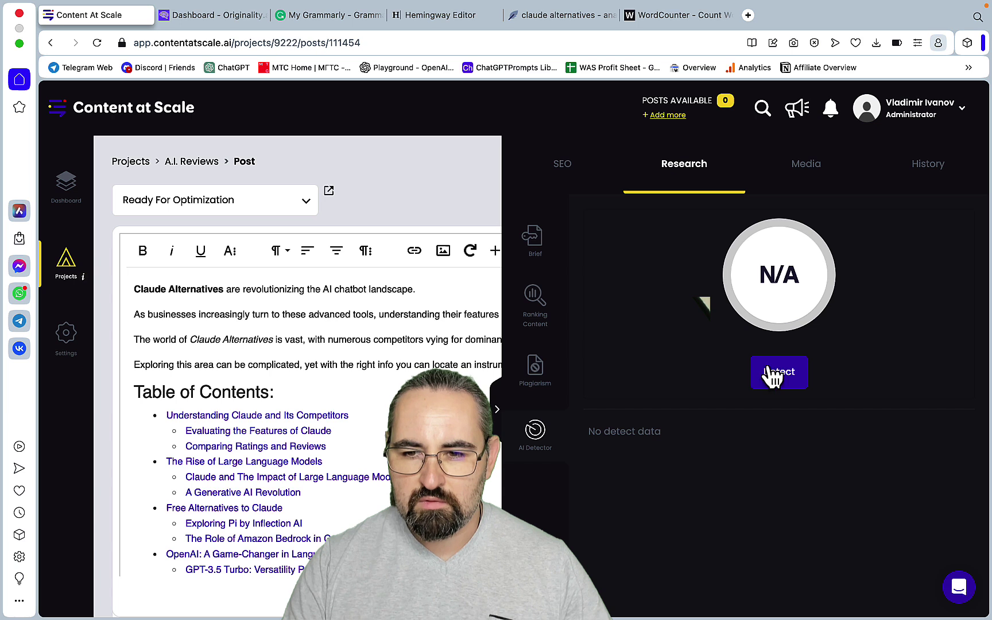
pyautogui.click(772, 376)
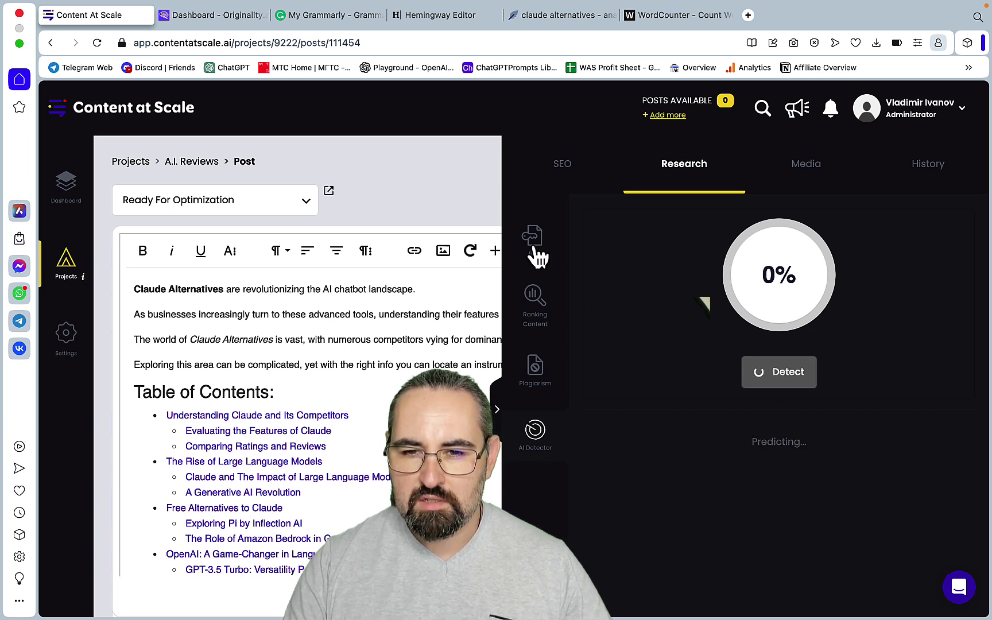
# Step: Look over the Brief, Media and SEO tabs, then collapse the analysis panel
pyautogui.click(534, 247)
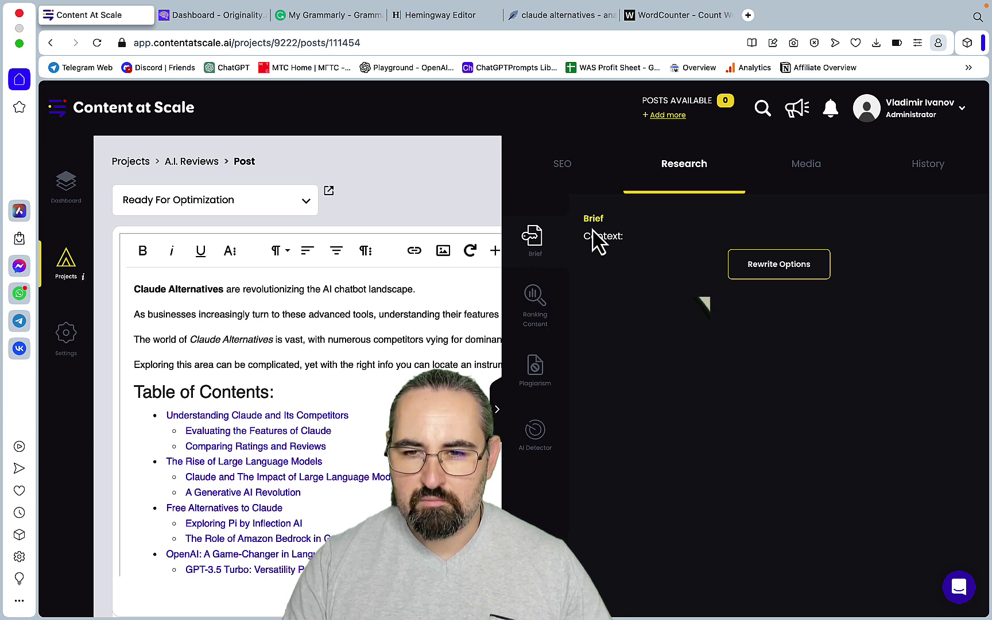
pyautogui.click(820, 172)
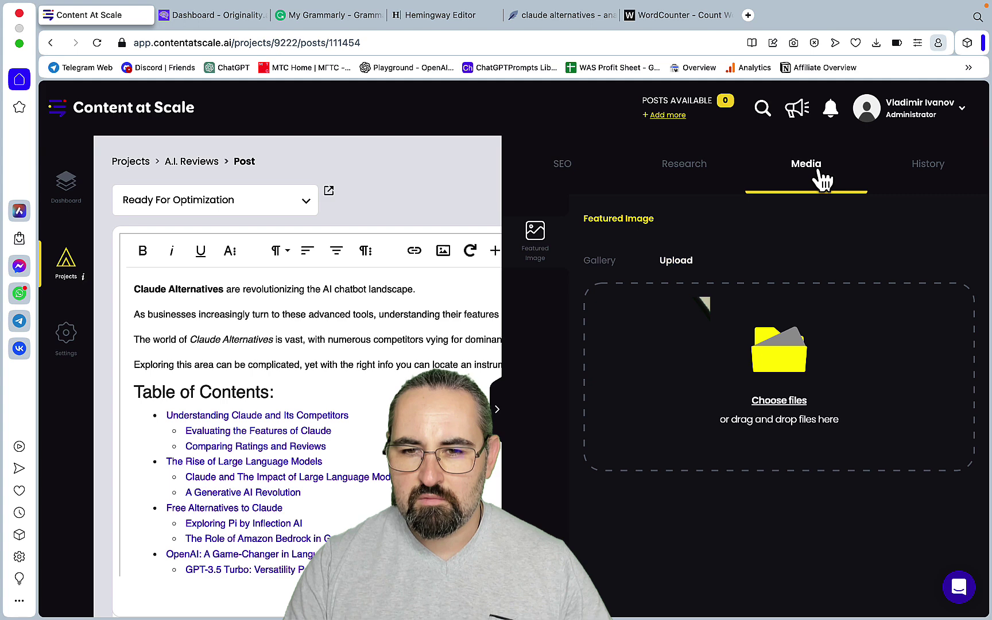
pyautogui.click(572, 168)
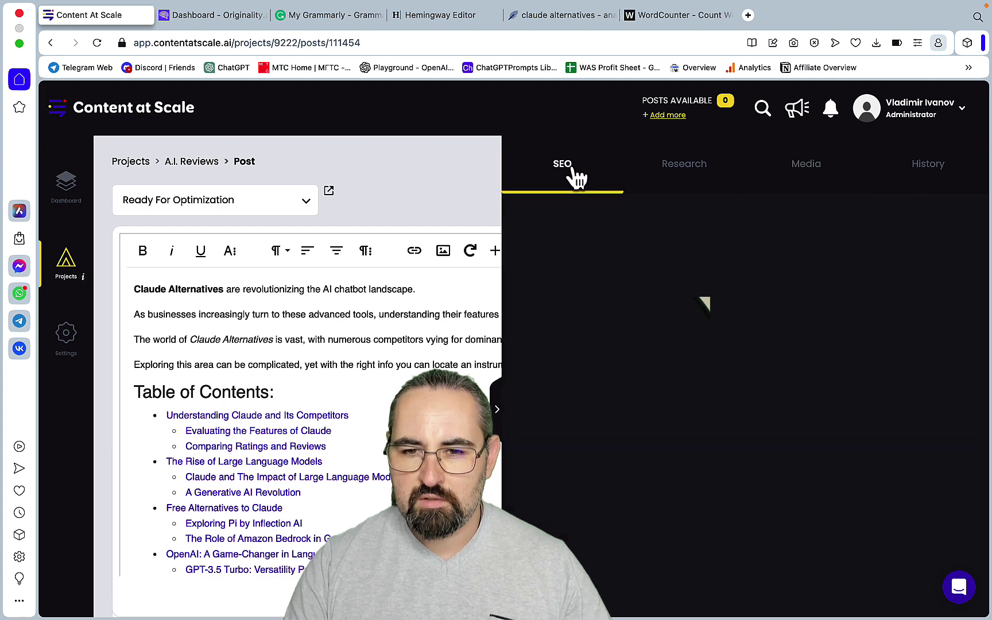
pyautogui.click(501, 414)
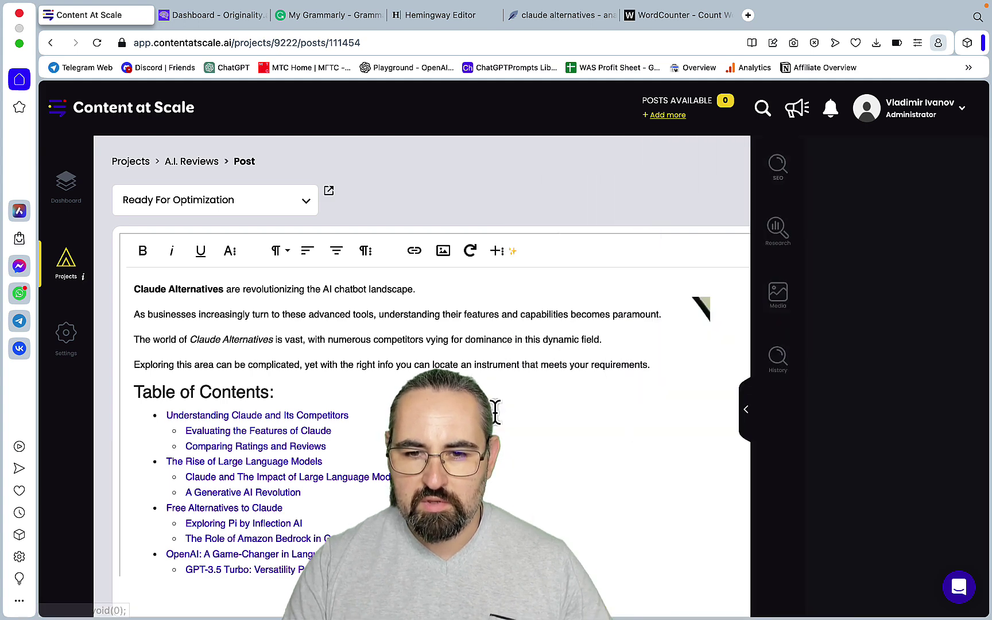
# Step: Paste the Claude Alternatives article into NeuronWriter and delete its Table of Contents, scoring 54
pyautogui.press('super+a')
pyautogui.press('super+c')
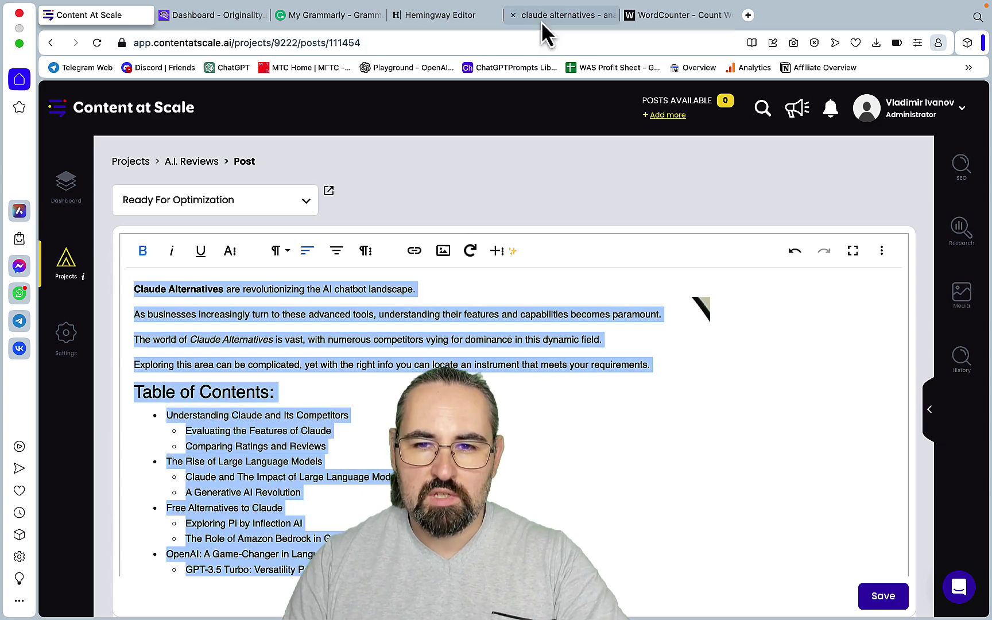
pyautogui.click(566, 15)
pyautogui.click(276, 326)
pyautogui.press('super+v')
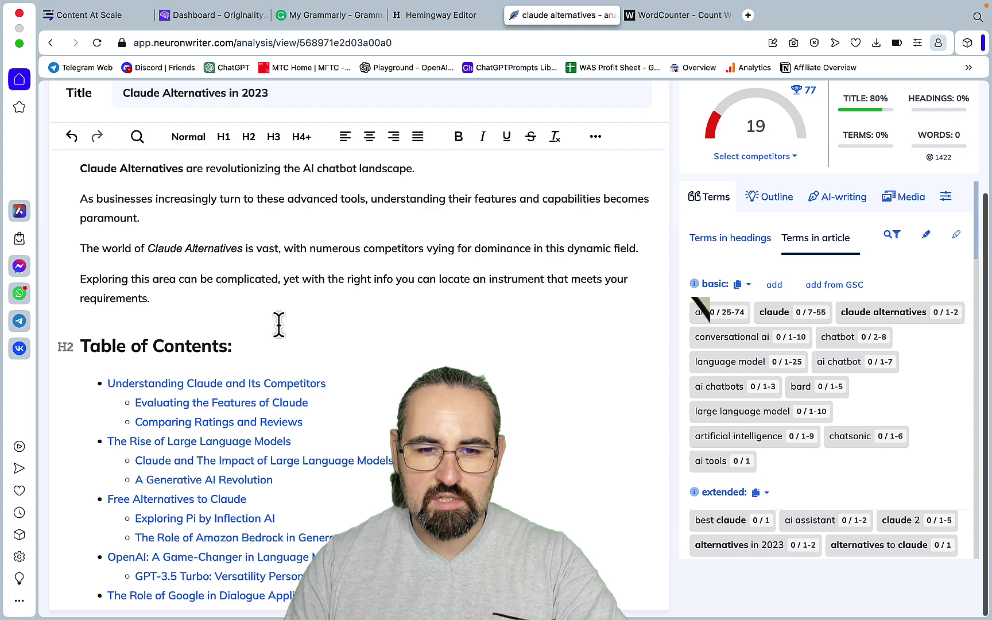
pyautogui.scroll(-10, 326, 390)
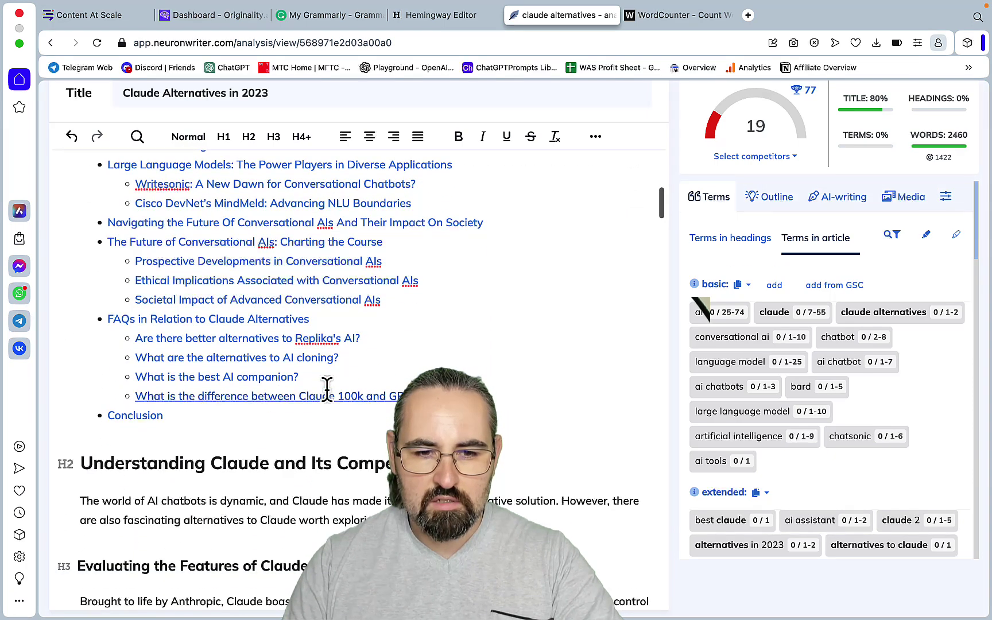
pyautogui.moveTo(194, 423); pyautogui.dragTo(68, 317)
pyautogui.press('BackSpace')
pyautogui.press('BackSpace')
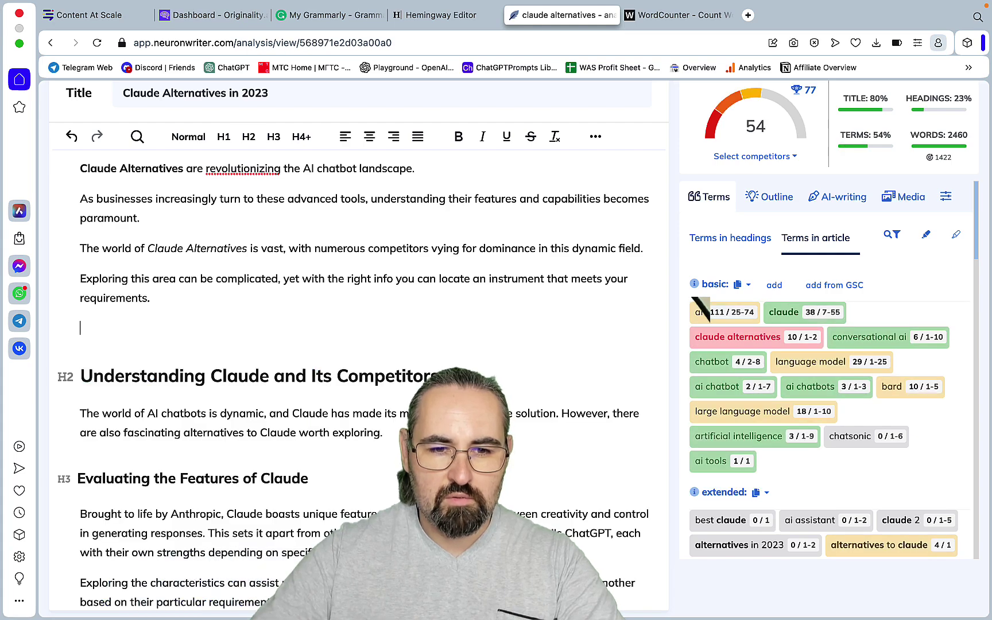
pyautogui.scroll(3, 244, 432)
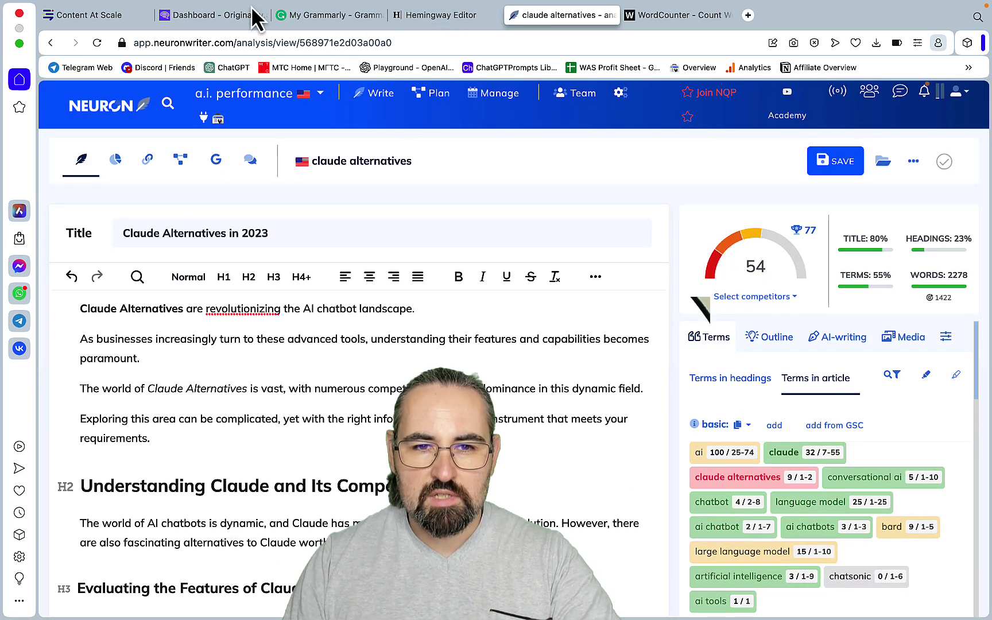
pyautogui.click(103, 17)
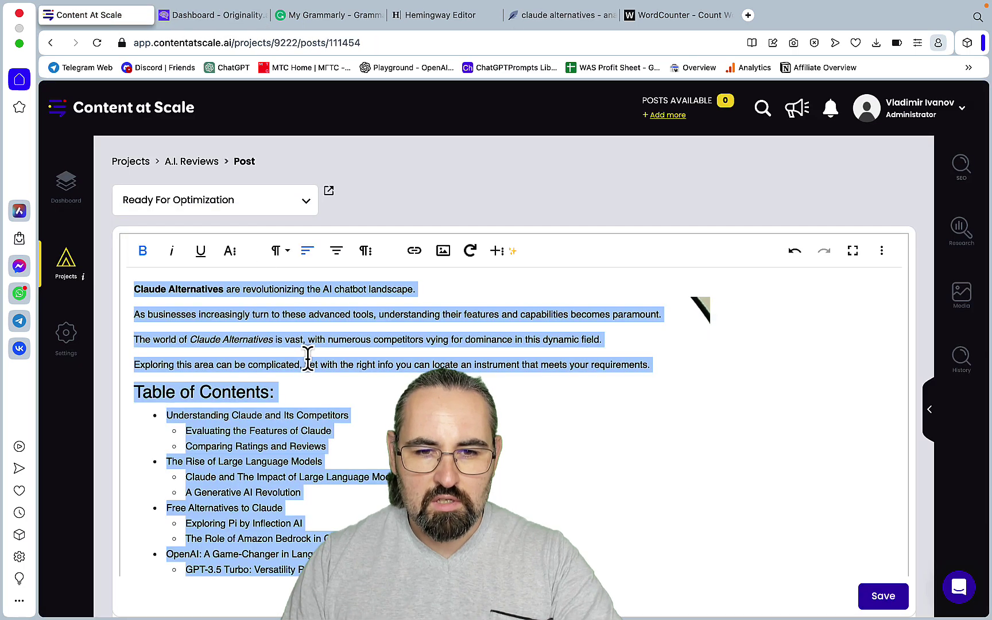
pyautogui.click(308, 362)
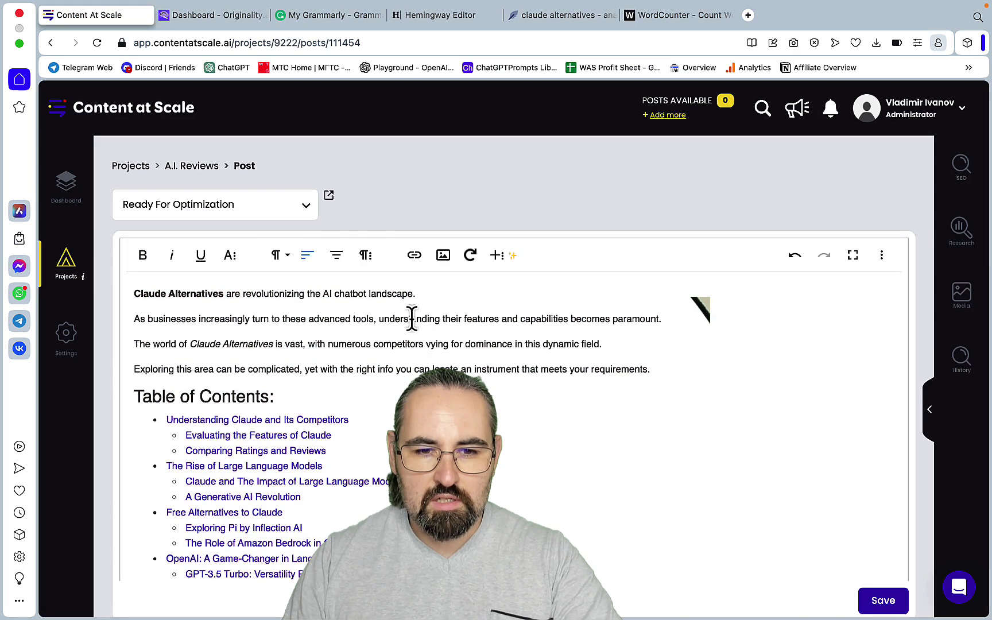
pyautogui.scroll(-8, 411, 318)
pyautogui.scroll(10, 412, 317)
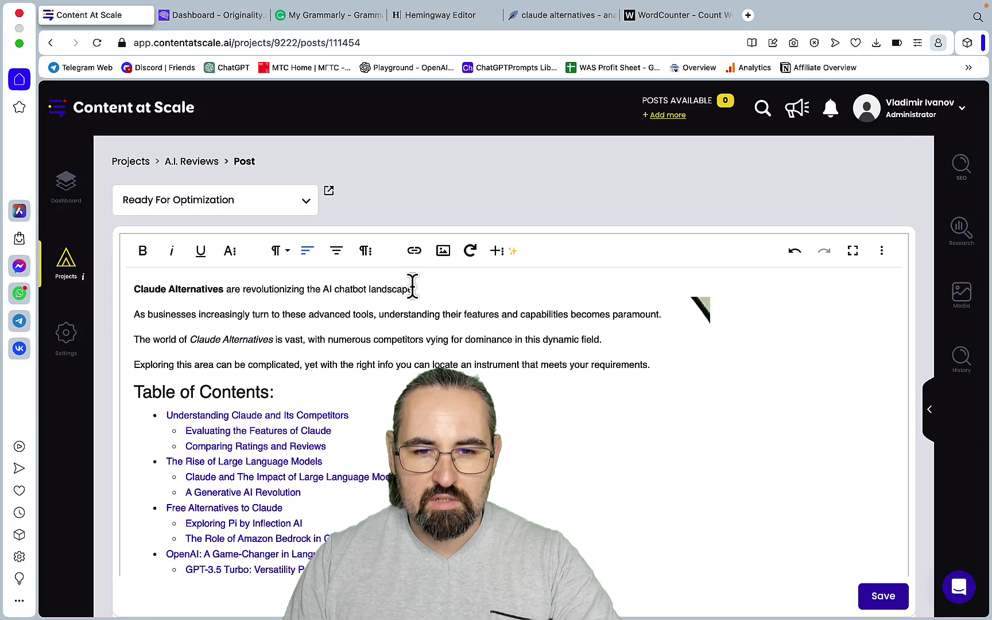
pyautogui.moveTo(412, 286); pyautogui.dragTo(139, 277)
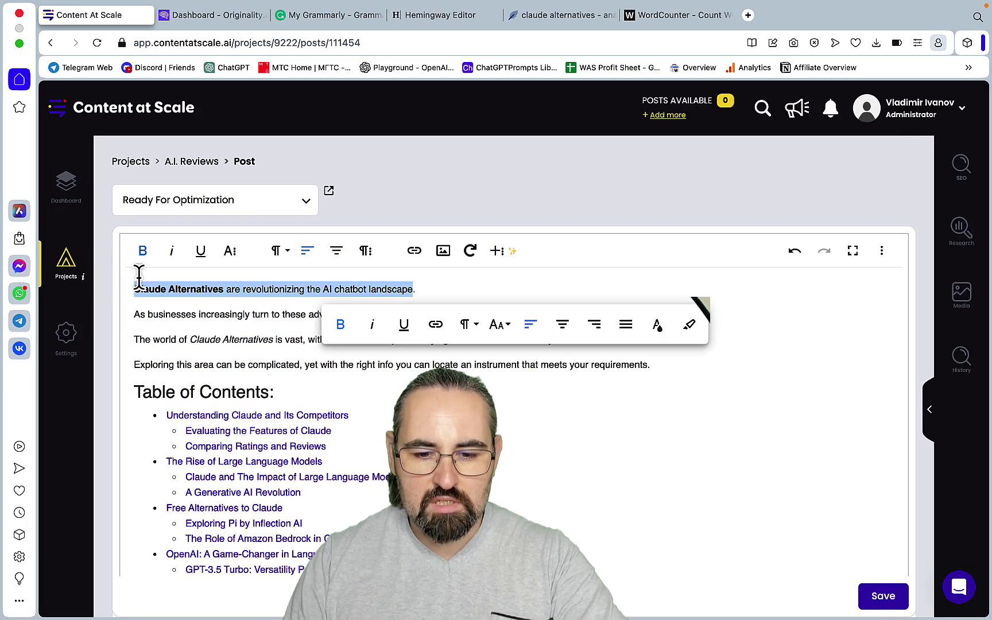
pyautogui.hotkey('ctrl', 'Tab')
# Step: Make the article's opening sentence an H1 heading, raising the content score to 71
pyautogui.click(568, 16)
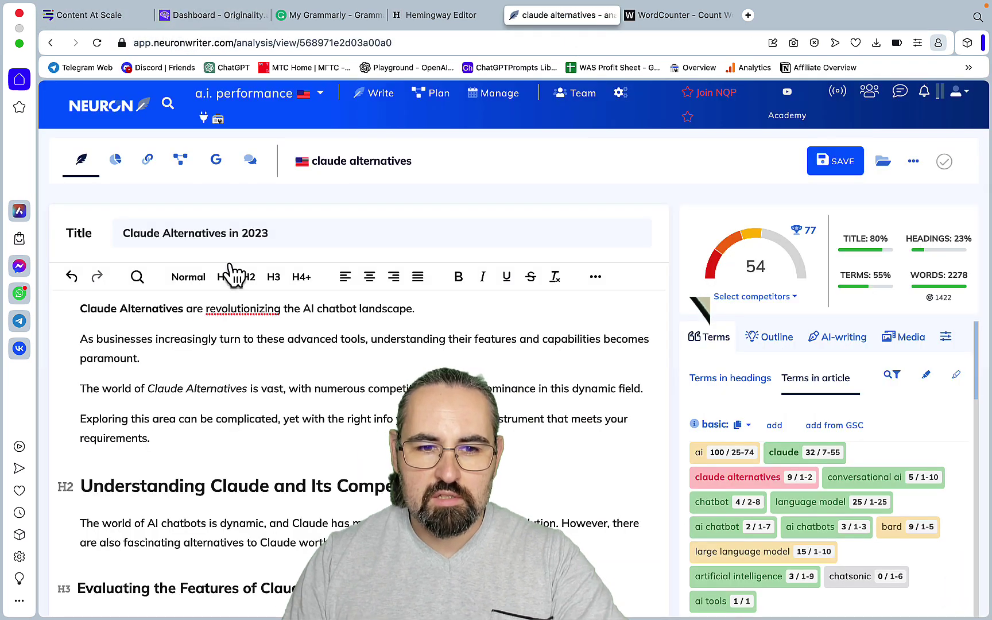
pyautogui.moveTo(439, 308); pyautogui.dragTo(74, 304)
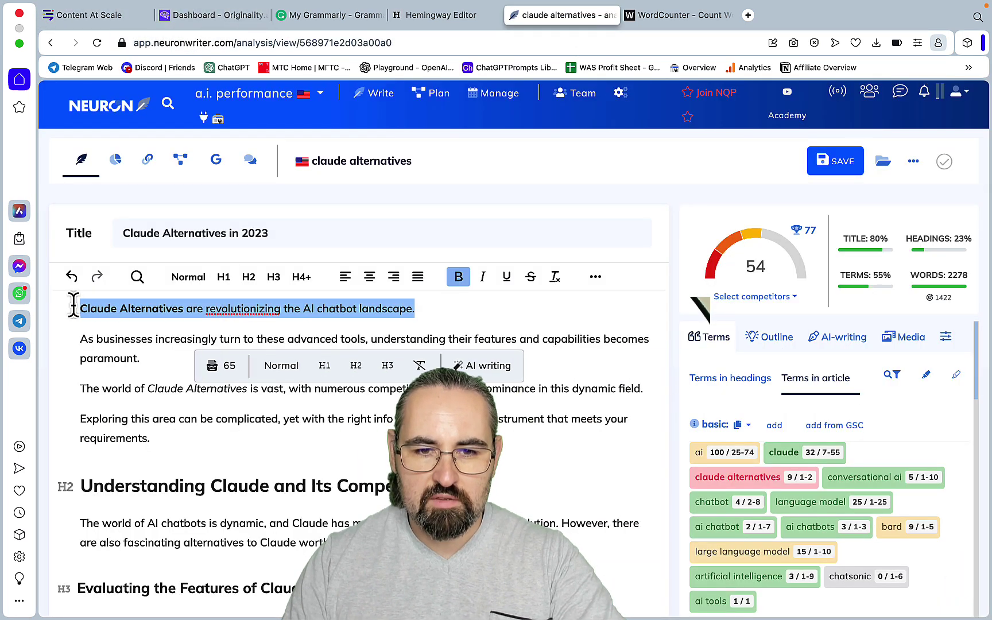
pyautogui.click(223, 277)
pyautogui.click(351, 402)
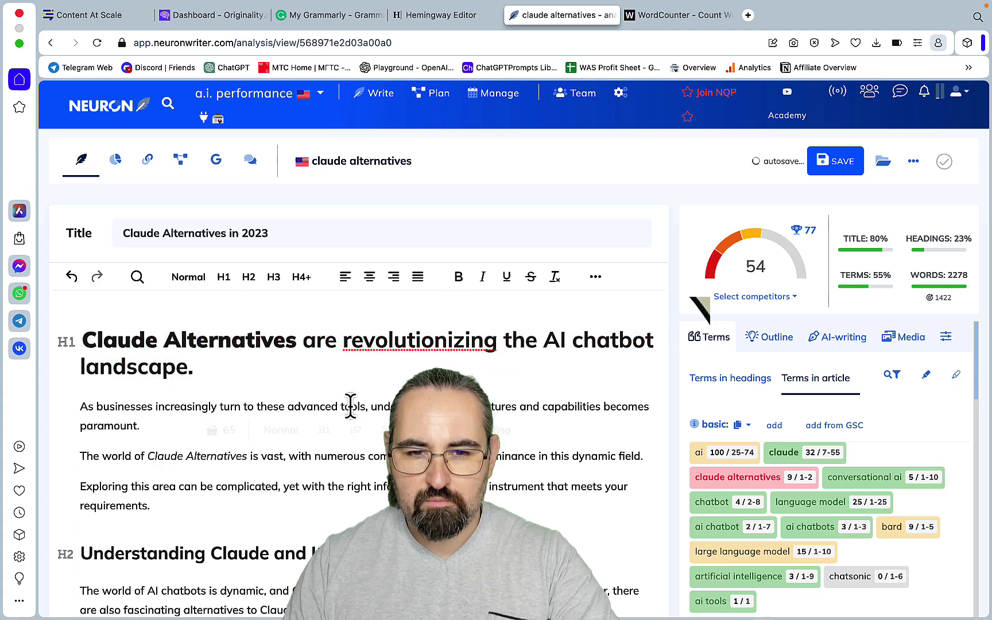
pyautogui.scroll(-20, 335, 429)
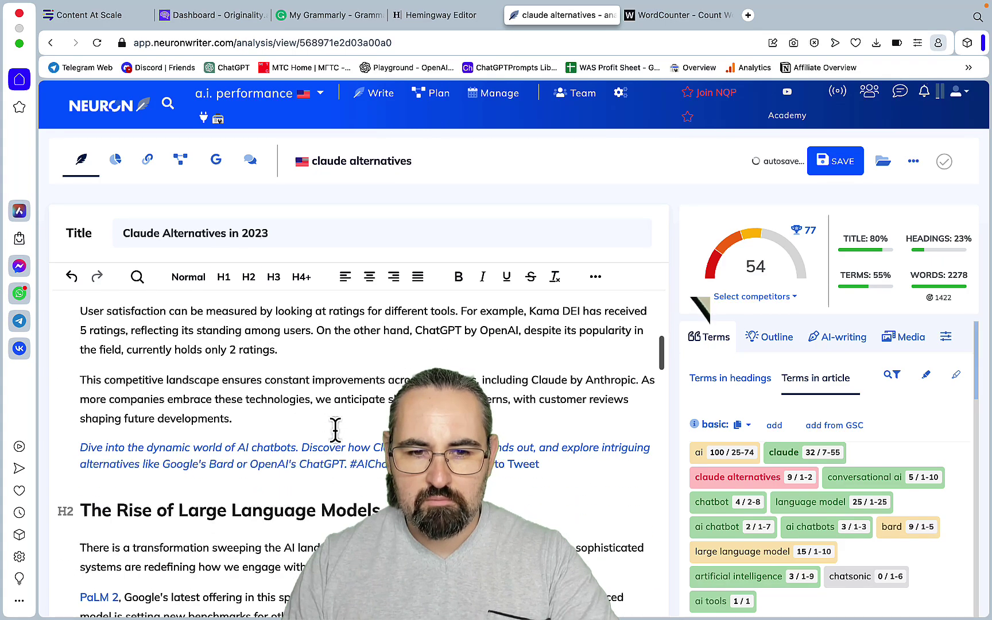
pyautogui.scroll(-15, 335, 429)
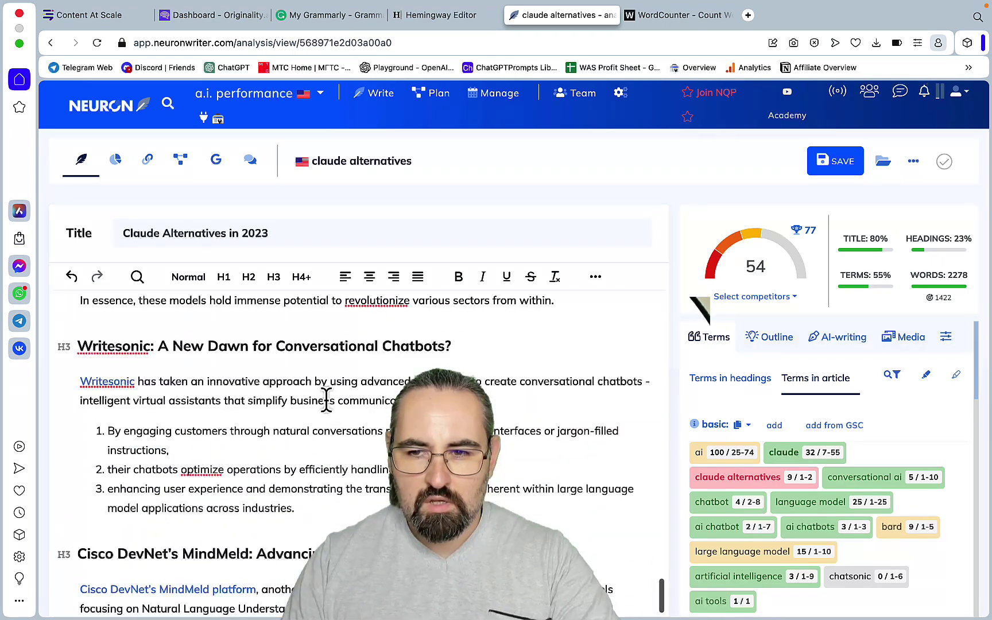
pyautogui.scroll(-20, 379, 455)
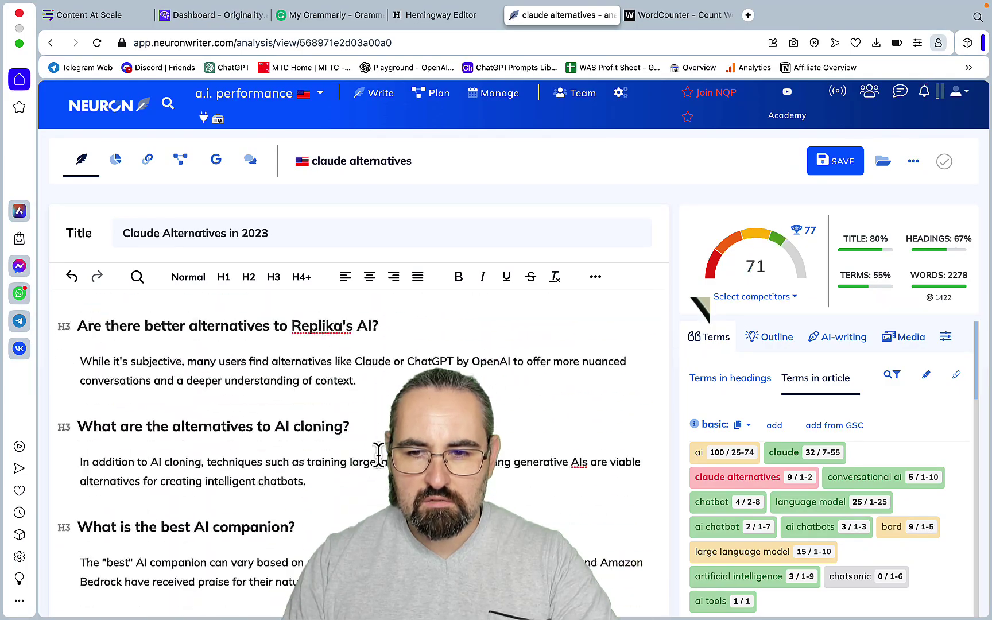
pyautogui.scroll(10, 378, 455)
pyautogui.scroll(20, 379, 455)
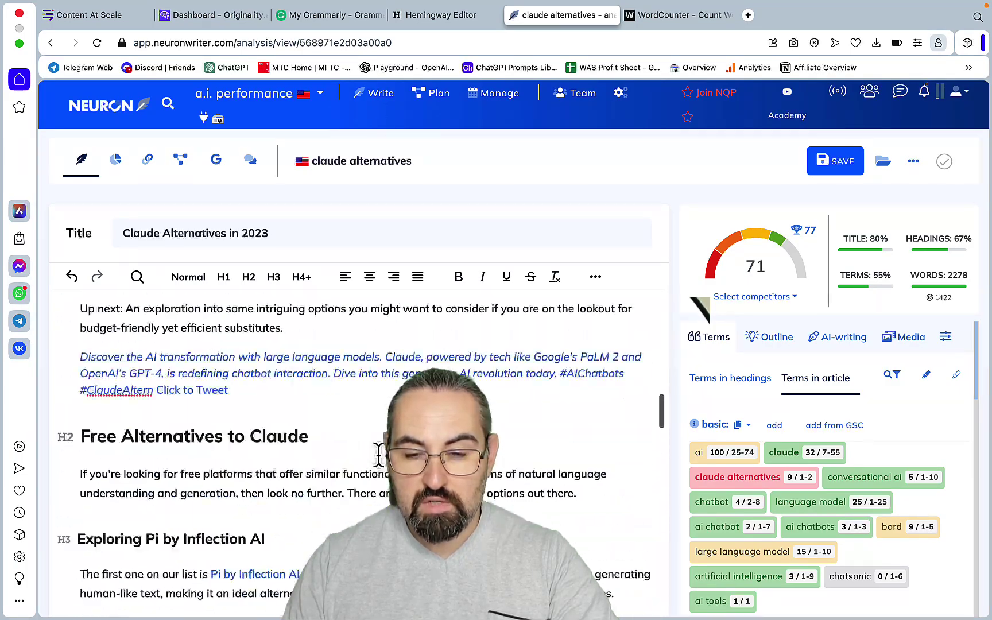
pyautogui.scroll(-1, 356, 457)
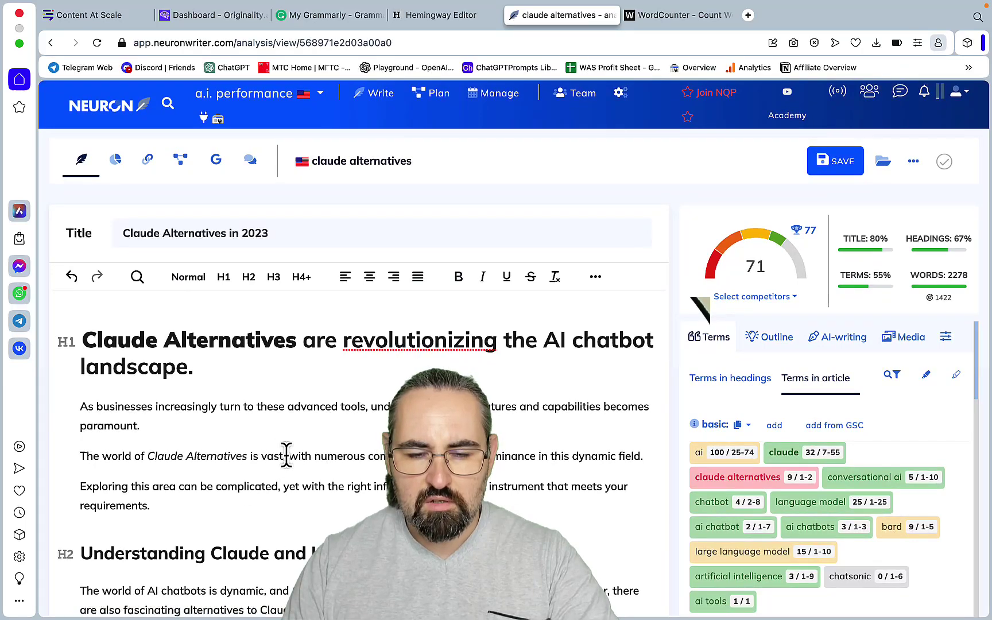
# Step: Select the whole article text, glance at the Freeform board, and return to the browser
pyautogui.press('super+a')
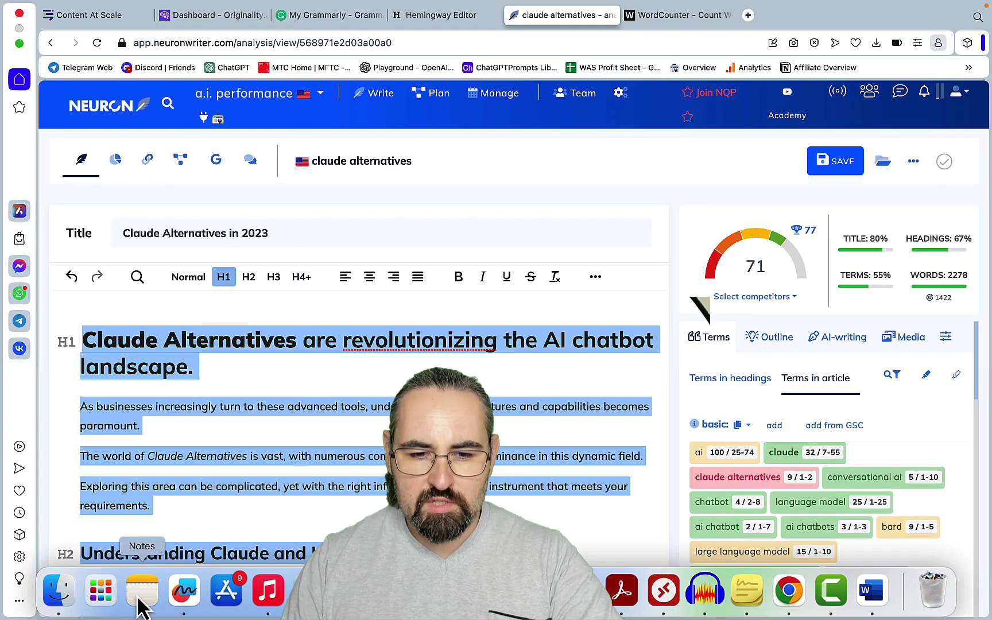
pyautogui.click(184, 595)
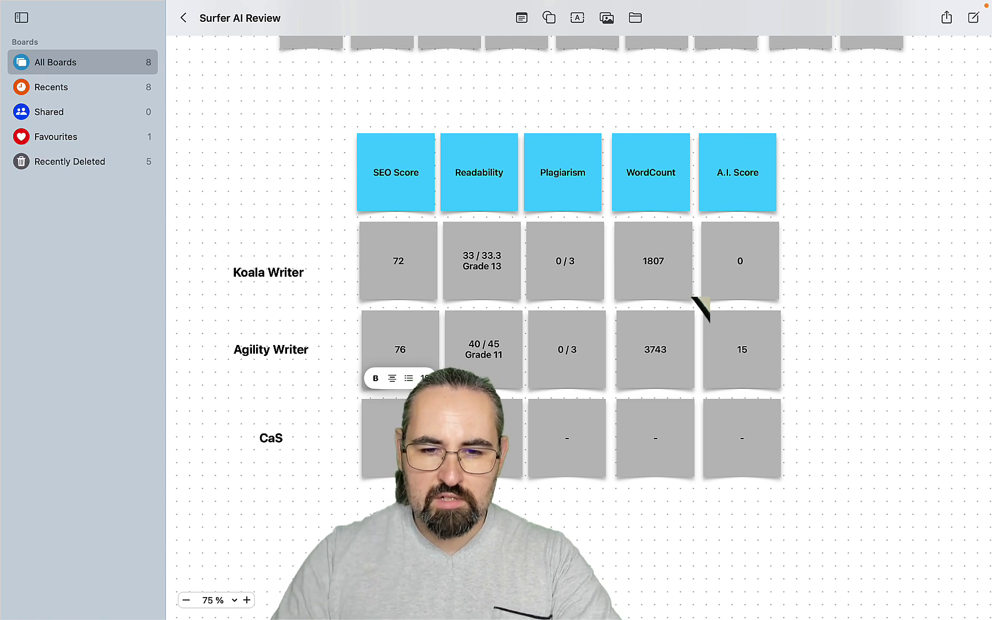
pyautogui.press('super+Tab')
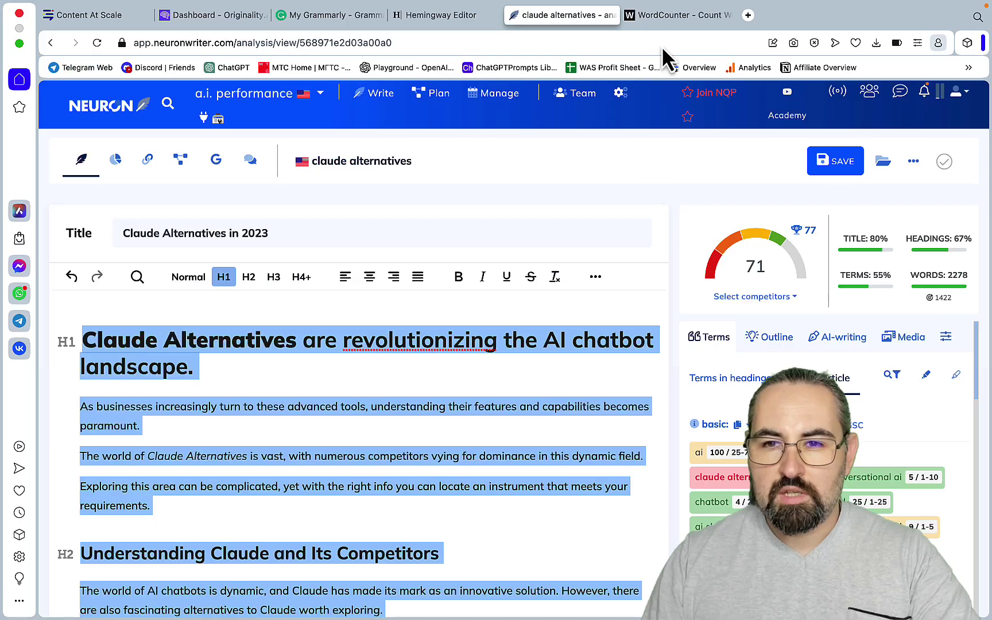
# Step: Paste the Claude Alternatives article into WordCounter: 2,278 words, 16,030 characters, 115 sentences
pyautogui.click(678, 15)
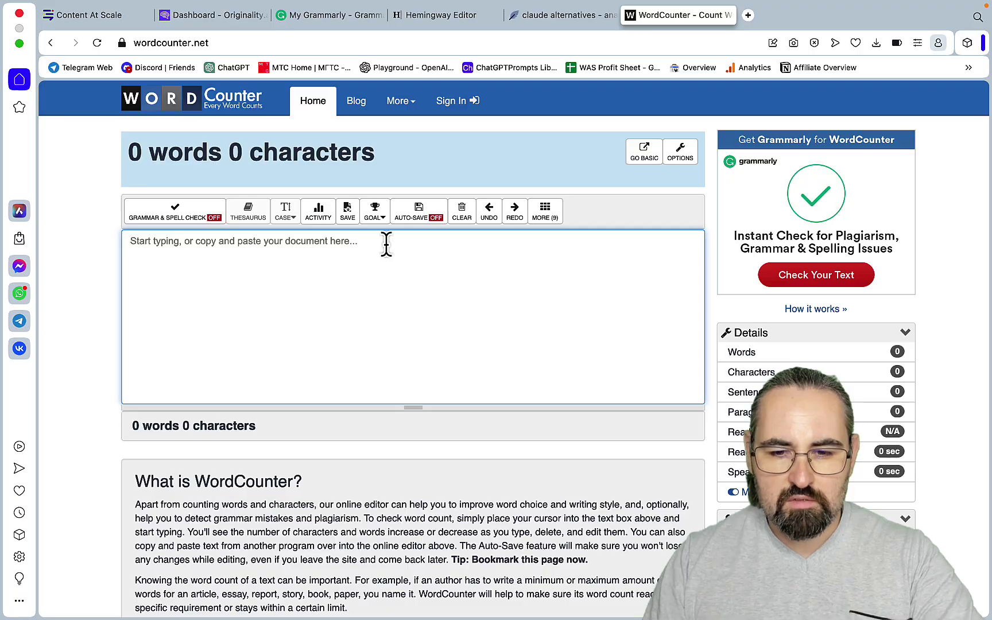
pyautogui.press('super+v')
pyautogui.scroll(10, 387, 269)
pyautogui.scroll(15, 389, 299)
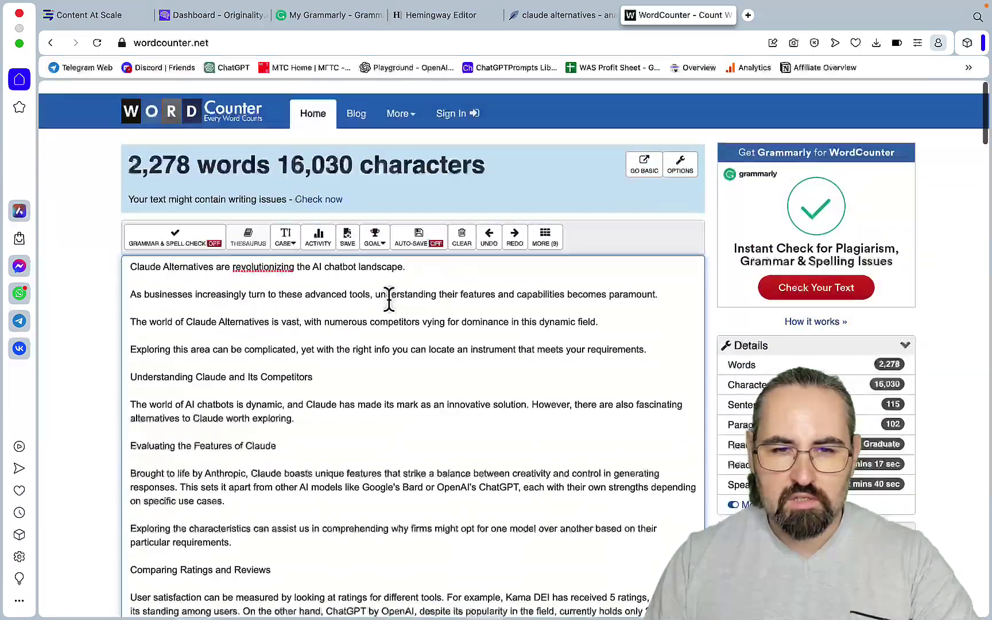
pyautogui.moveTo(351, 592)
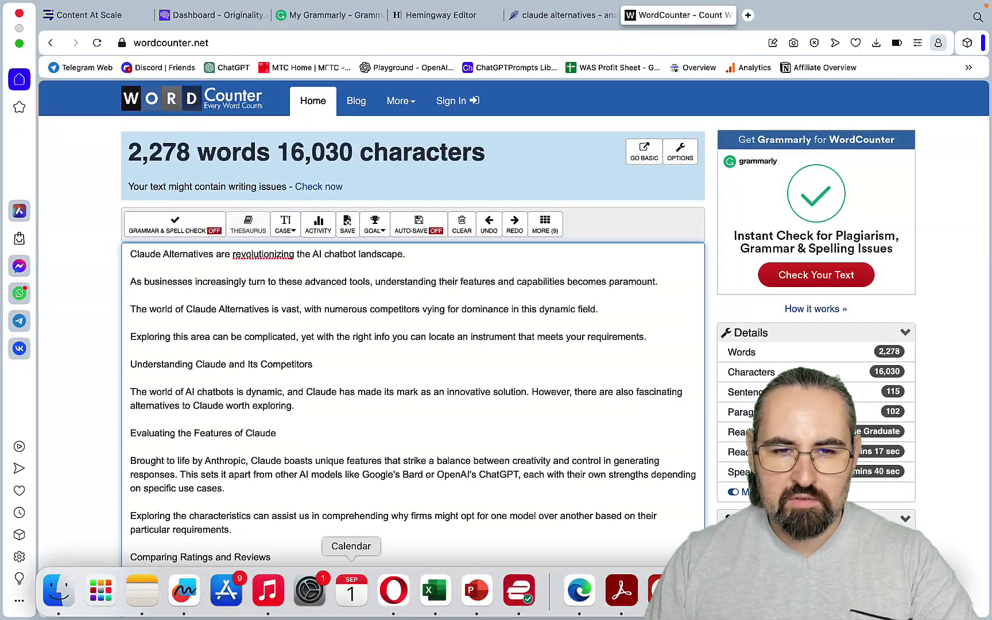
# Step: Type 2278 into Freeform's CaS WordCount sticky note, then bring up Grammarly
pyautogui.click(183, 591)
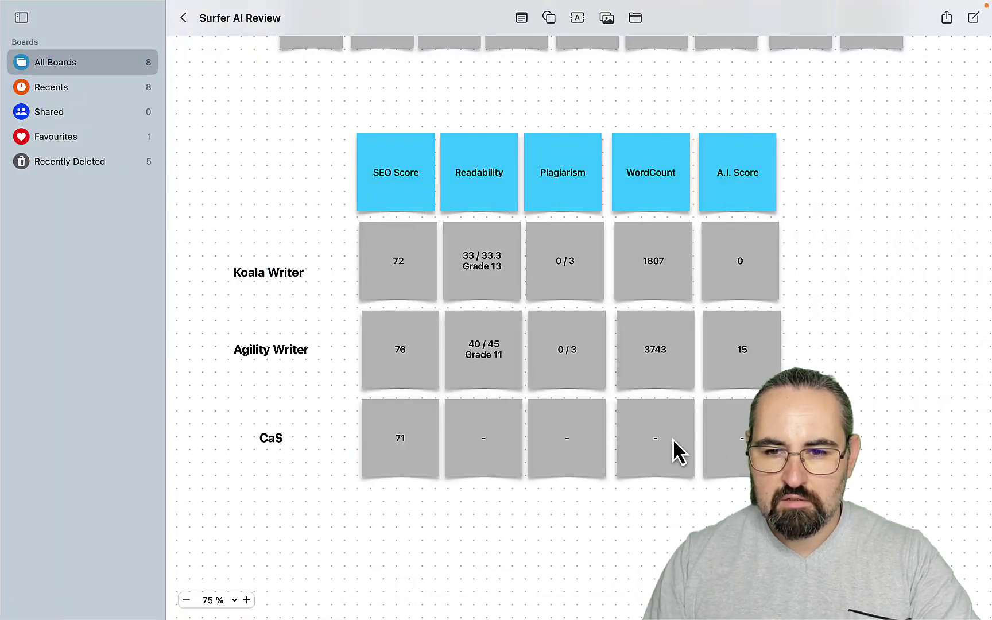
pyautogui.click(655, 451)
pyautogui.click(654, 450)
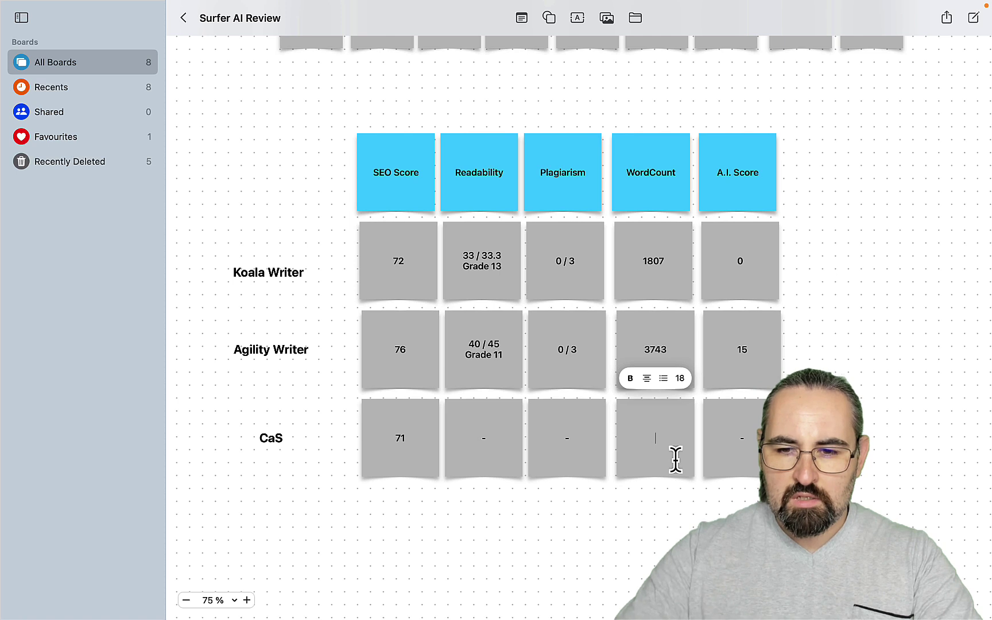
pyautogui.write('2278')
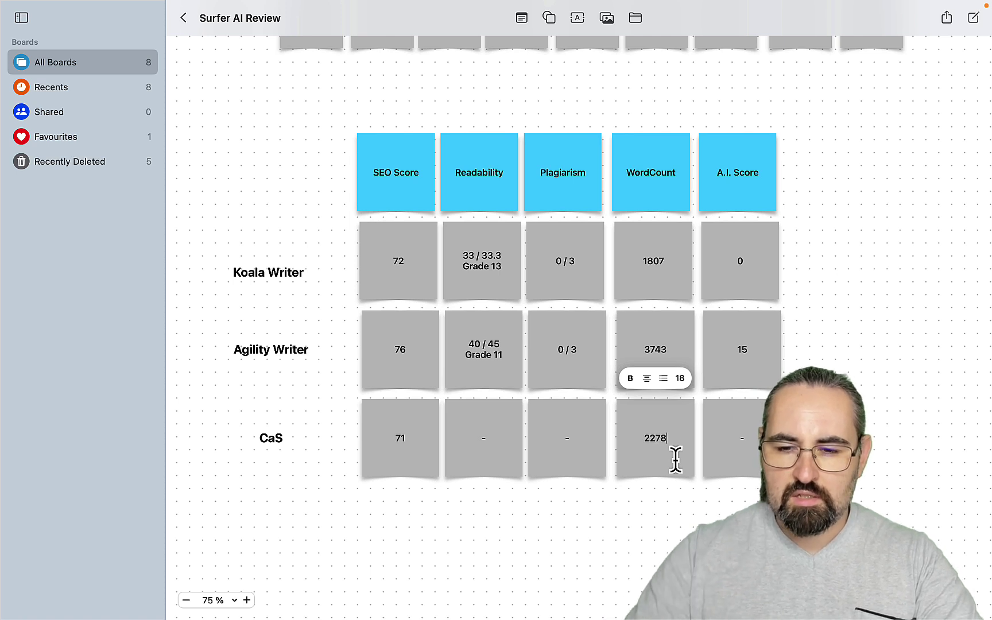
pyautogui.click(673, 529)
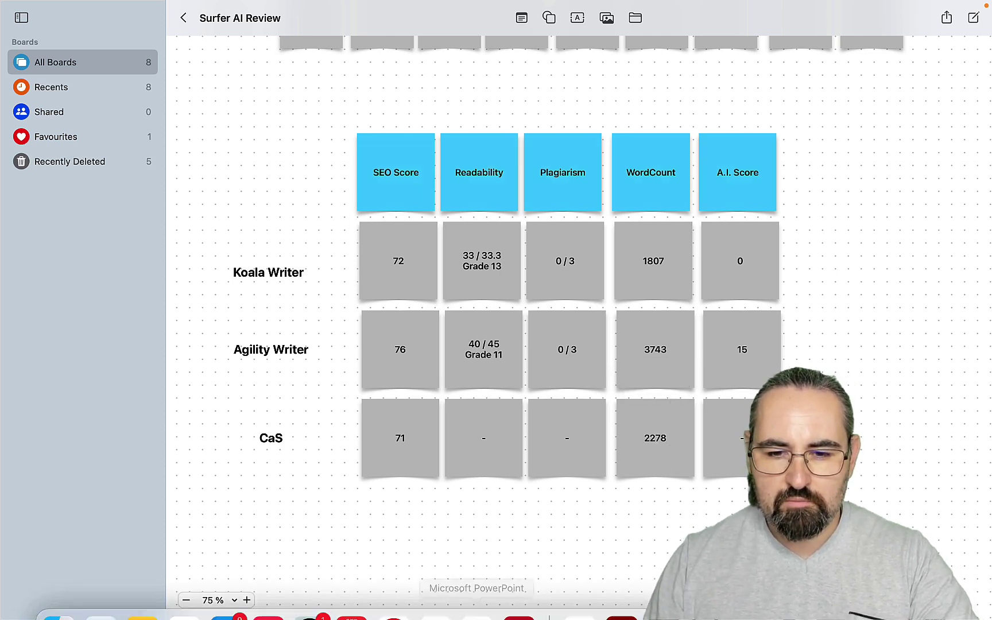
pyautogui.click(394, 590)
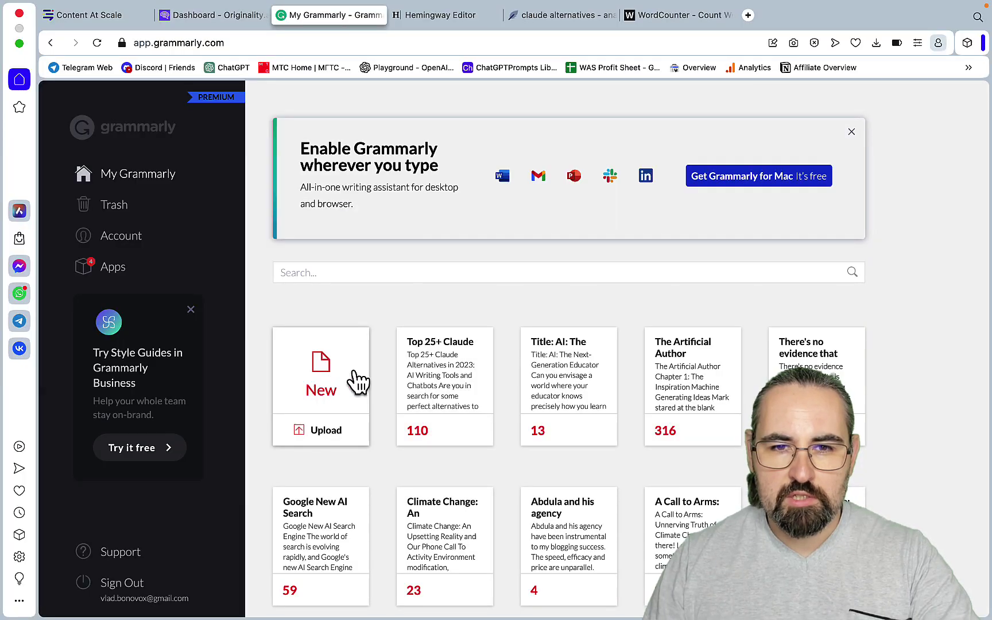
# Step: Run Grammarly's plagiarism check on the article, finding a 1% match, then return to Freeform
pyautogui.click(354, 381)
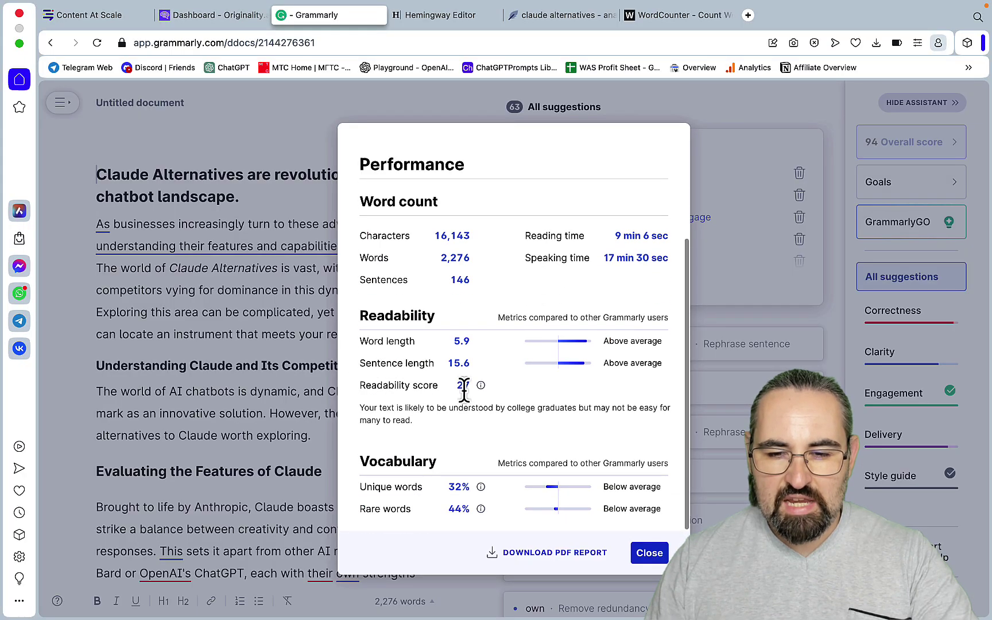
pyautogui.click(638, 554)
pyautogui.click(912, 590)
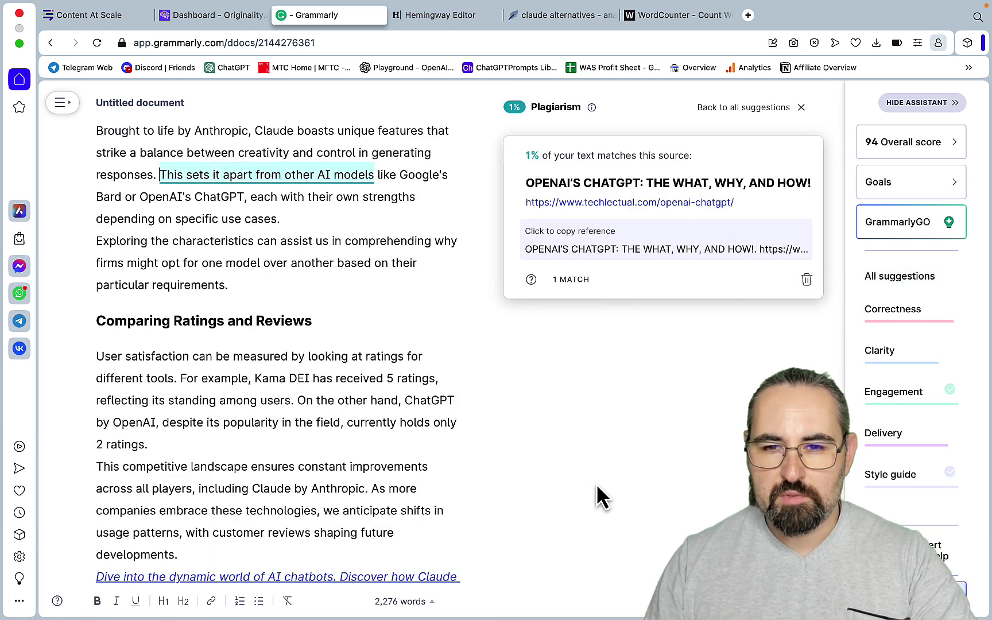
pyautogui.click(194, 607)
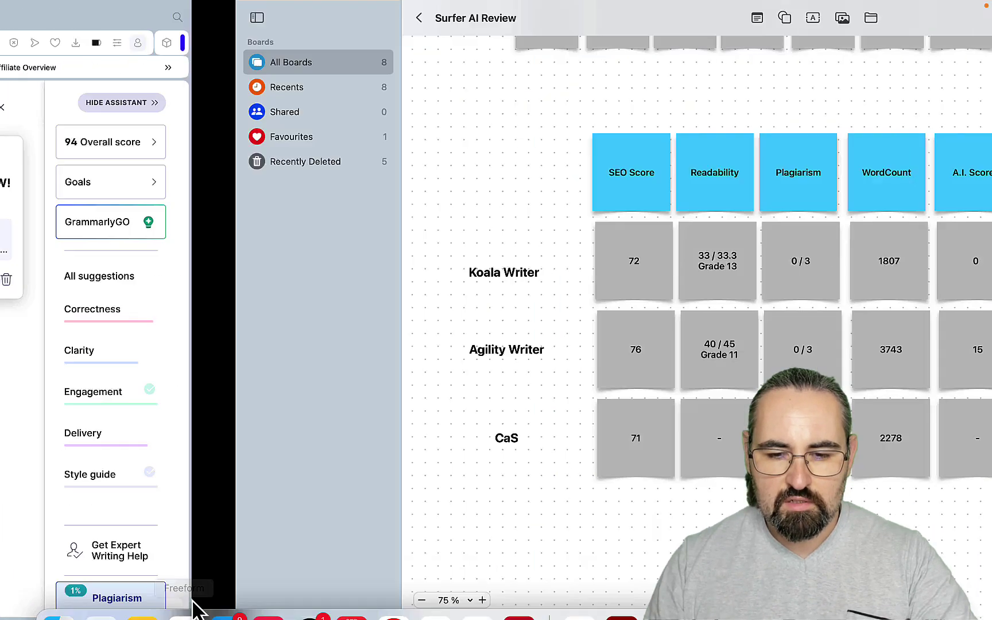
# Step: Put '1 /' in the CaS Plagiarism note and replace the Readability dash with 27
pyautogui.doubleClick(570, 442)
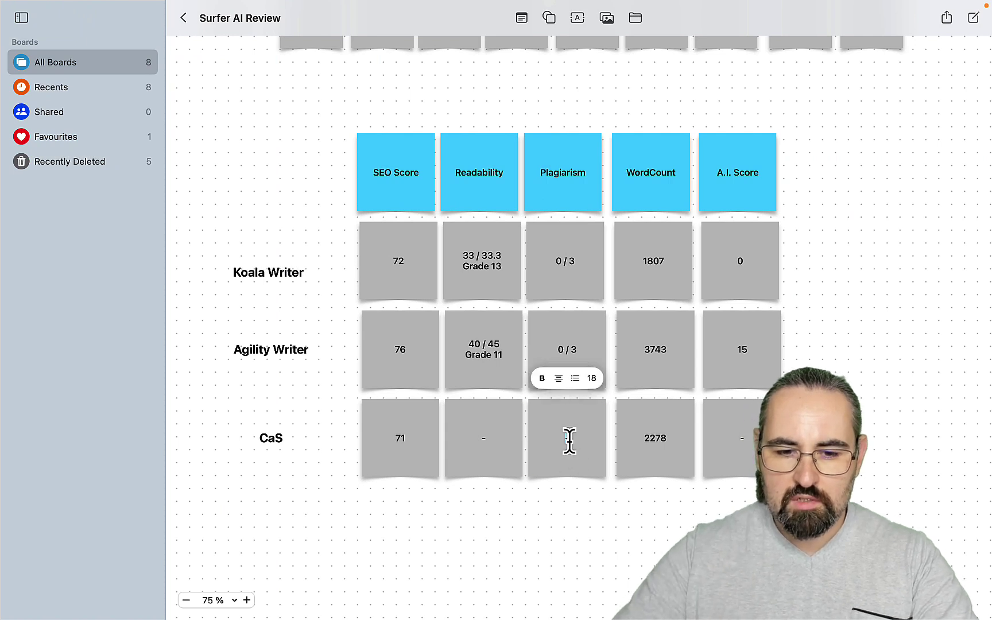
pyautogui.doubleClick(484, 442)
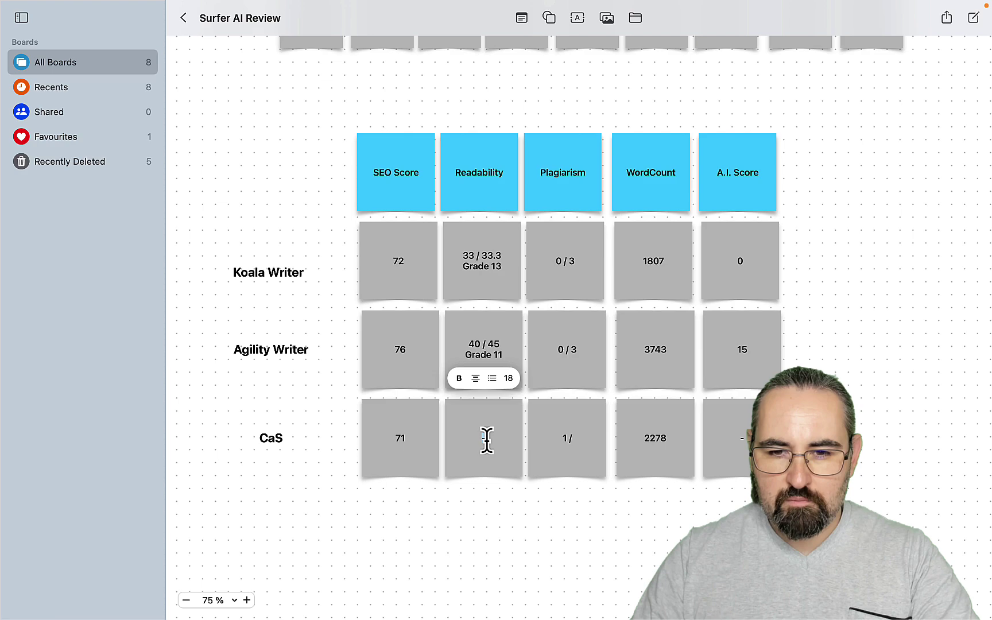
pyautogui.press('BackSpace')
pyautogui.write('27')
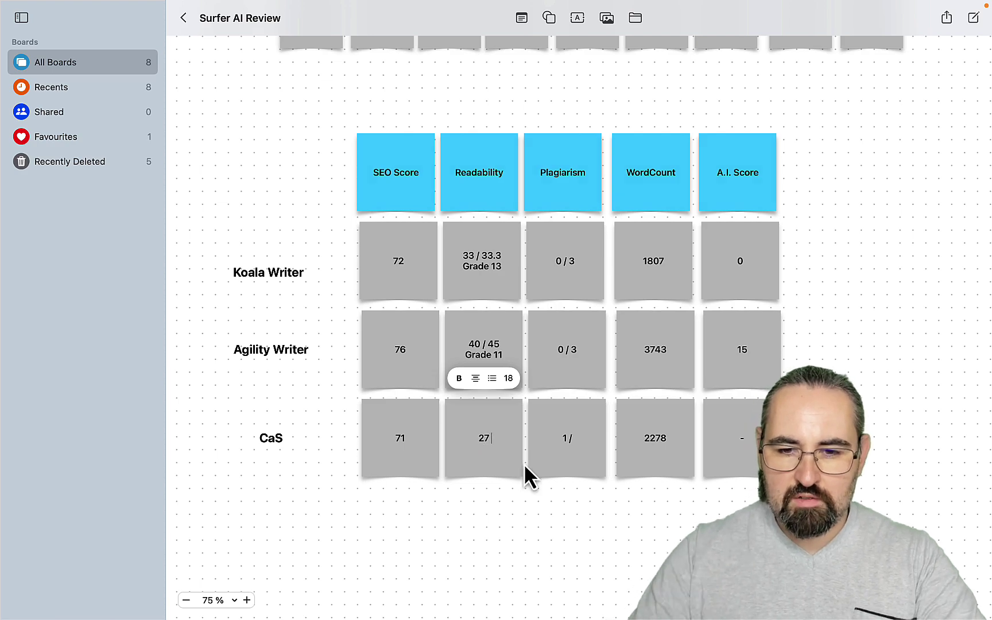
pyautogui.moveTo(476, 611)
pyautogui.click(420, 611)
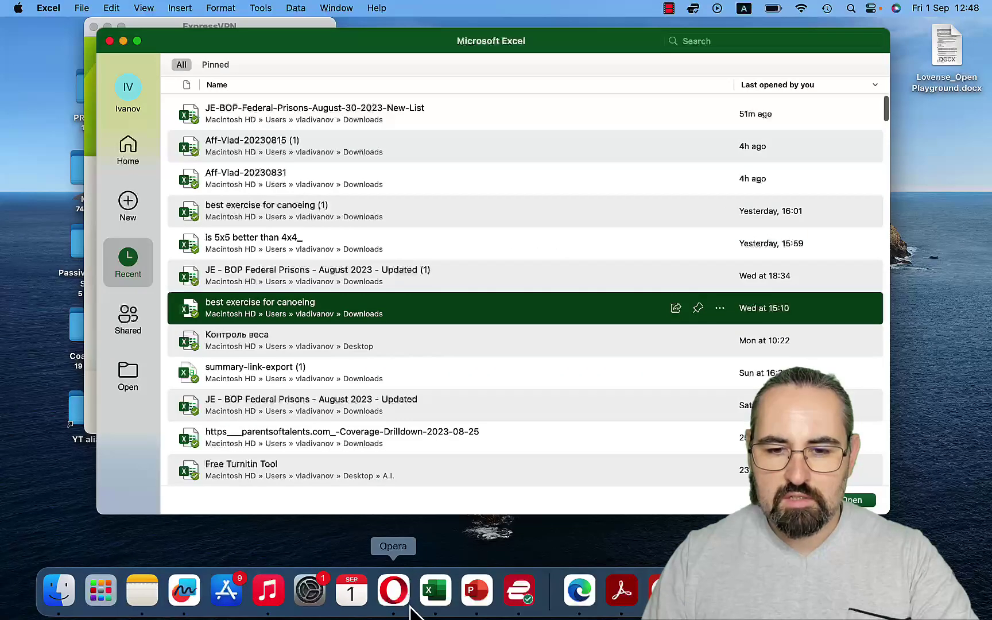
# Step: Replace Hemingway Editor's sample text with the Claude alternatives article, which grades Grade 13
pyautogui.click(395, 600)
pyautogui.hotkey('ctrl', 'Tab')
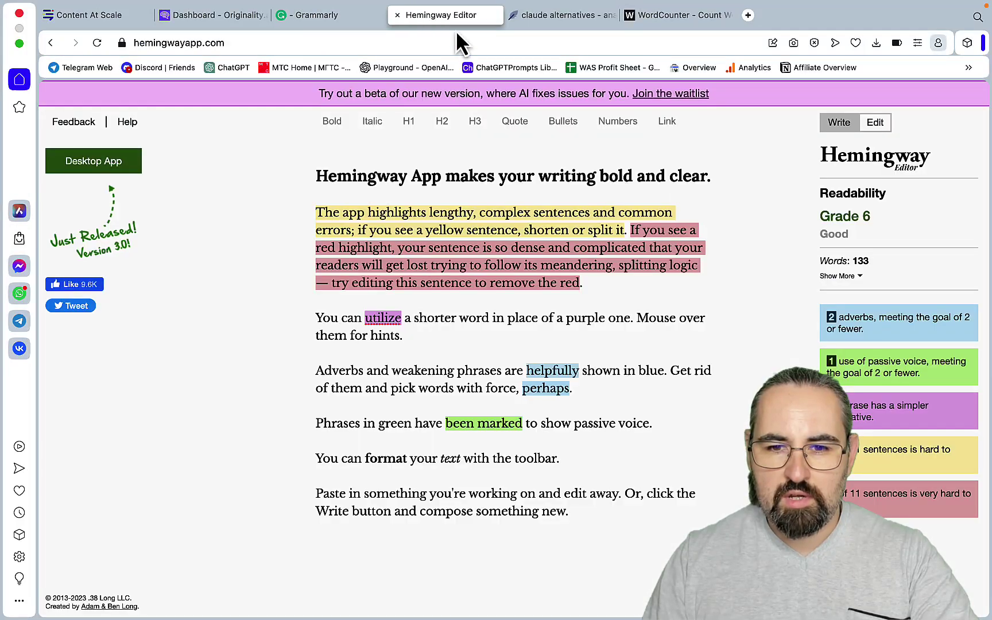
pyautogui.press('super+a')
pyautogui.press('super+v')
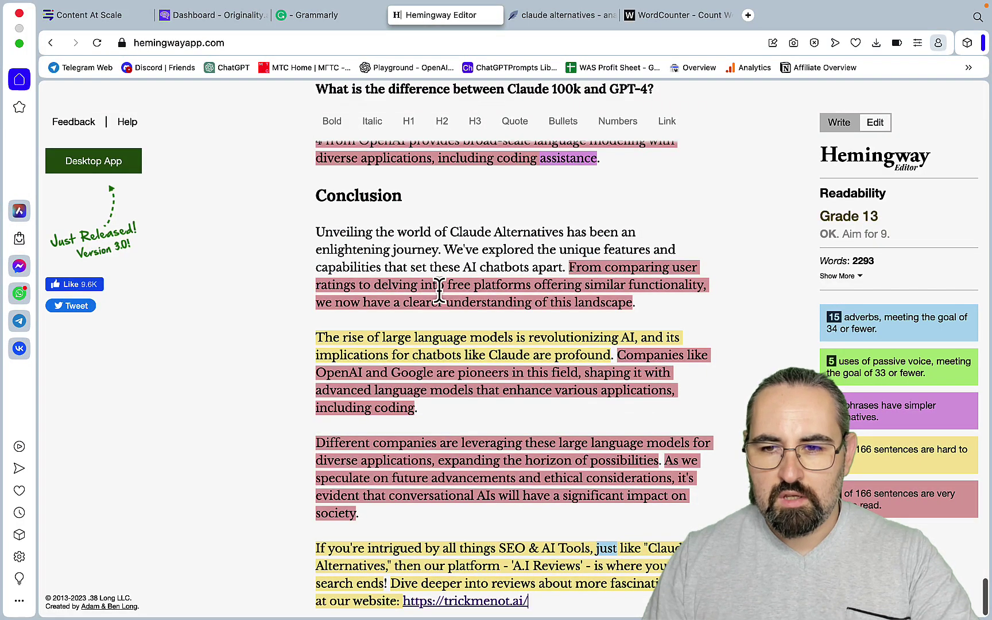
pyautogui.moveTo(432, 615)
# Step: Add 'Grade 13' to the CaS Readability note on the Freeform board
pyautogui.click(187, 594)
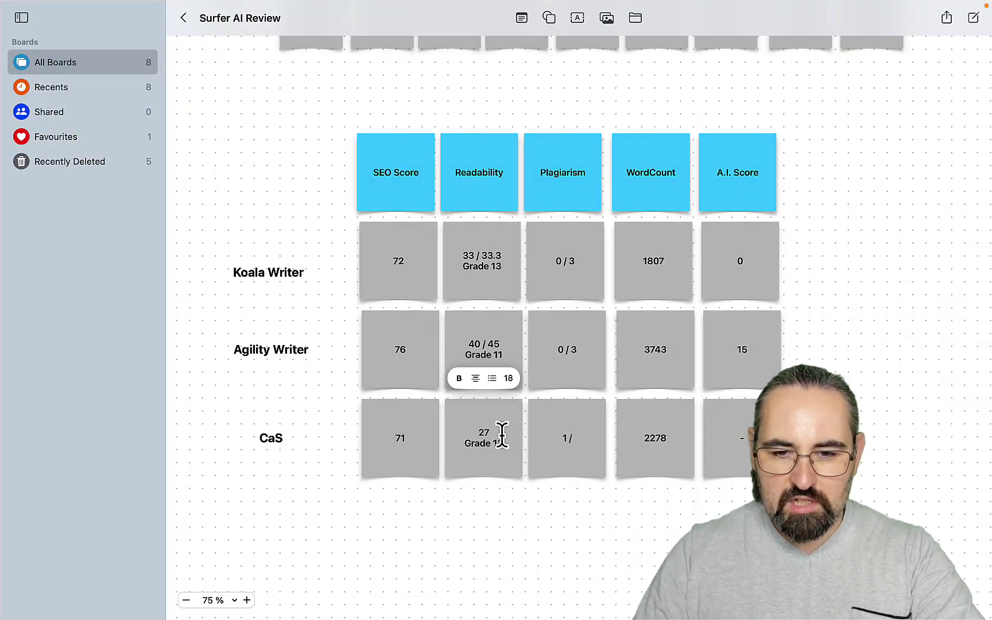
pyautogui.moveTo(465, 594)
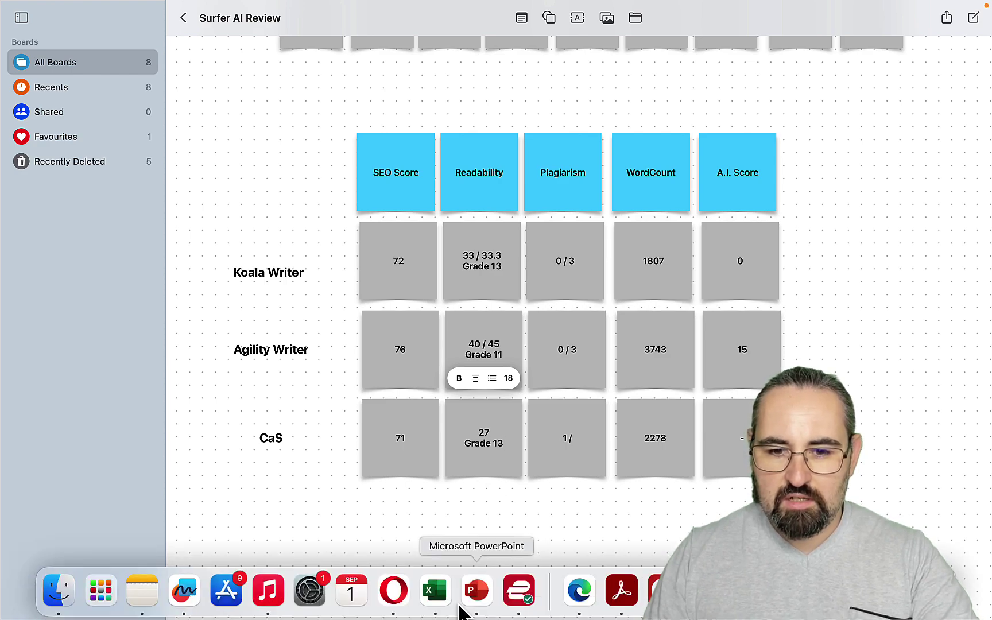
pyautogui.click(394, 593)
# Step: Scan the pasted article in a new Originality.ai scan, scoring 0% Original and 100% AI
pyautogui.click(222, 15)
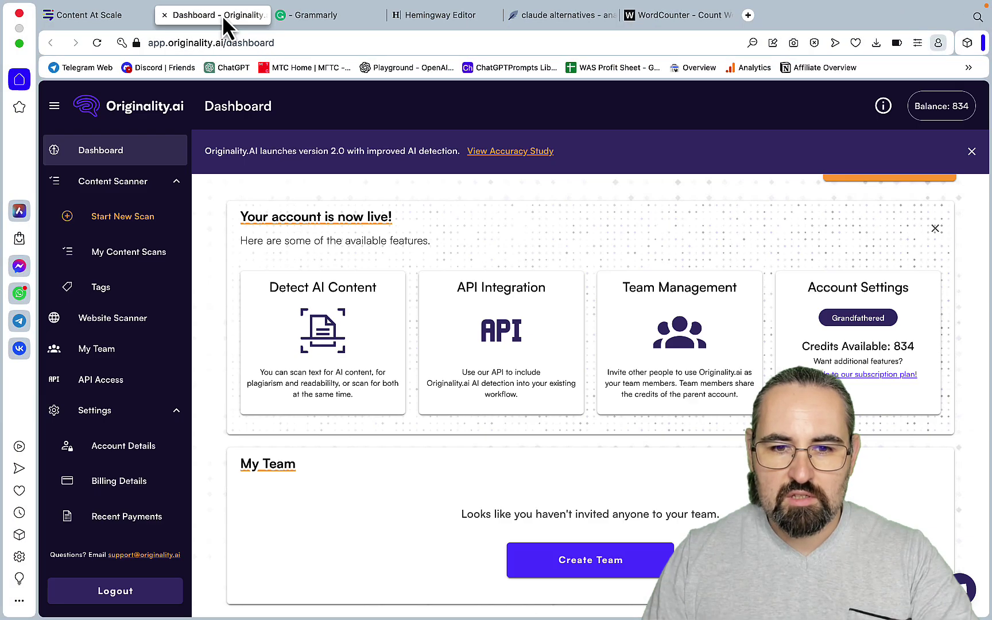
pyautogui.click(138, 228)
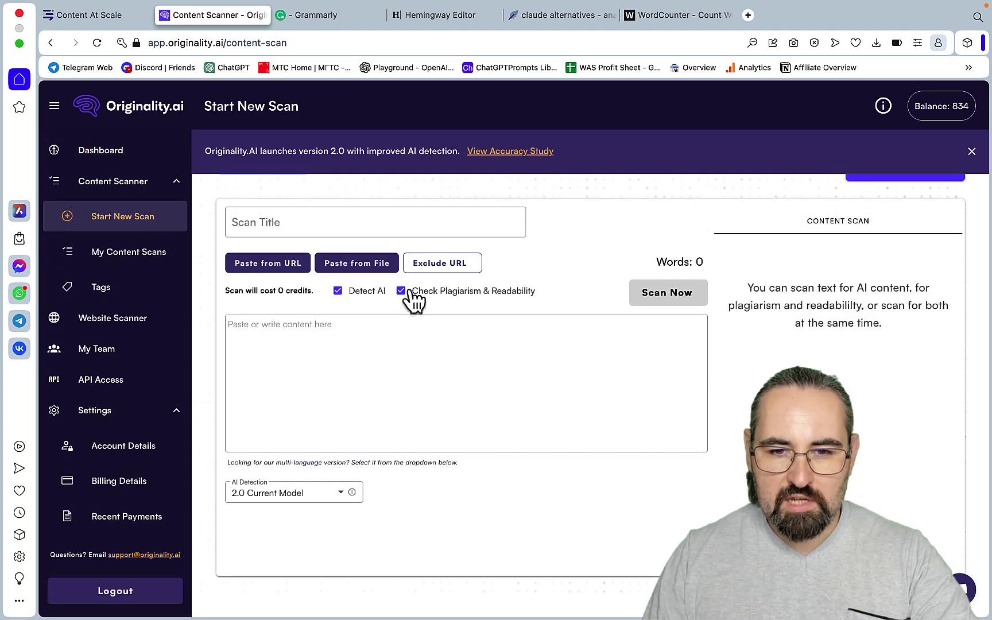
pyautogui.click(358, 327)
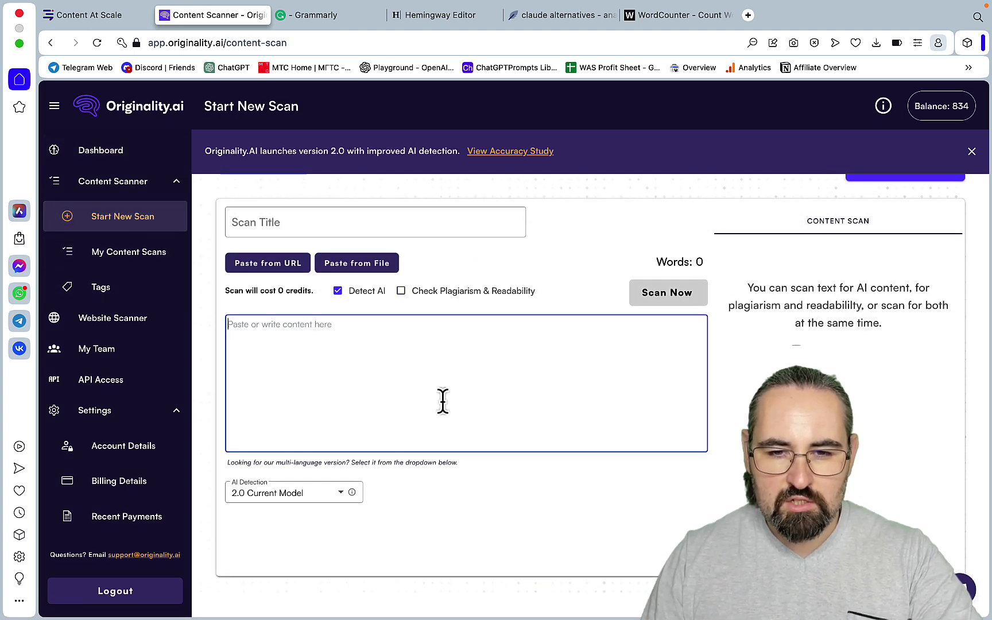
pyautogui.press('super+v')
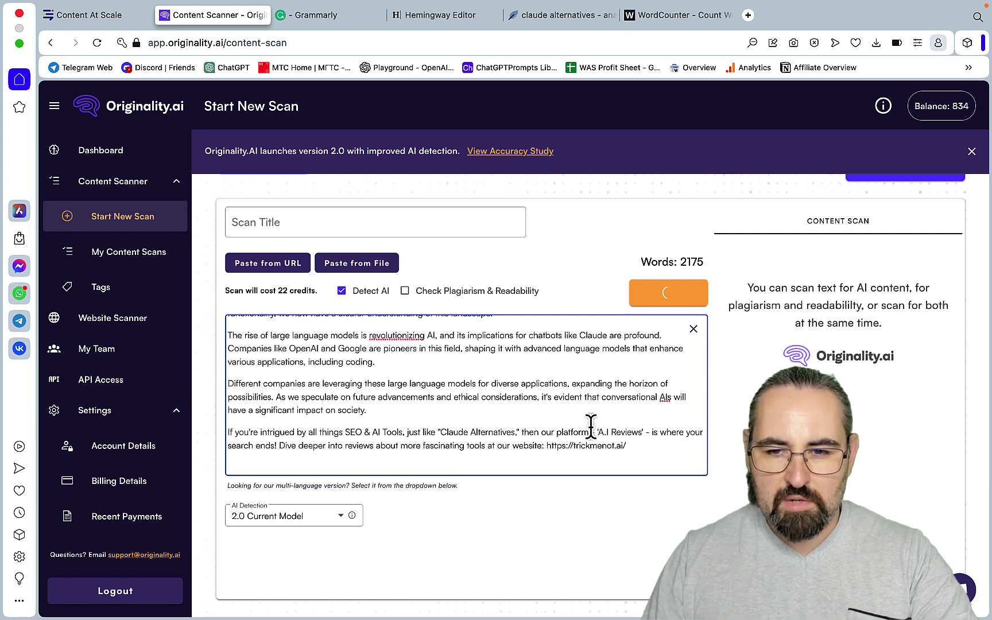
pyautogui.scroll(20, 591, 424)
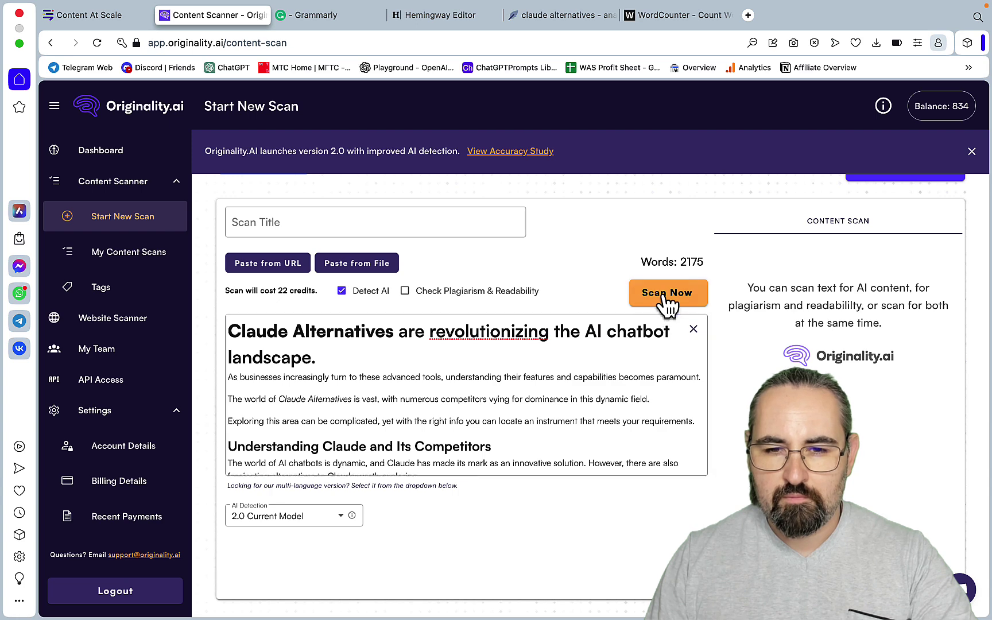
pyautogui.click(664, 295)
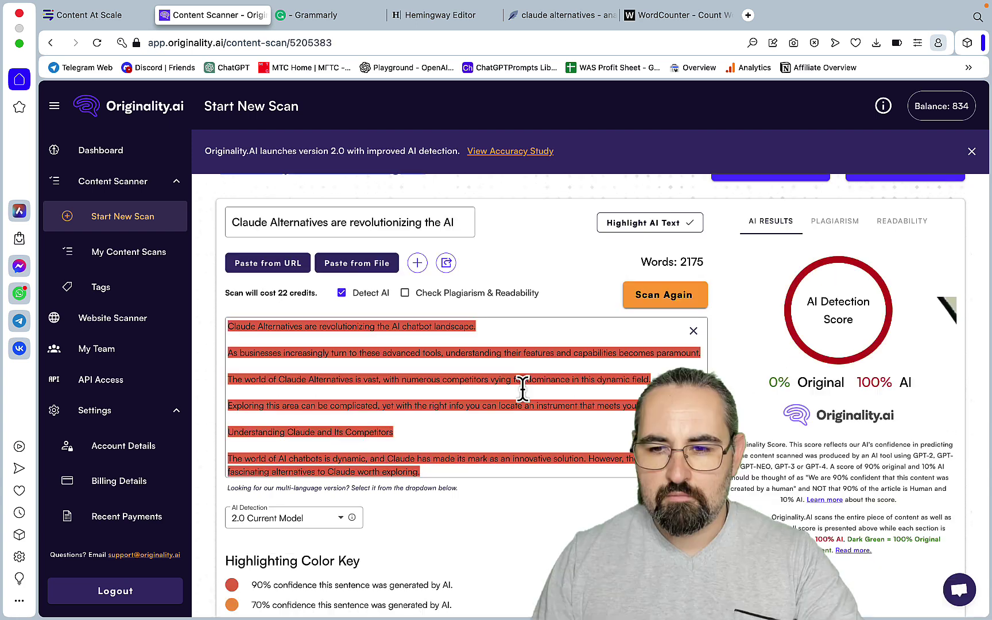
# Step: Fill Freeform's CaS A.I. Score sticky note with 0
pyautogui.click(184, 590)
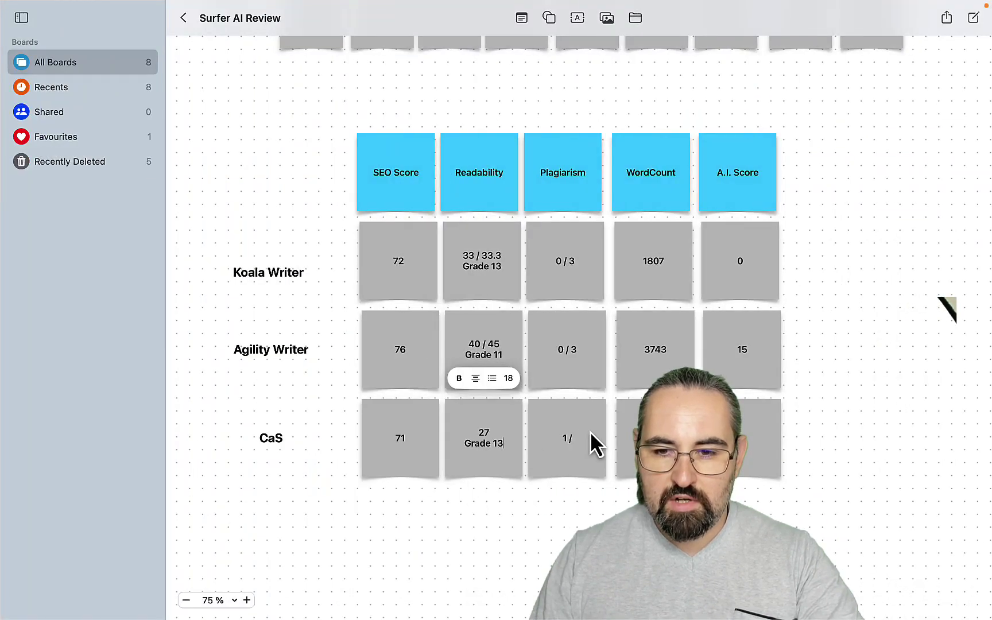
pyautogui.doubleClick(746, 449)
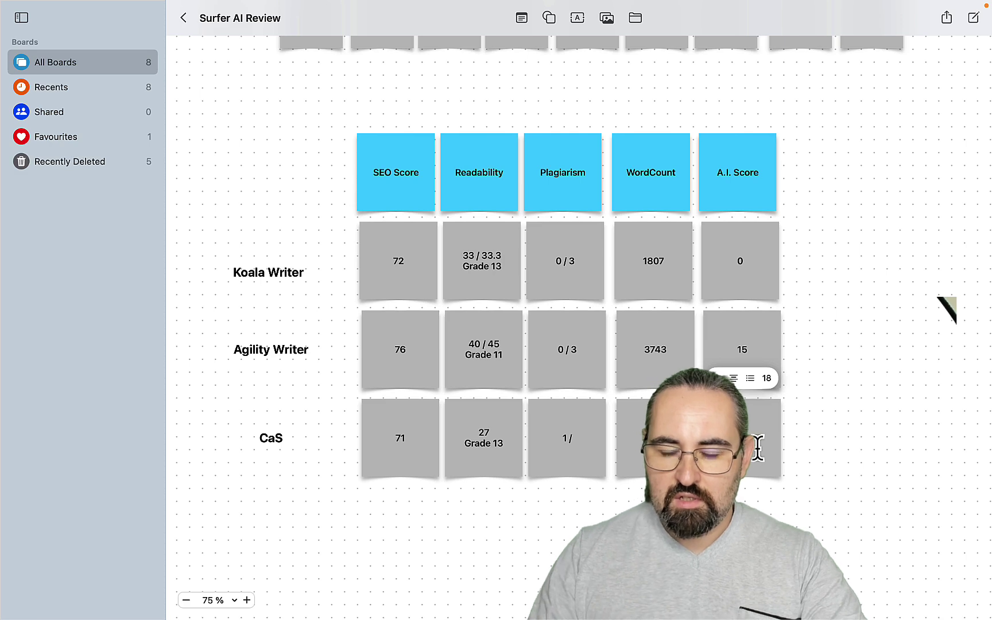
# Step: Rescan with Check Plagiarism & Readability enabled and view the 30.4 Flesch-Kincaid reading ease
pyautogui.moveTo(435, 609)
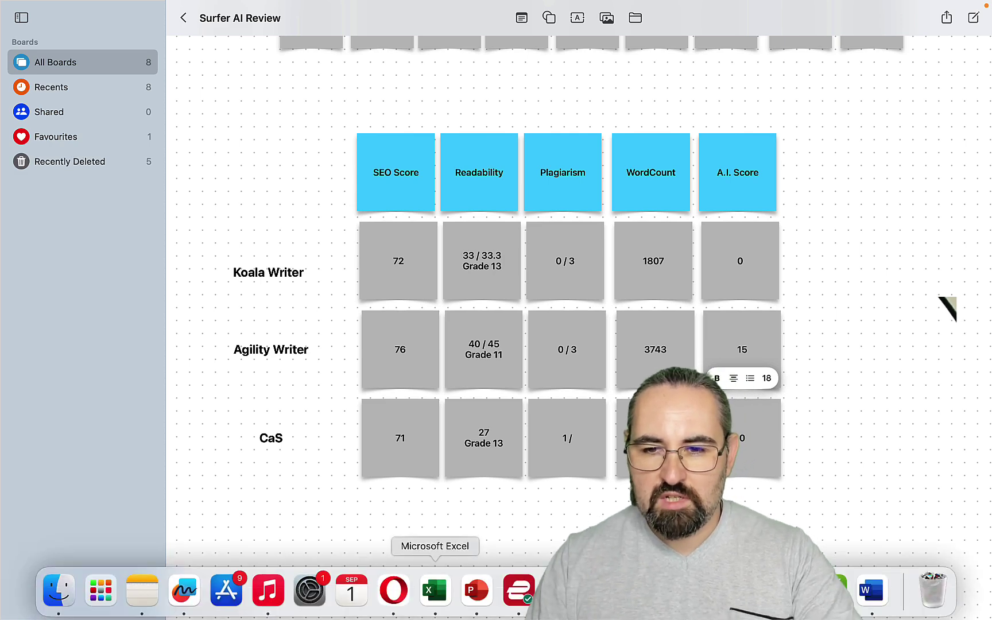
pyautogui.click(394, 591)
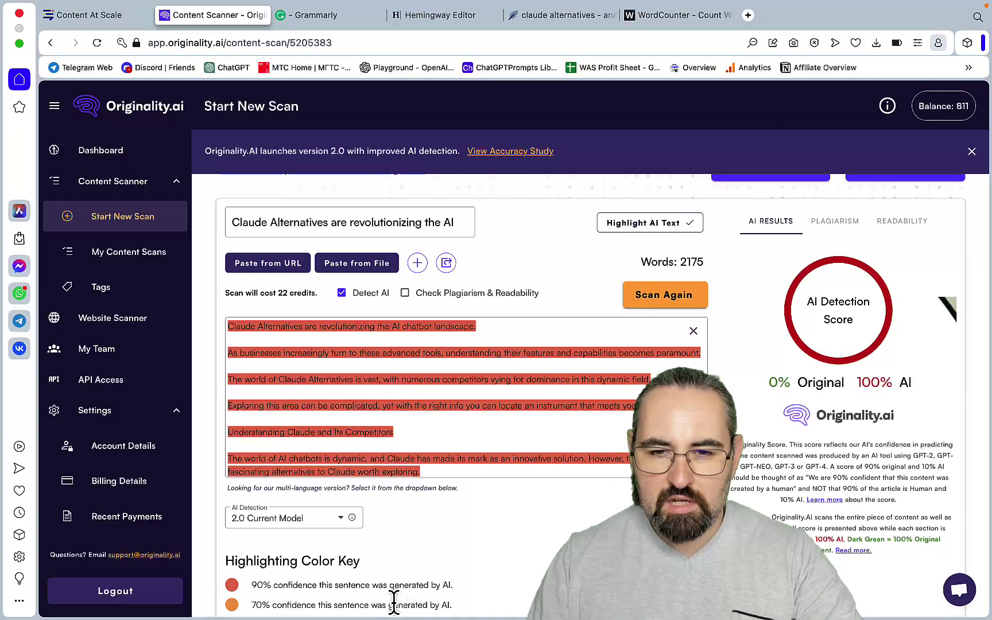
pyautogui.click(405, 294)
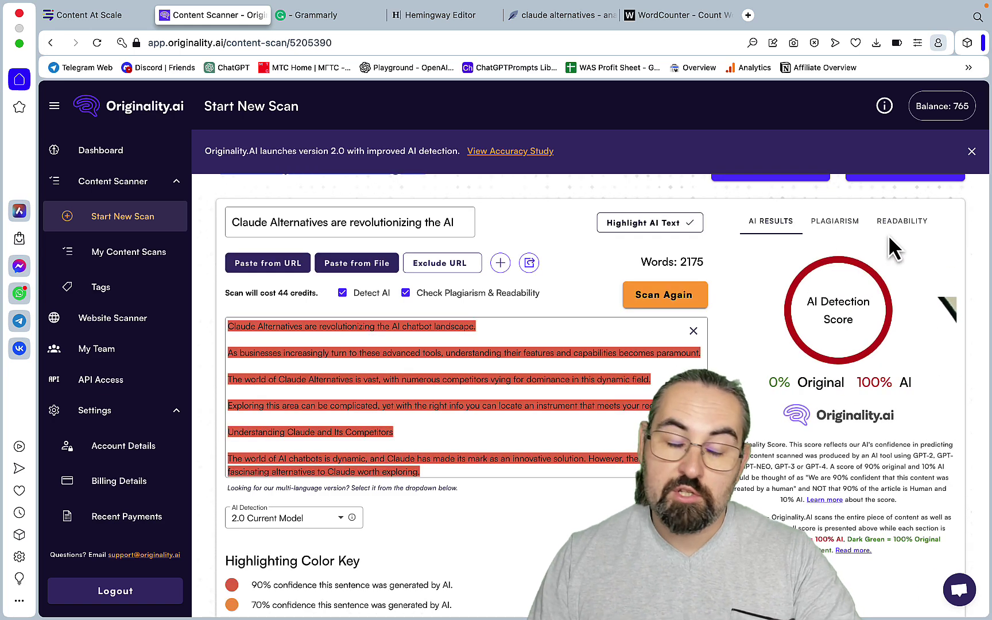
pyautogui.click(902, 225)
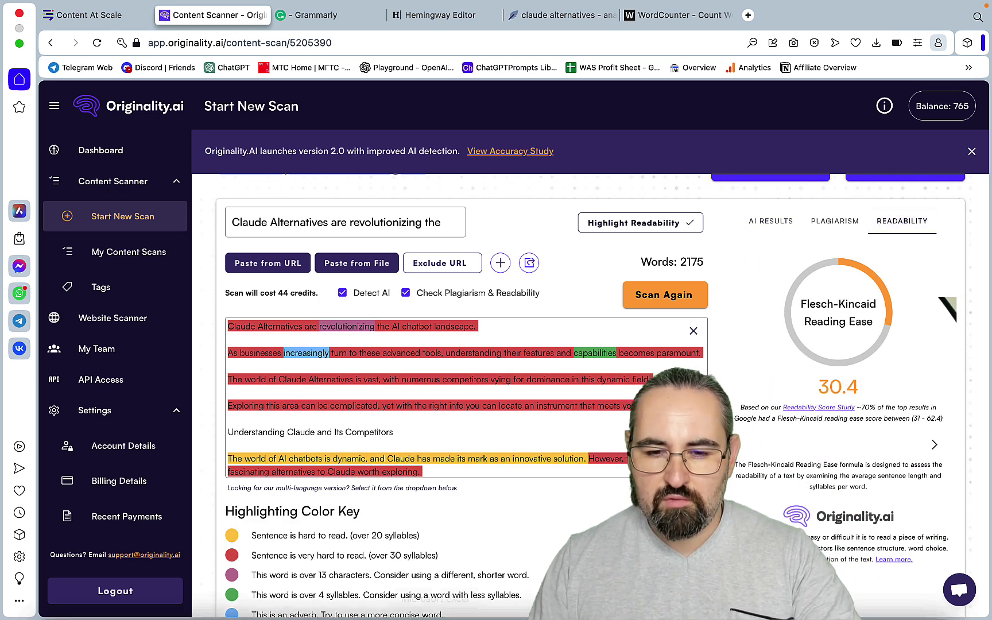
# Step: Append ' / 30.4' after 27 in Freeform's CaS Readability note
pyautogui.moveTo(310, 602)
pyautogui.click(195, 597)
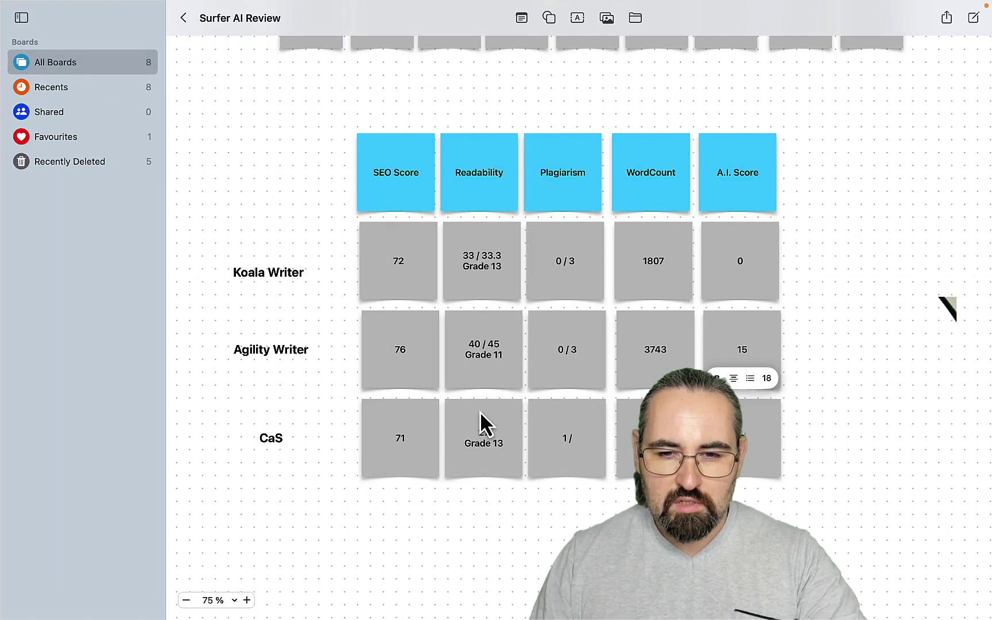
pyautogui.doubleClick(499, 432)
pyautogui.press('Right')
pyautogui.write('/ 30')
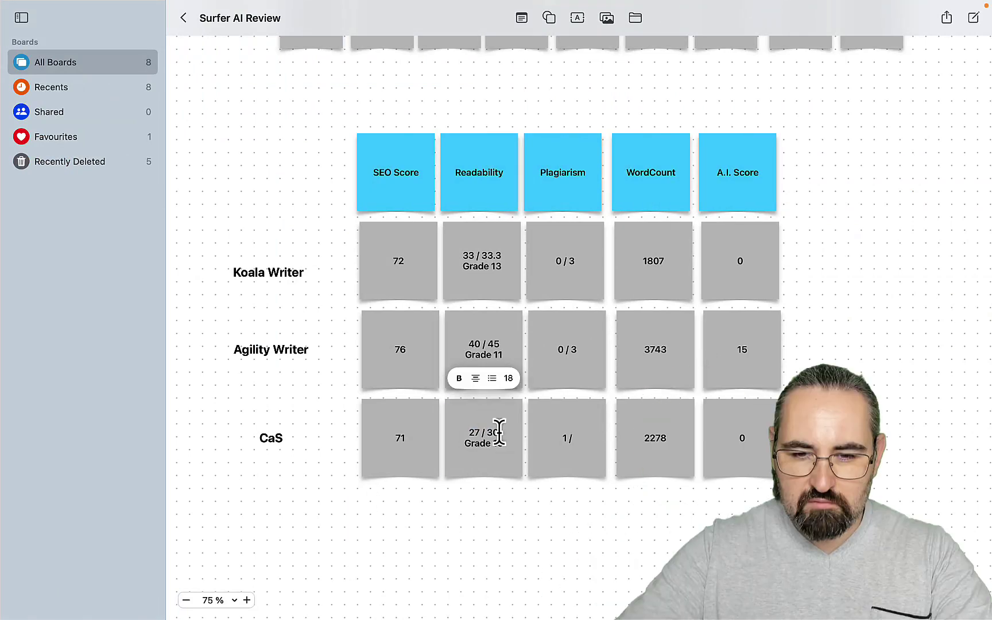
pyautogui.write('.4')
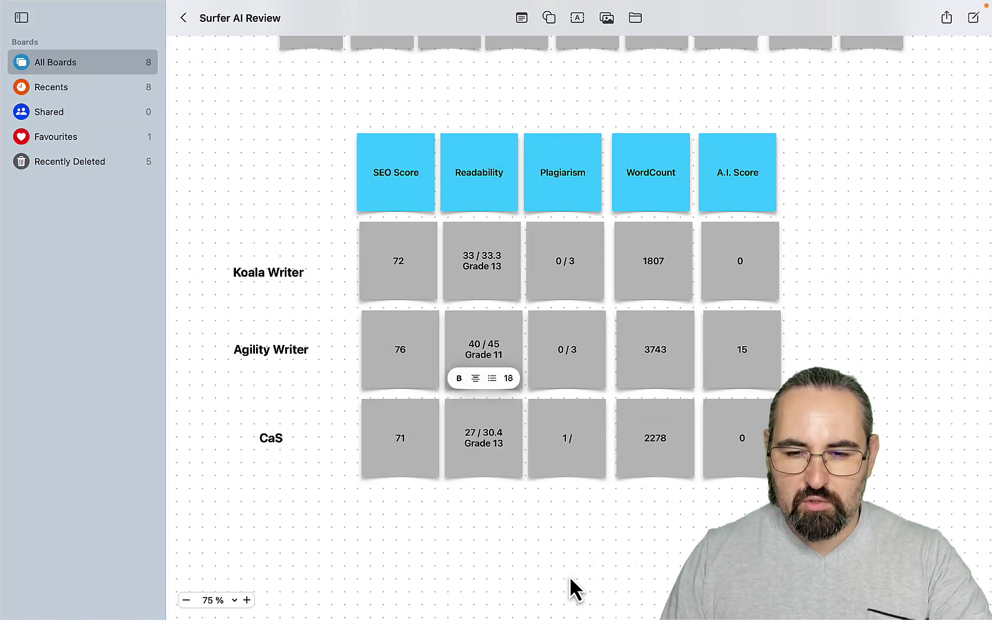
pyautogui.click(569, 576)
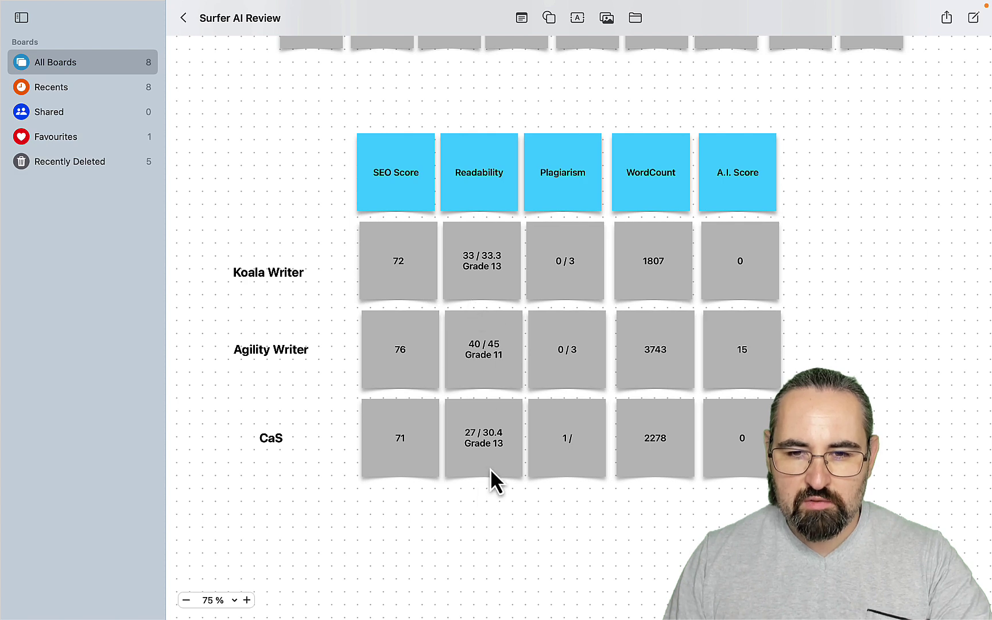
# Step: View the plagiarism results of Originality.ai's rescan
pyautogui.moveTo(431, 588)
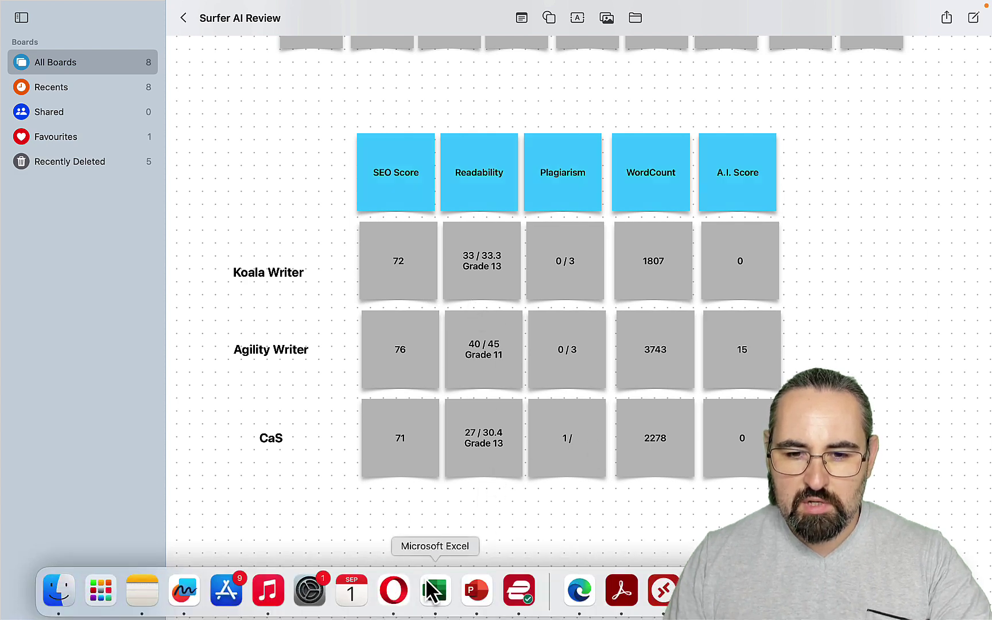
pyautogui.click(399, 597)
pyautogui.click(840, 227)
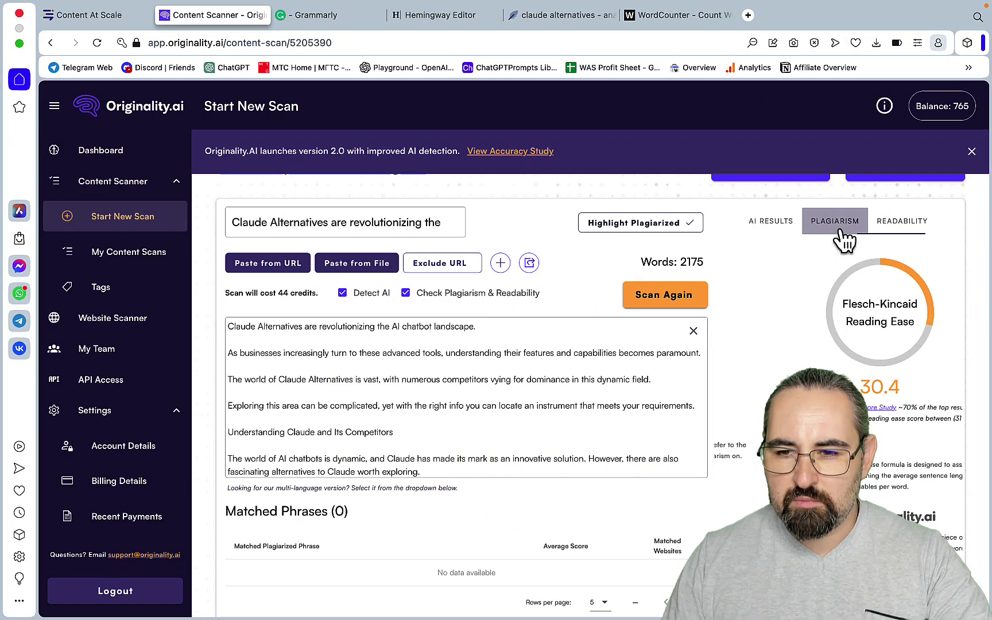
# Step: Add 0 after '1 /' in Freeform's CaS Plagiarism note so it reads 1 / 0
pyautogui.moveTo(400, 615)
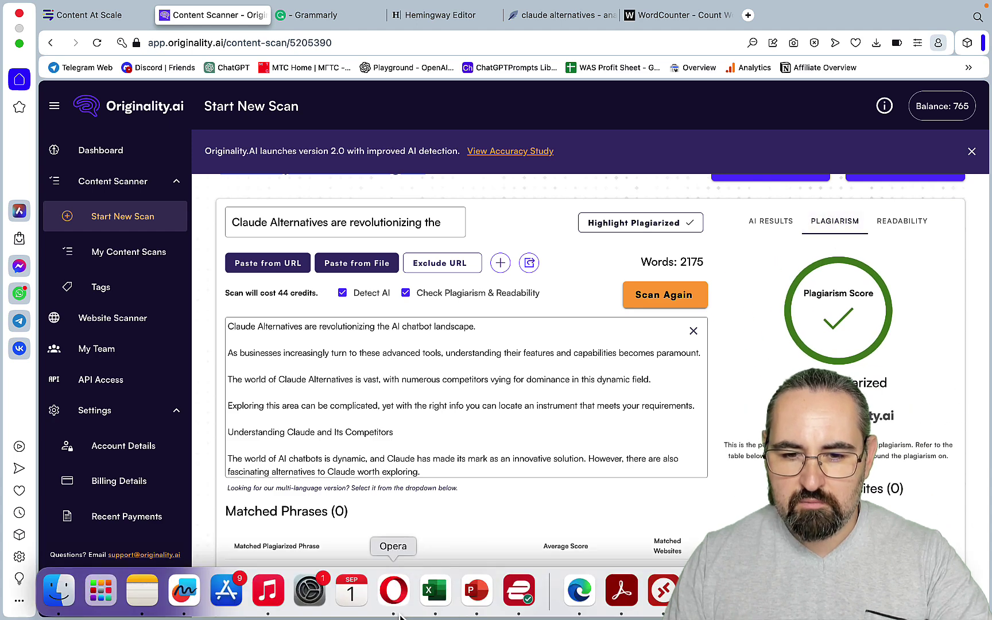
pyautogui.click(184, 590)
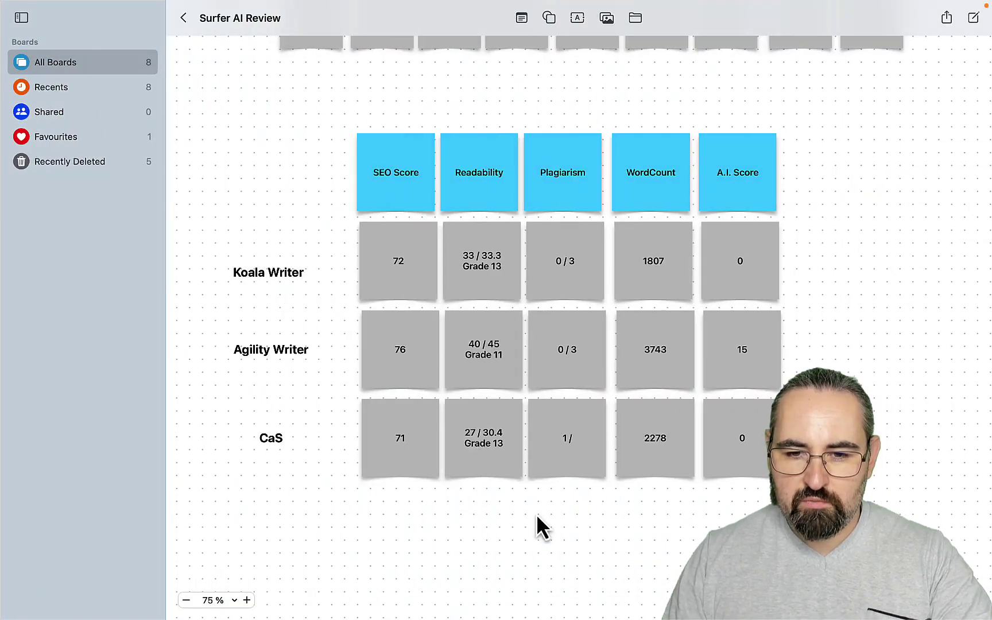
pyautogui.doubleClick(585, 441)
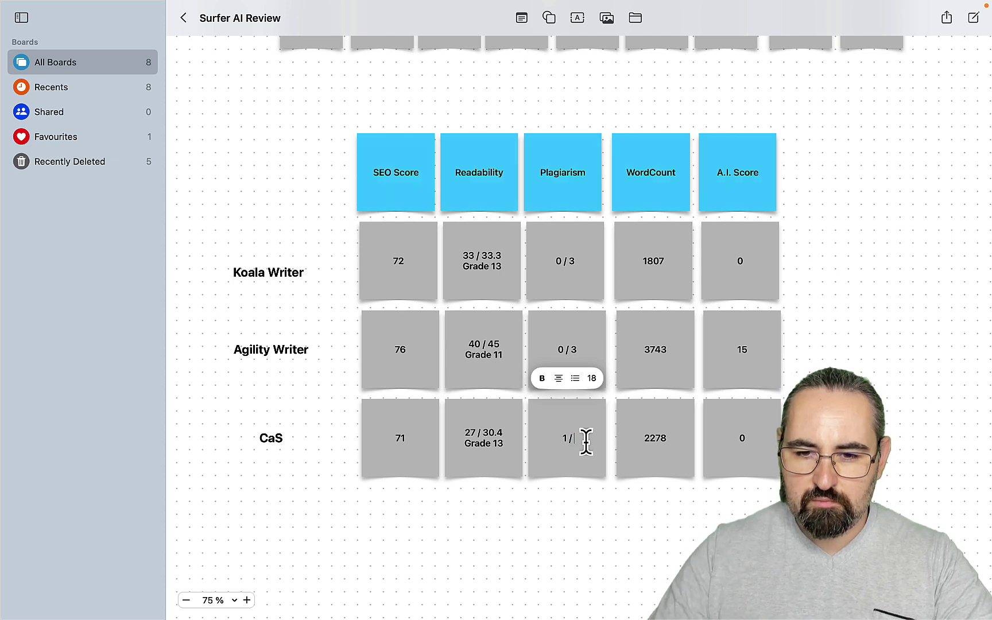
pyautogui.write('0')
pyautogui.click(659, 451)
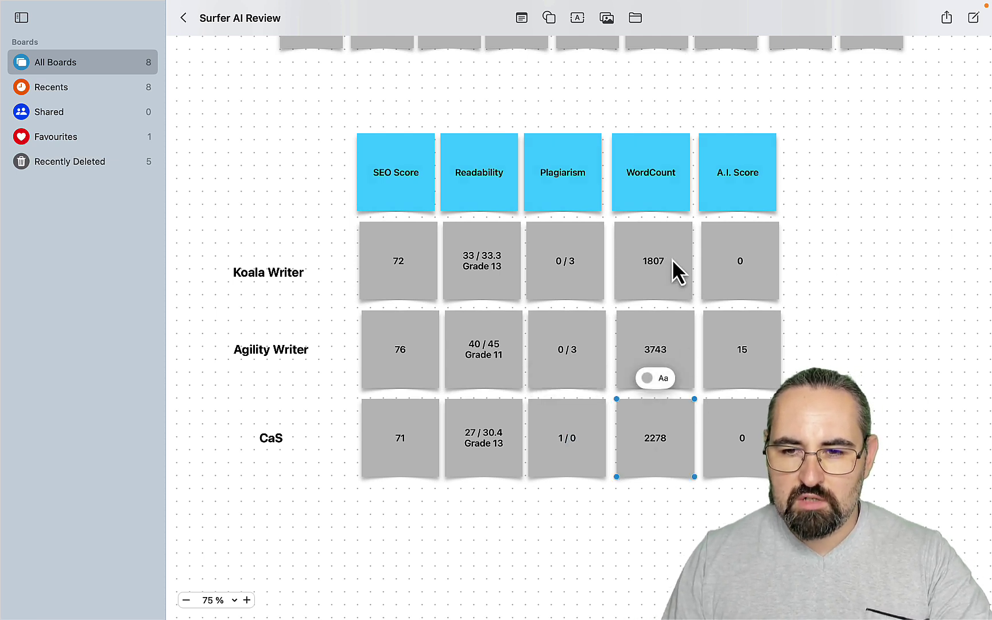
pyautogui.click(795, 390)
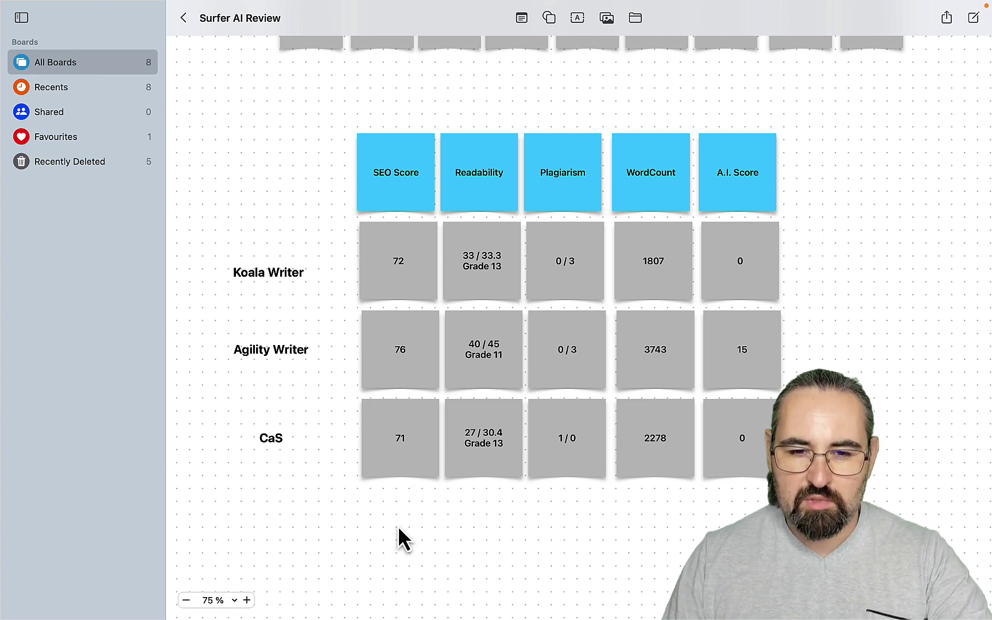
# Step: Close the Originality, Grammarly, Hemingway, article and WordCounter tabs, then go to the Projects list
pyautogui.click(430, 608)
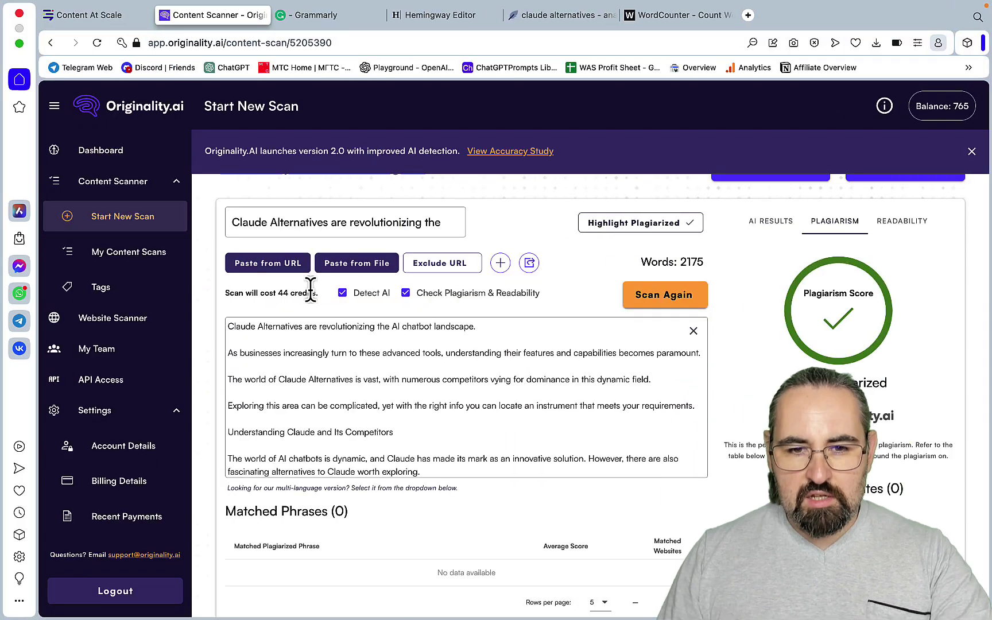
pyautogui.click(165, 16)
pyautogui.click(165, 15)
pyautogui.click(164, 15)
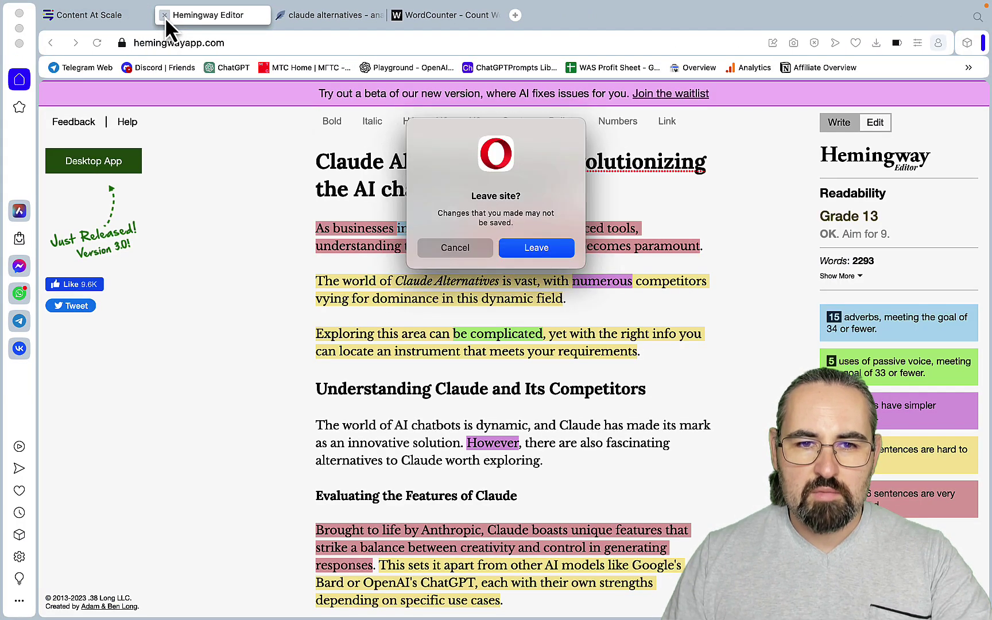
pyautogui.press('Return')
pyautogui.click(165, 16)
pyautogui.click(165, 15)
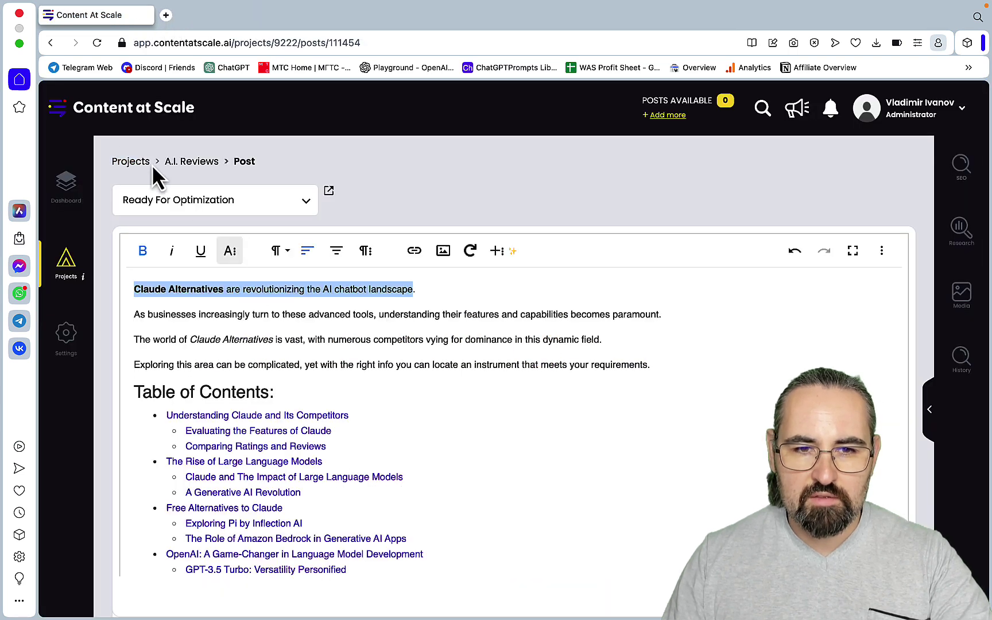
pyautogui.click(66, 185)
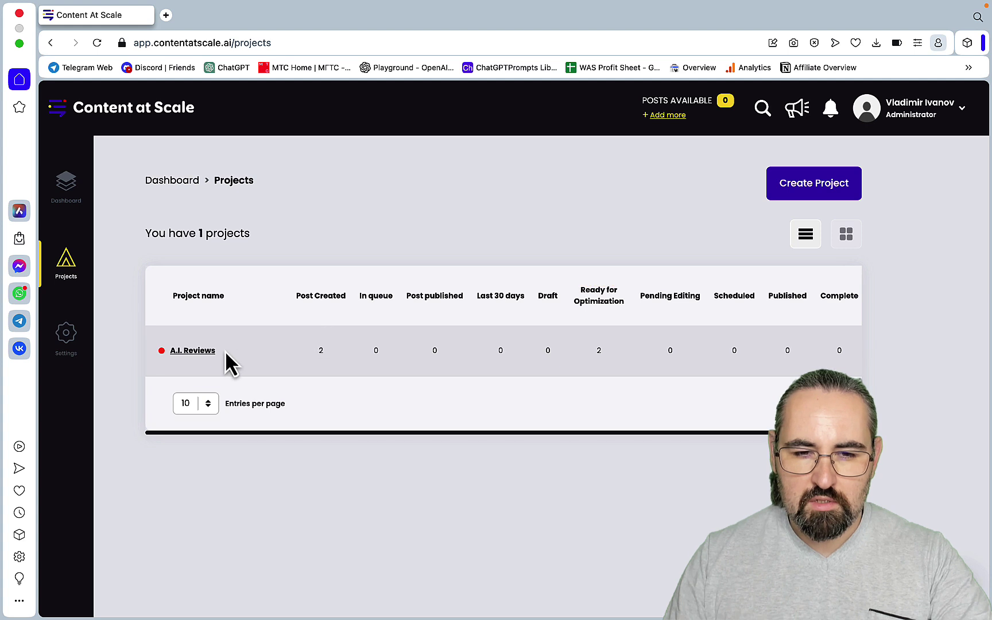
# Step: Open the Koala Writer vs Agility Writer post under A.I. Reviews and read through the whole article
pyautogui.click(205, 352)
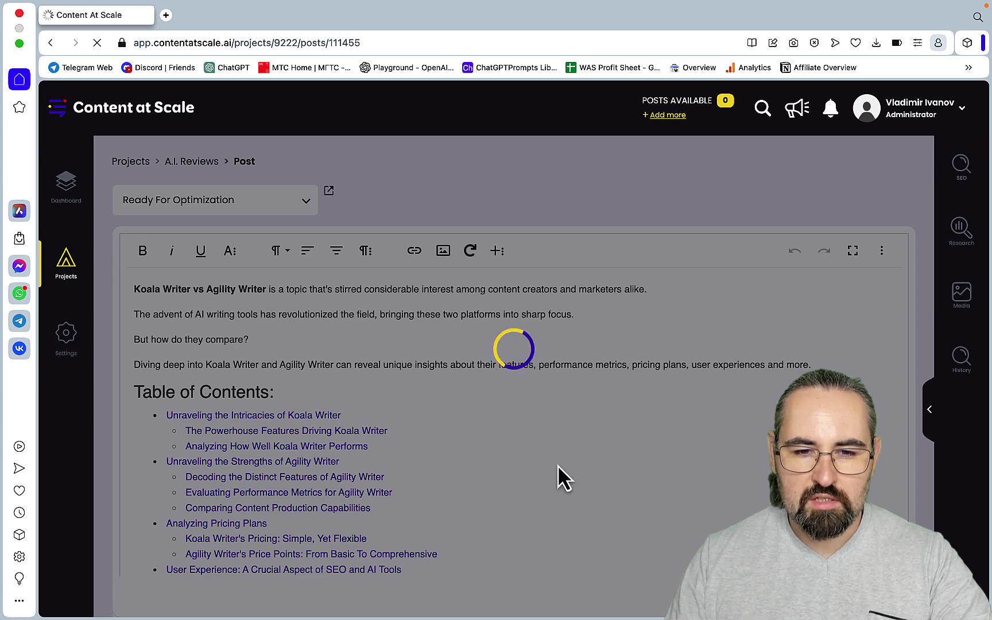
pyautogui.scroll(-5, 558, 465)
pyautogui.scroll(-5, 558, 465)
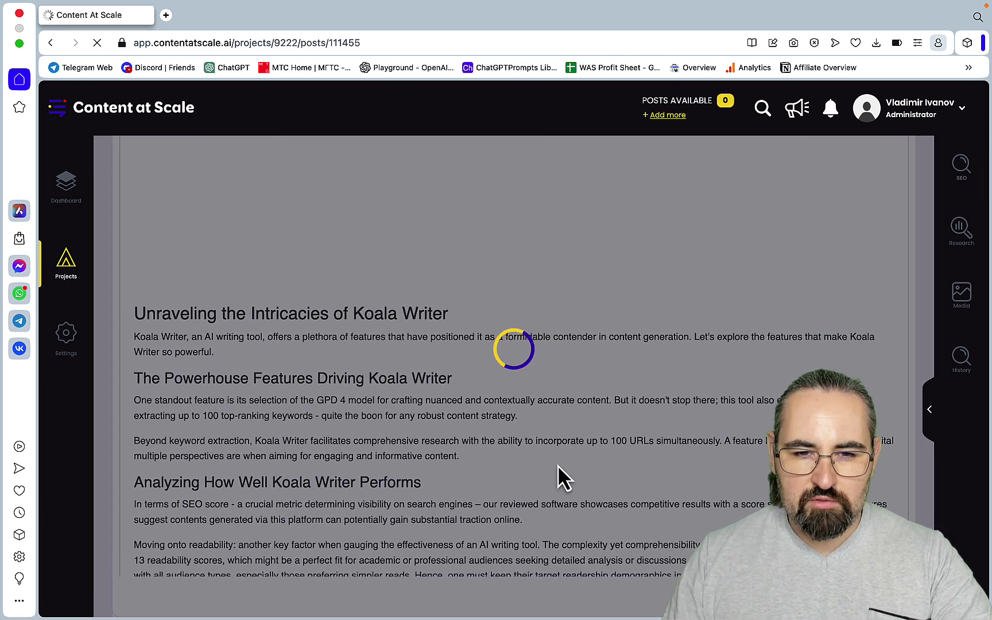
pyautogui.scroll(-1, 558, 466)
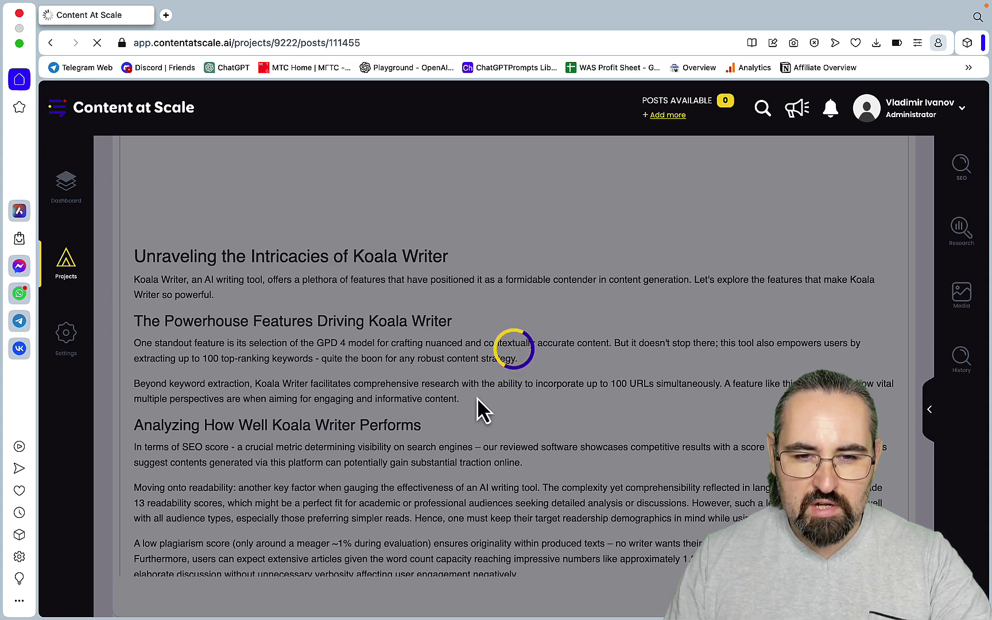
pyautogui.scroll(-3, 408, 357)
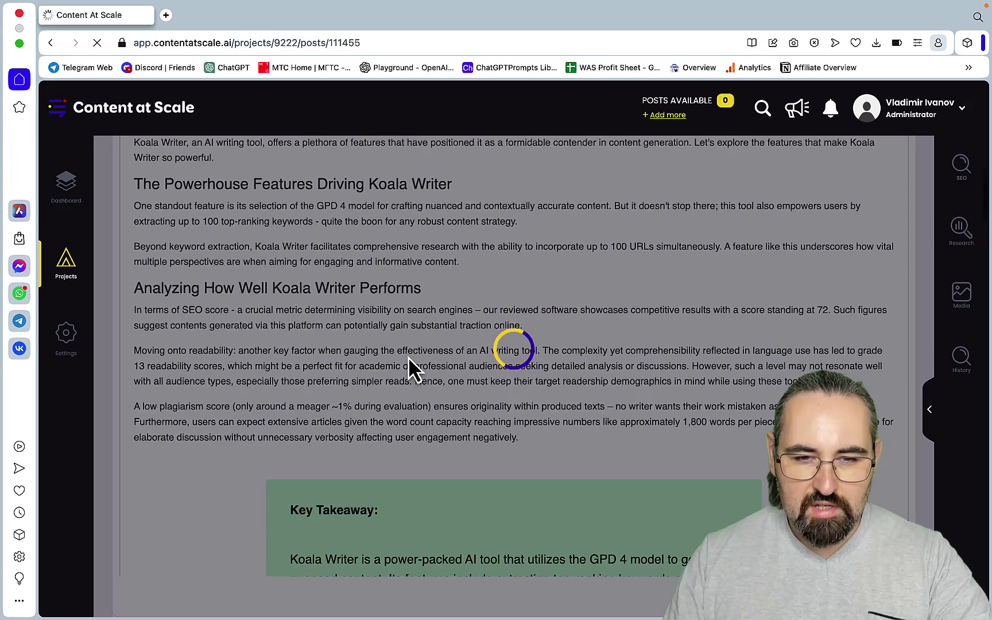
pyautogui.scroll(-10, 511, 397)
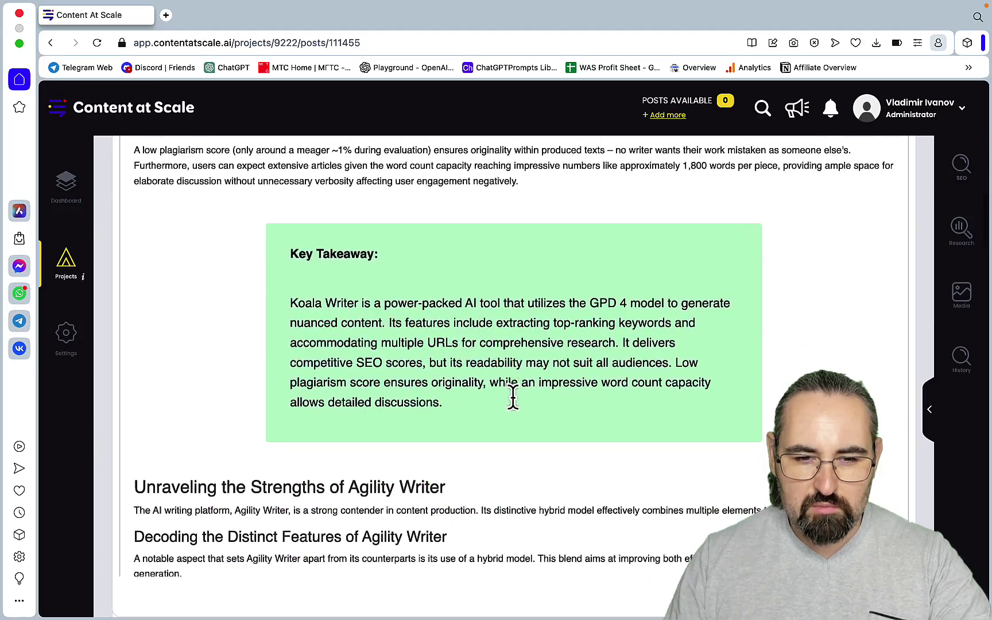
pyautogui.scroll(-10, 512, 396)
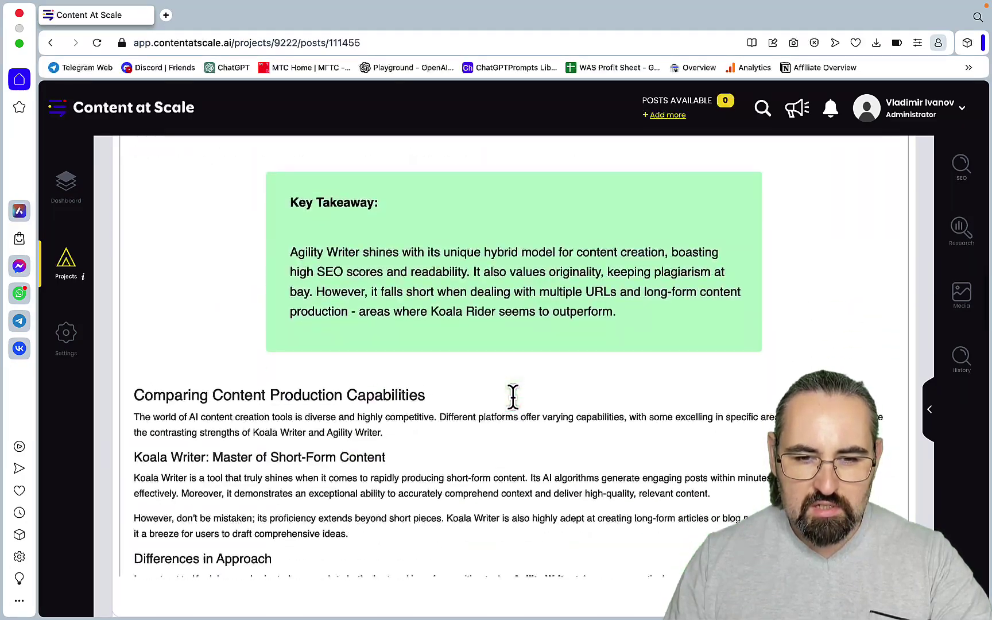
pyautogui.scroll(-10, 513, 396)
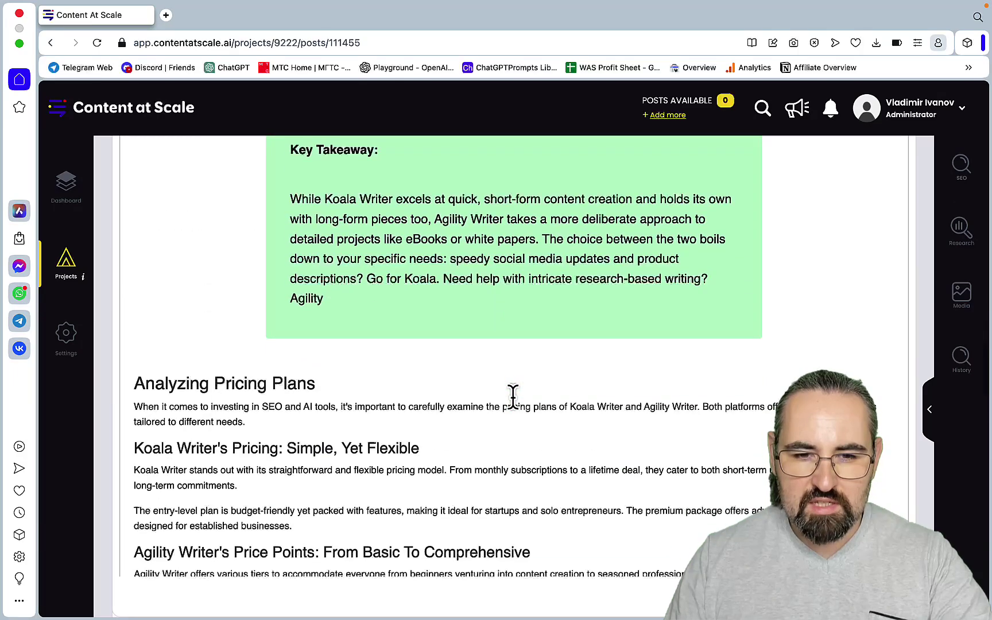
pyautogui.scroll(-10, 513, 396)
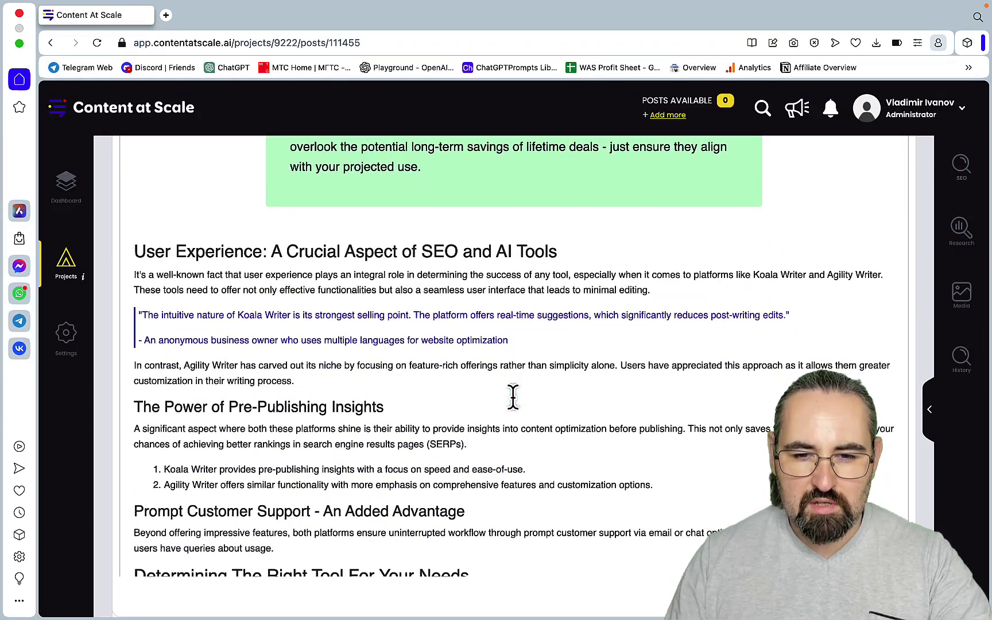
pyautogui.scroll(-13, 513, 396)
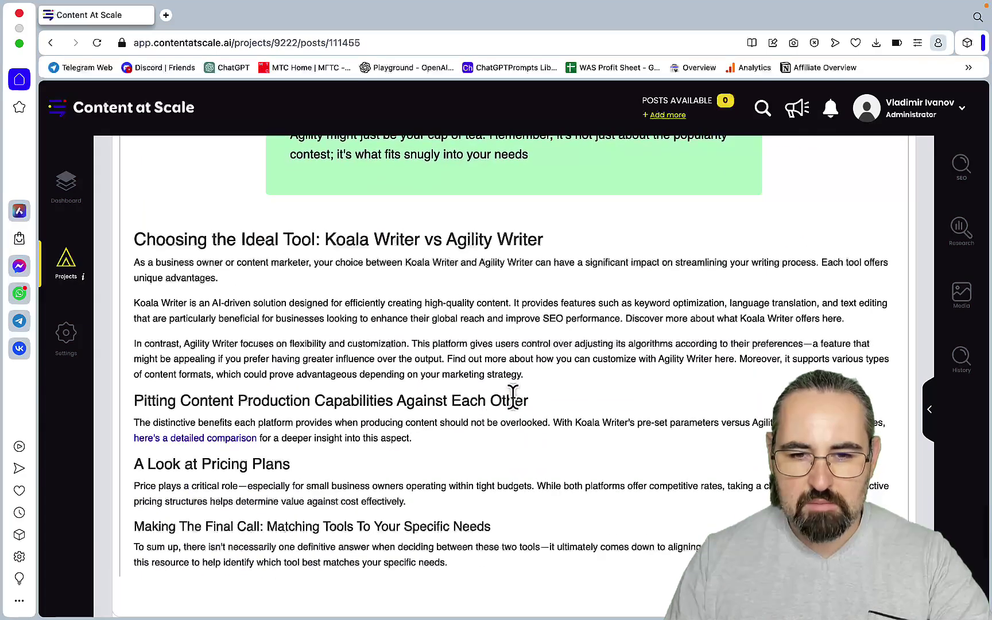
pyautogui.scroll(-4, 513, 396)
pyautogui.scroll(-5, 512, 396)
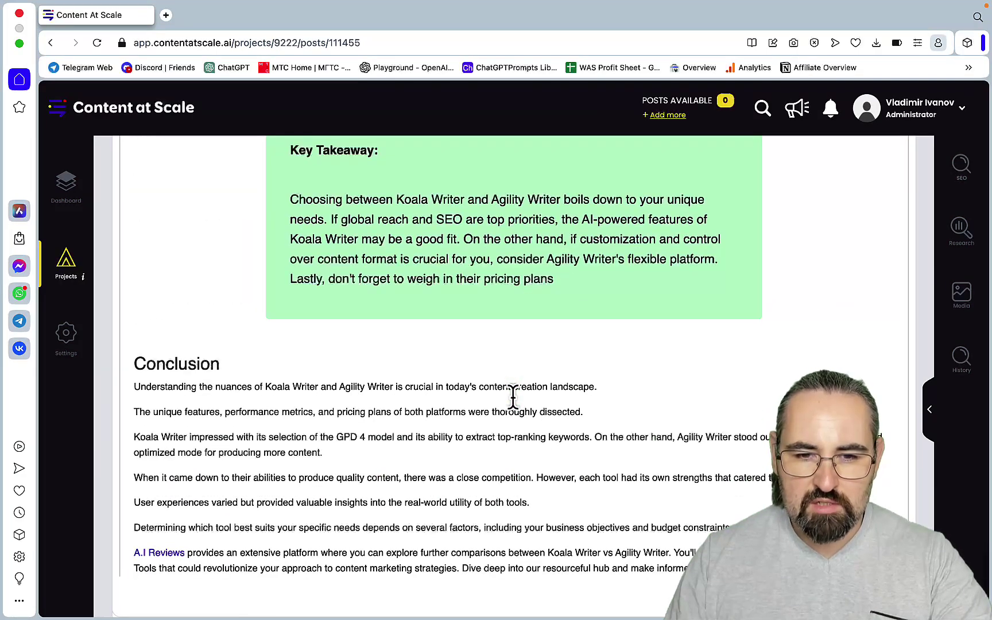
pyautogui.scroll(2, 513, 397)
pyautogui.scroll(20, 512, 397)
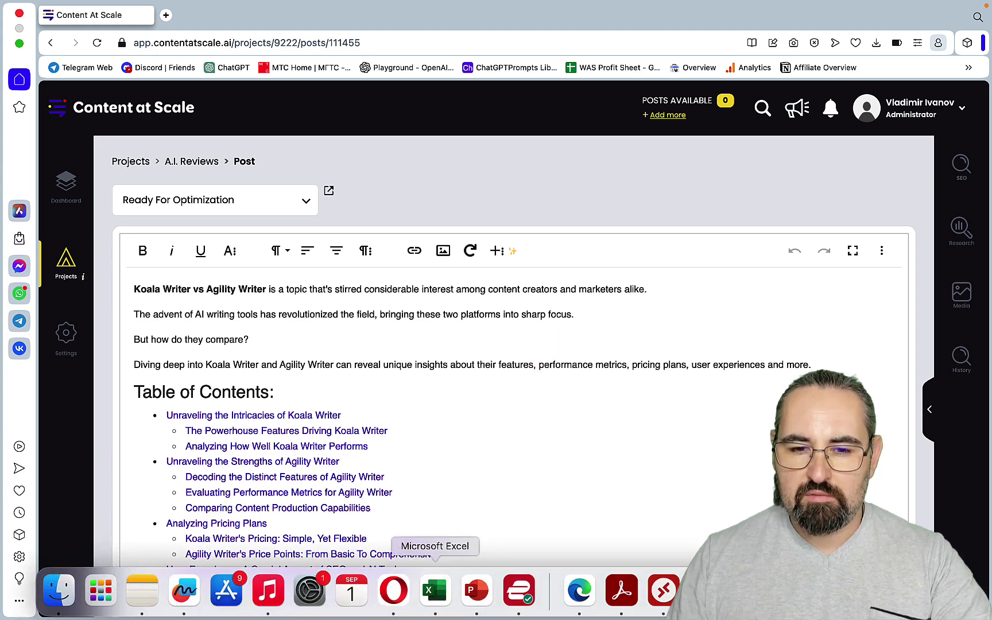
# Step: Return to the Freeform board with the Koala, Agility Writer and CaS comparison table
pyautogui.click(203, 595)
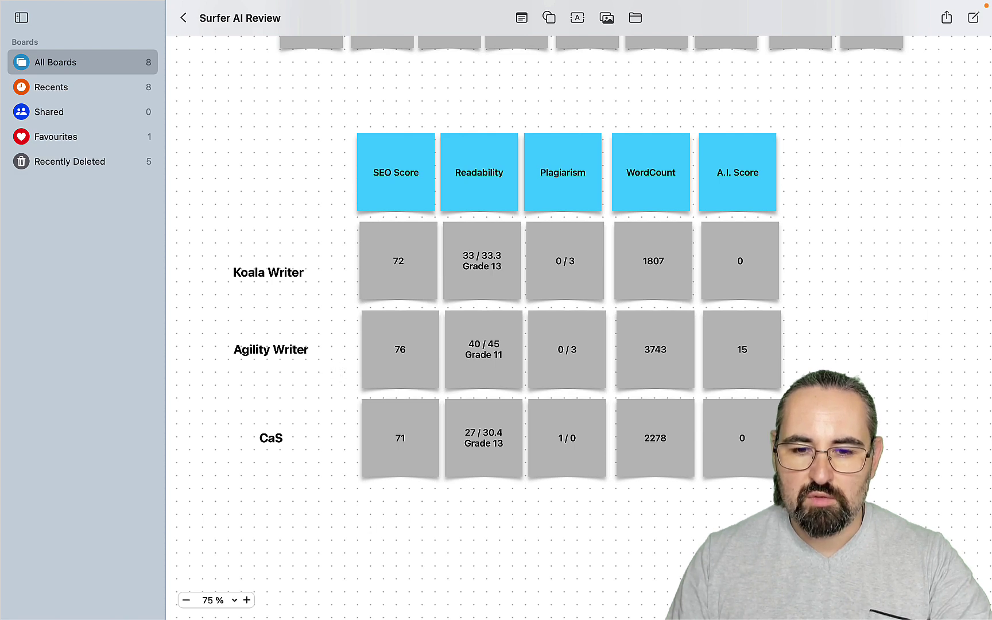
# Step: Open Trickmenot.ai's Recommended Tools & Discounts page, close the homepage tab, and scroll to the coupon codes table
pyautogui.click(392, 589)
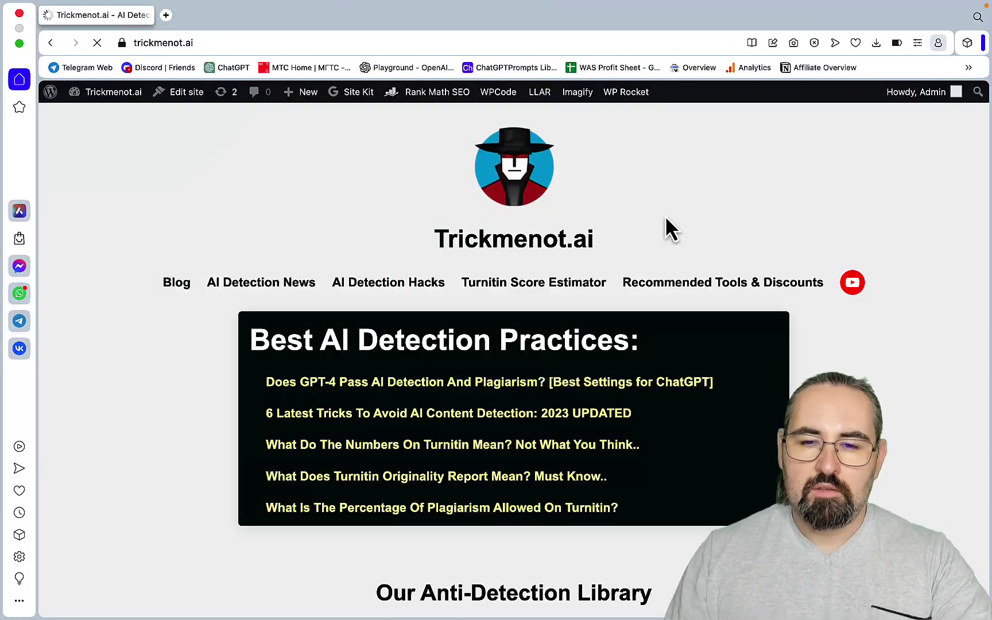
pyautogui.click(692, 284)
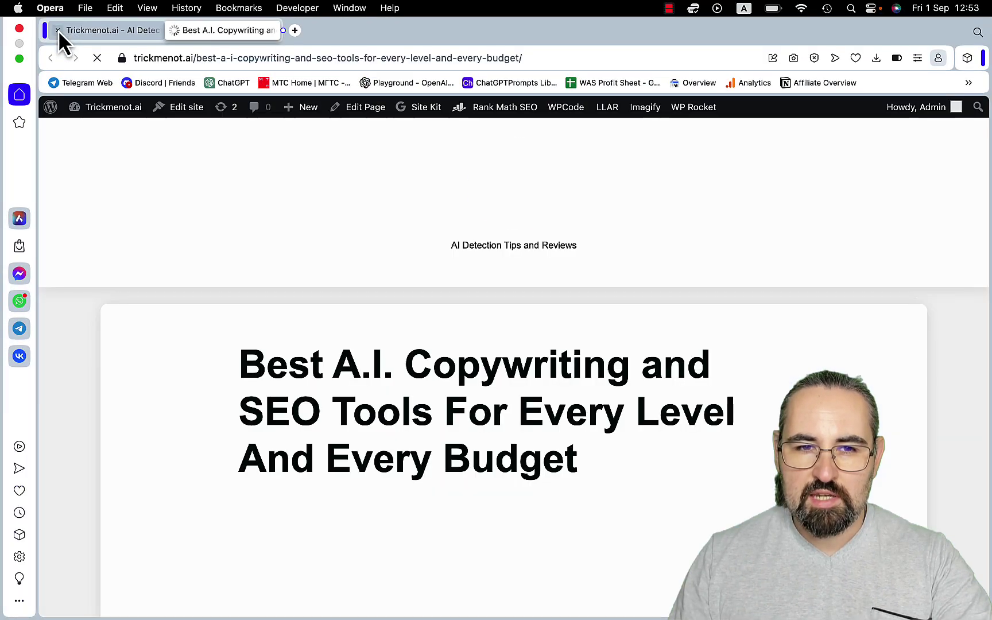
pyautogui.click(58, 30)
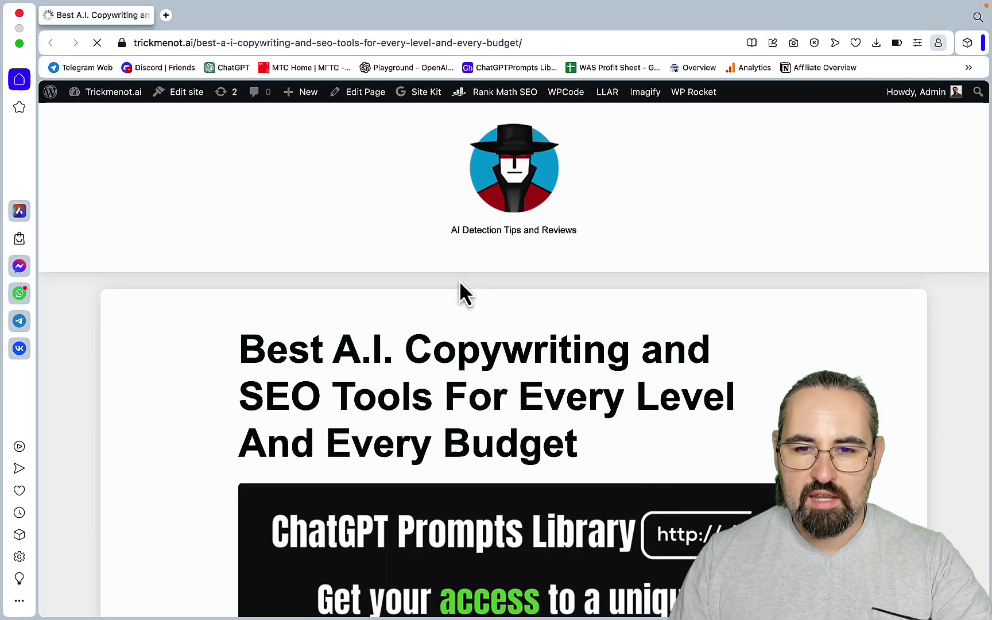
pyautogui.scroll(-12, 460, 280)
pyautogui.scroll(-4, 460, 280)
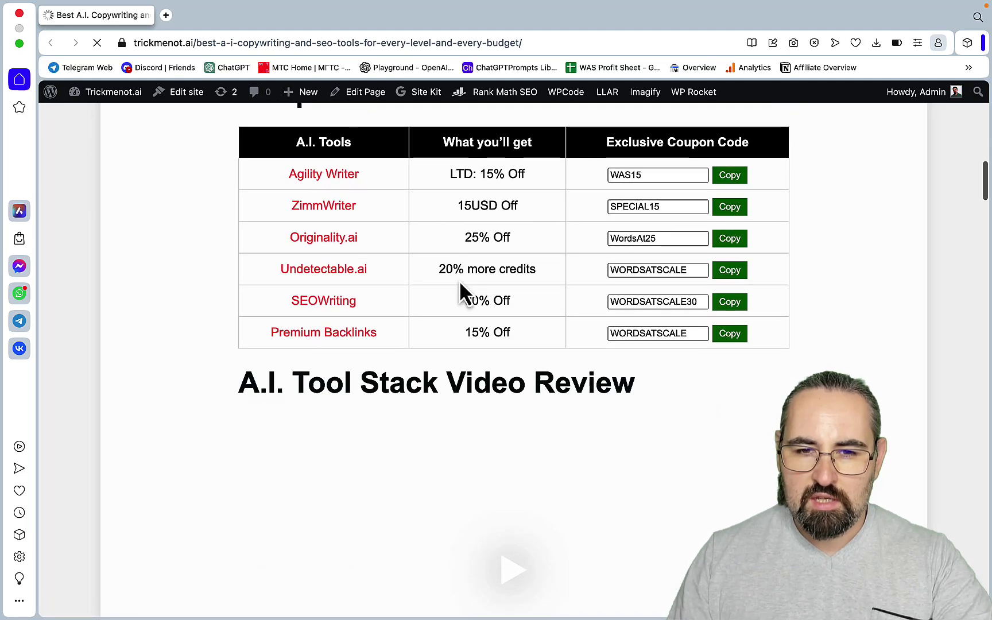